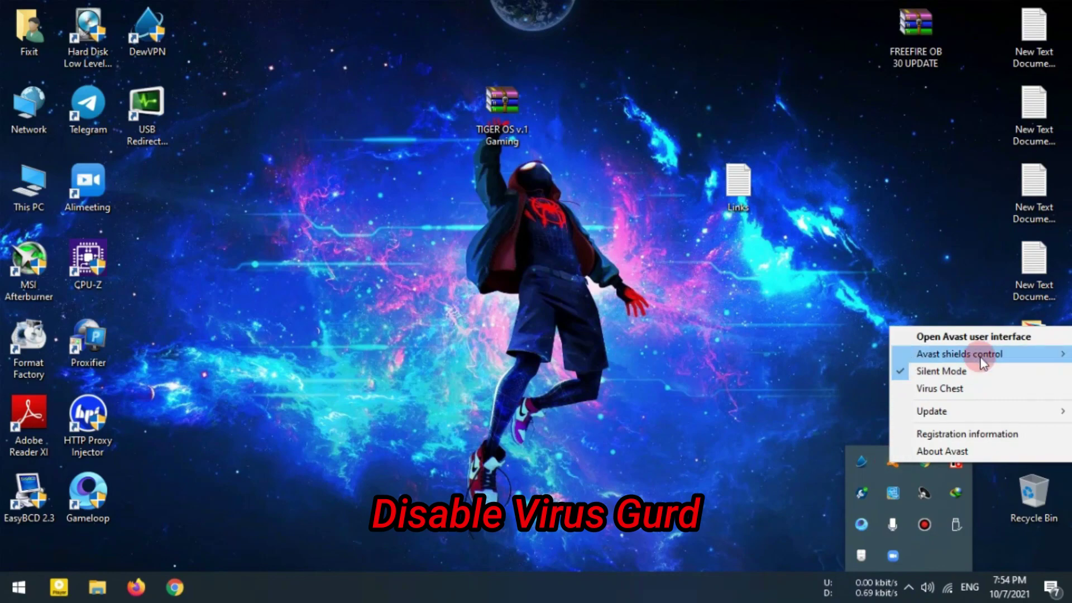
Disable the Avast antivirus shields
click(739, 429)
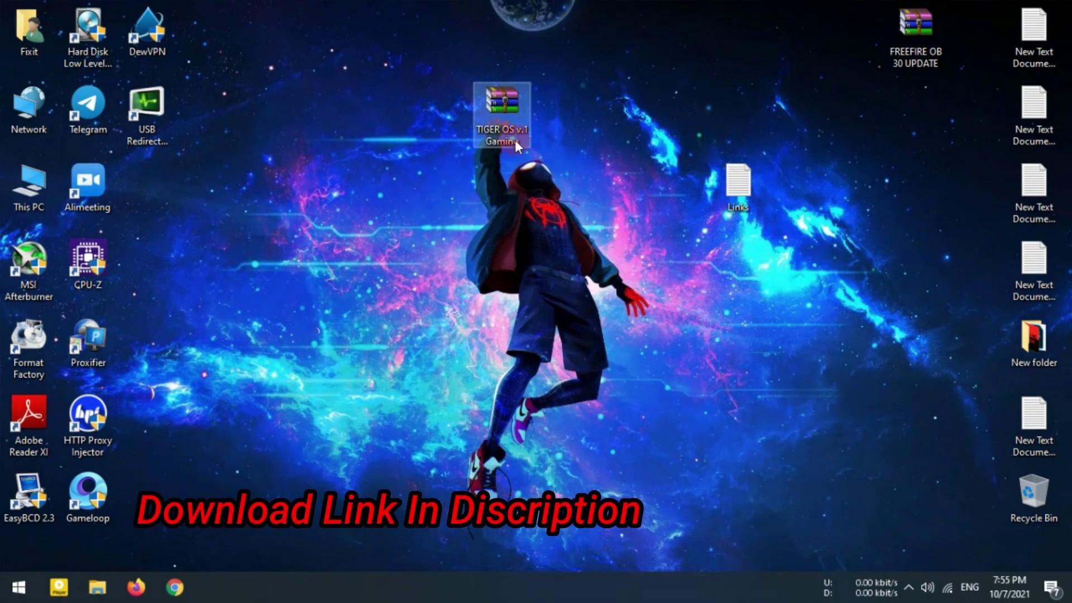
Extract the TIGER OS v.1 Gaming archive onto the desktop and move the extracted folder beside the archive
drag(511, 102, 548, 104)
right_click(552, 116)
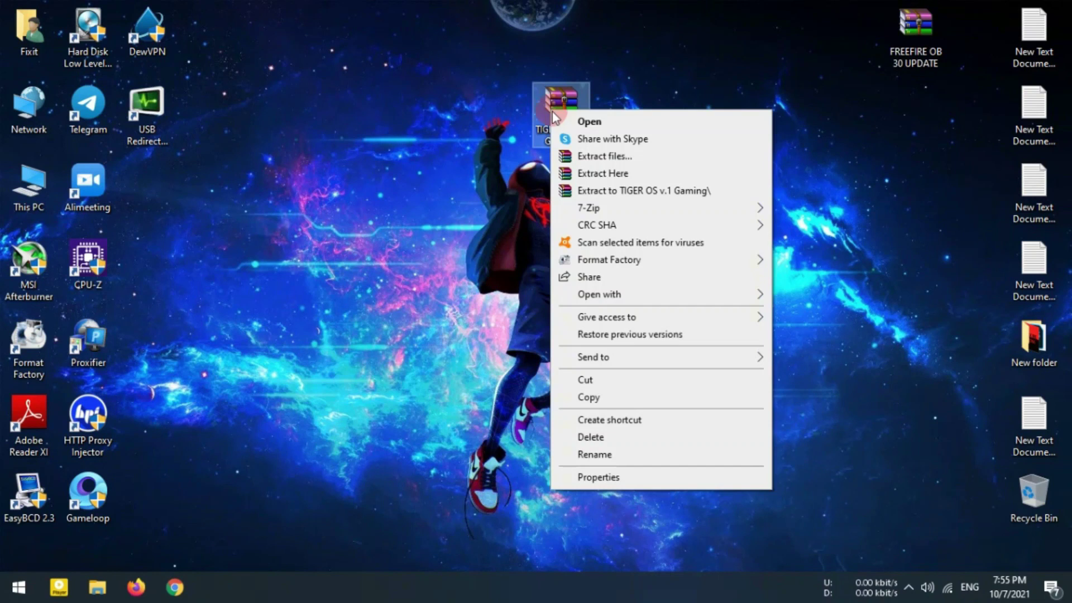
click(609, 175)
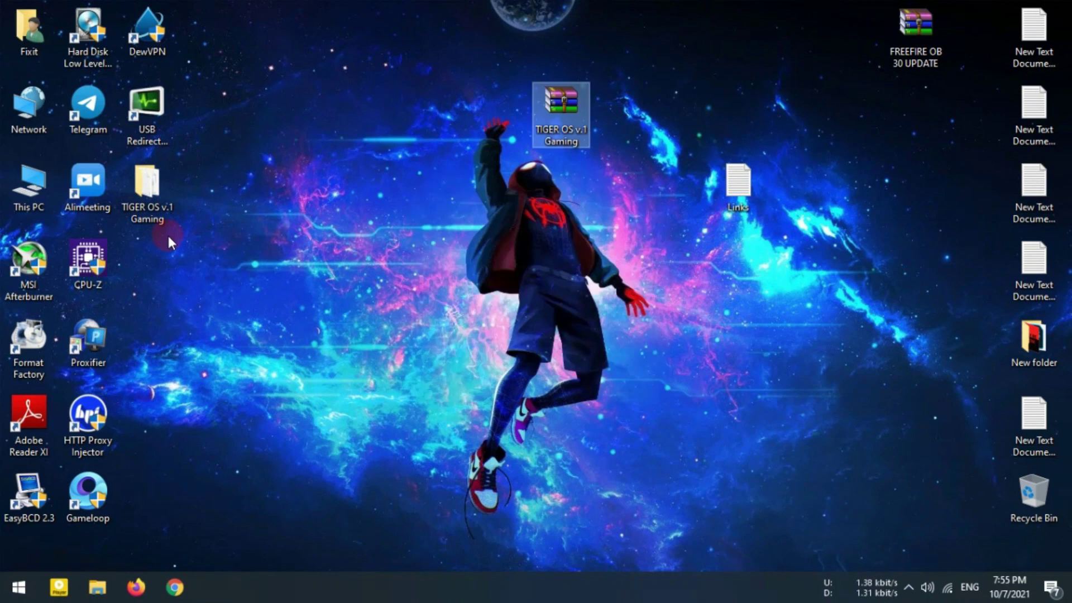
drag(174, 211, 447, 196)
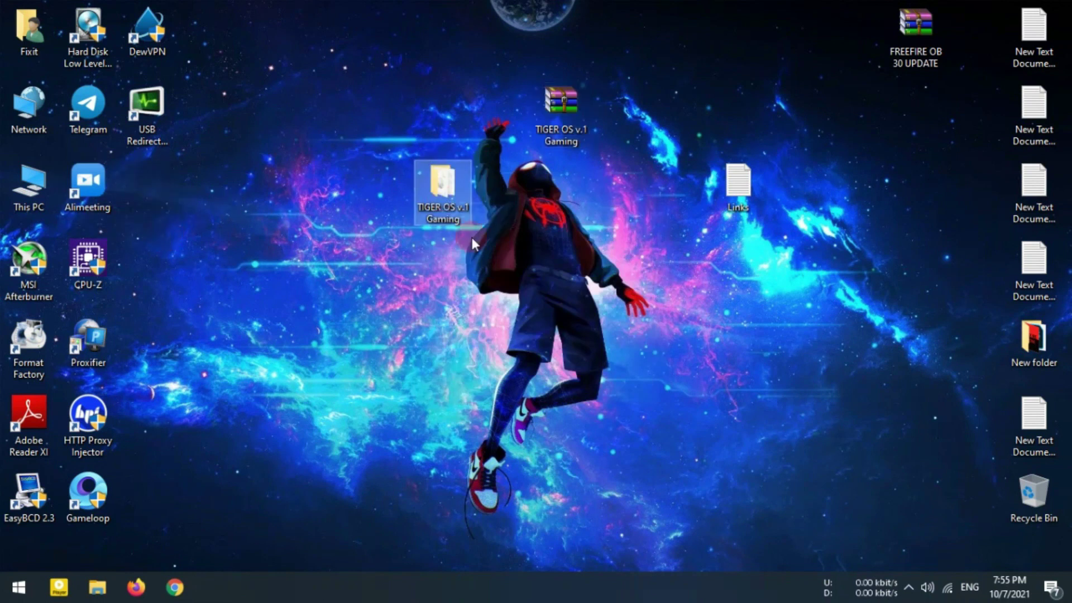
Open the extracted TIGER OS v.1 Gaming folder and read through the How to install text file
double_click(441, 193)
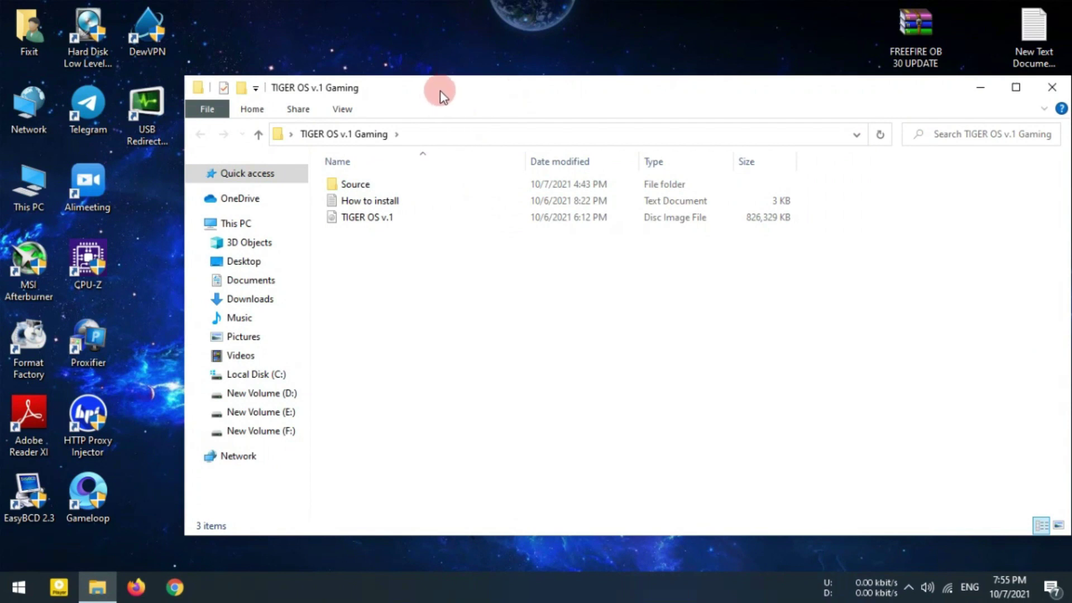
drag(441, 94, 435, 72)
double_click(369, 184)
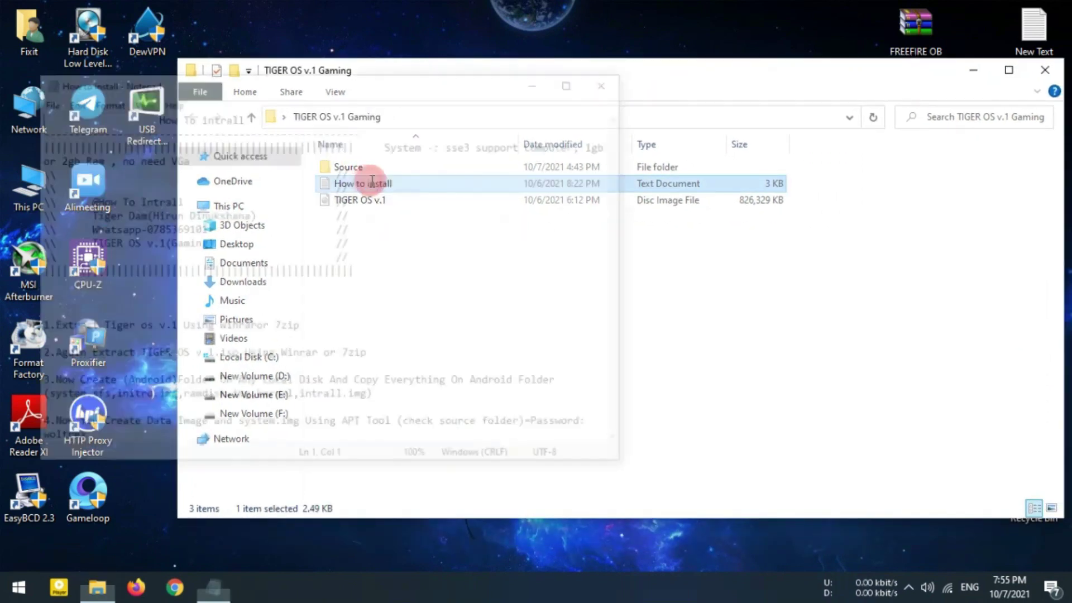
scroll(406, 215, down, 10)
scroll(404, 220, down, 9)
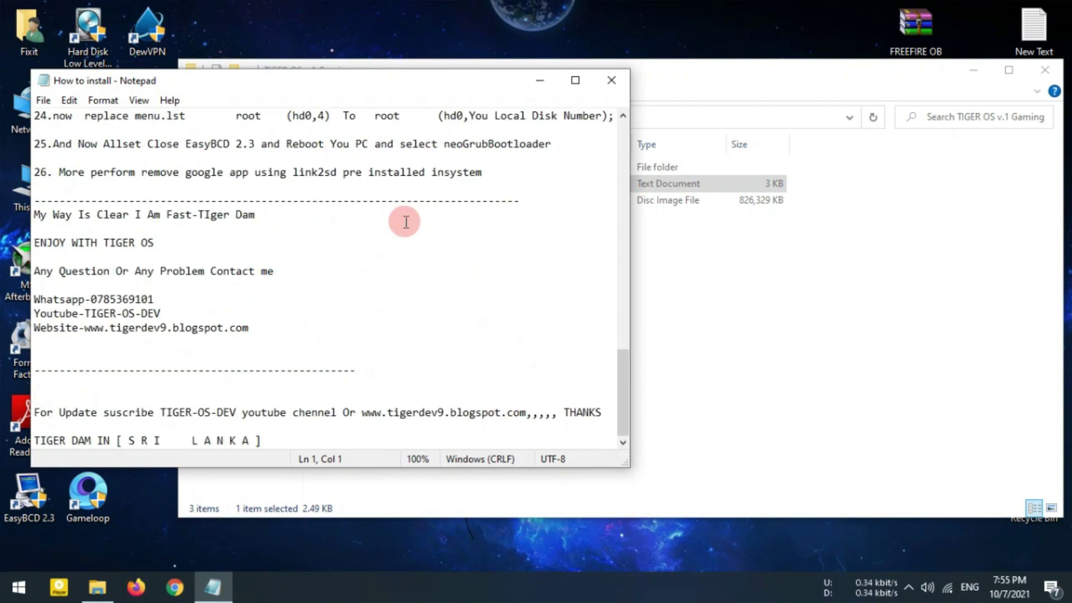
scroll(405, 220, up, 15)
click(610, 81)
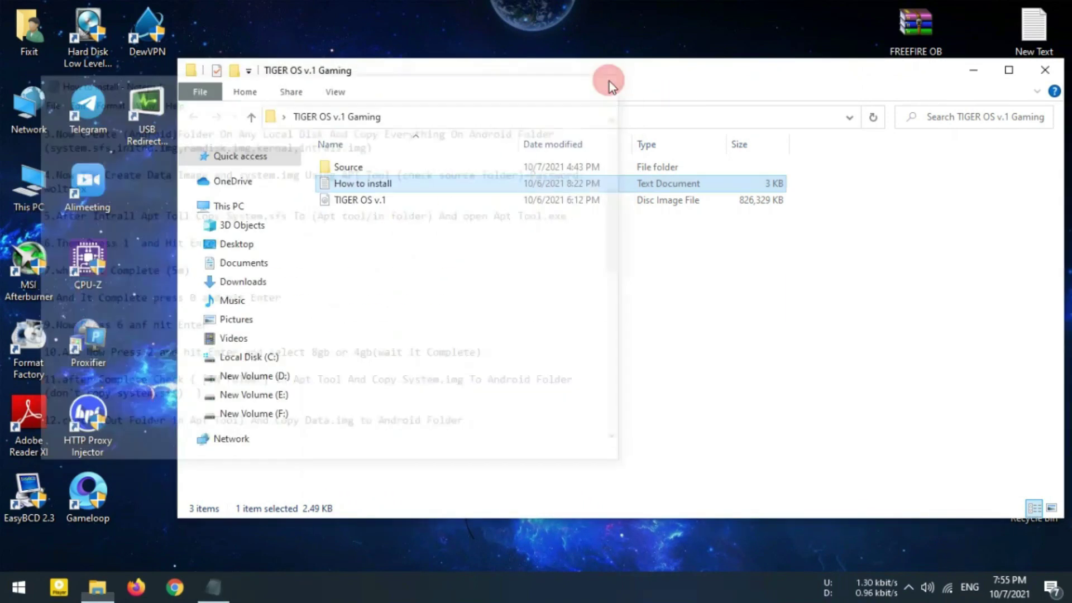
Examine the TIGER OS v.1 disc image entry and the contents of the Source folder
click(371, 201)
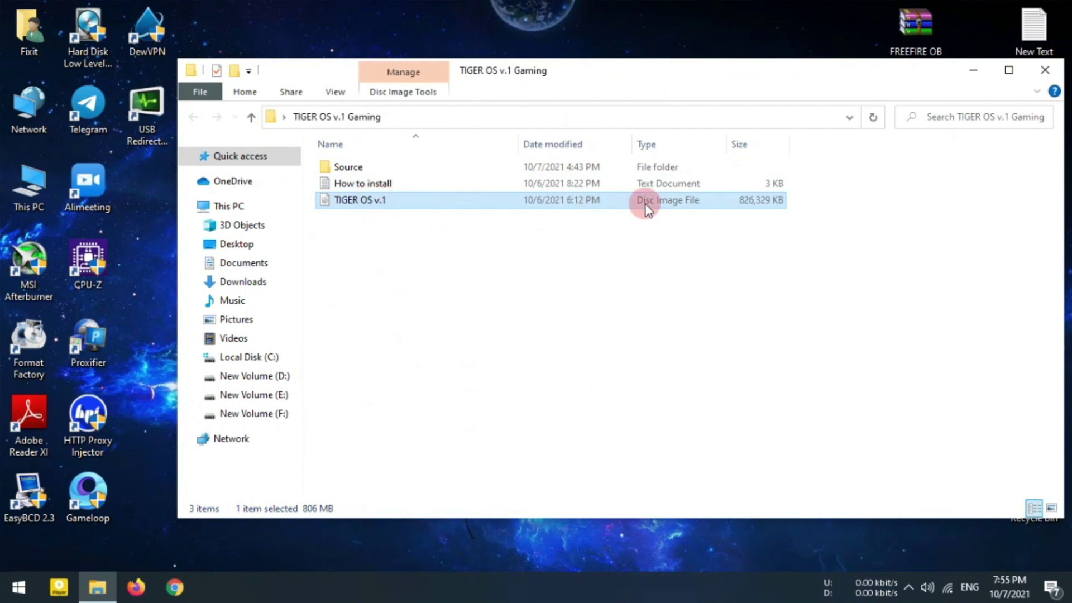
click(363, 168)
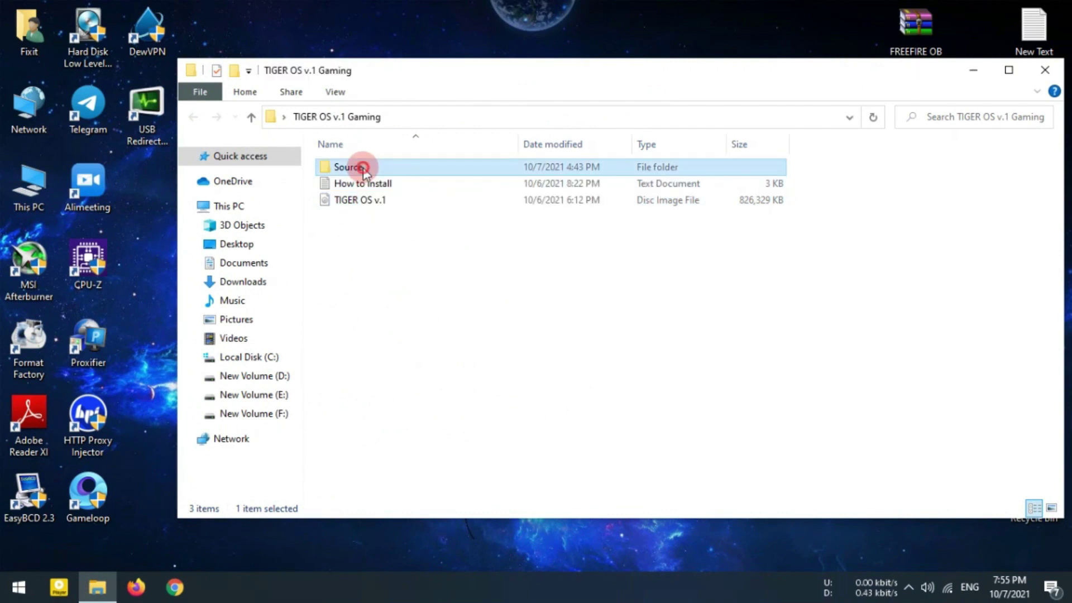
double_click(363, 167)
drag(385, 304, 317, 159)
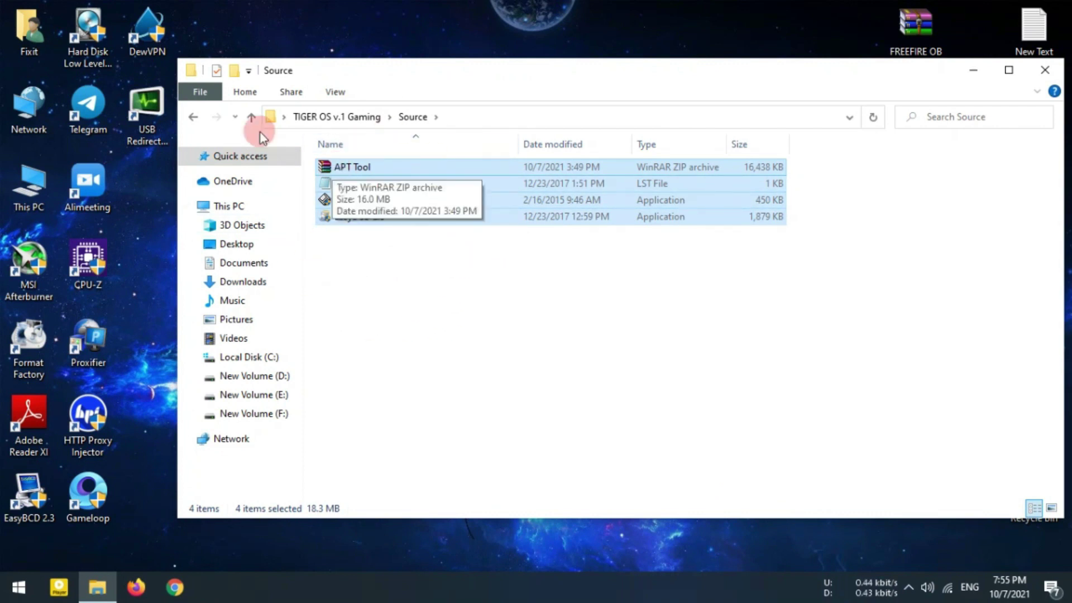
click(193, 116)
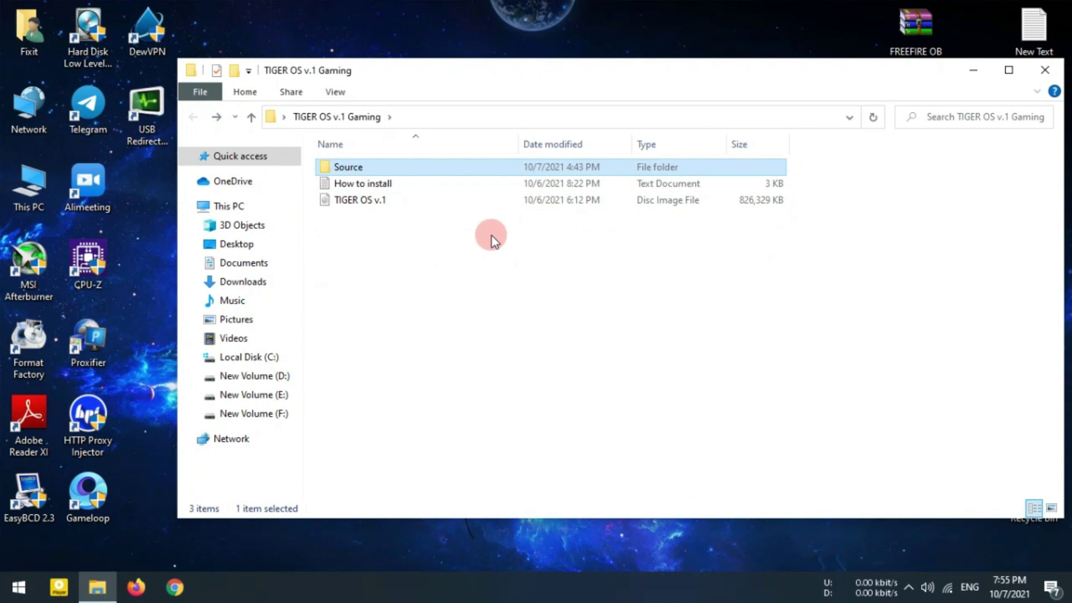
Try to mount the TIGER OS v.1 disc image directly
click(384, 204)
double_click(385, 204)
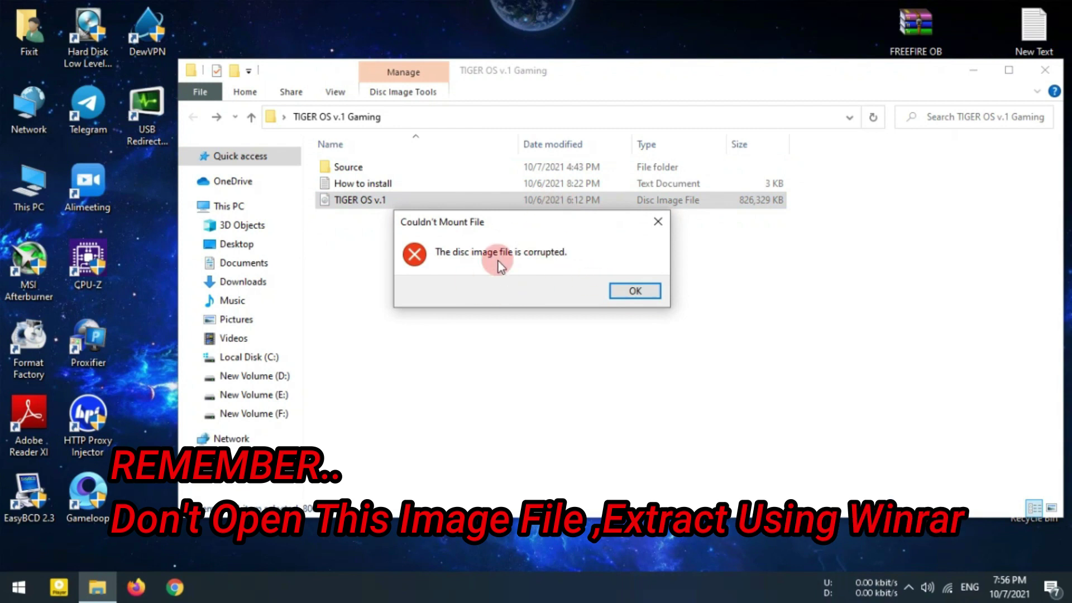
click(657, 222)
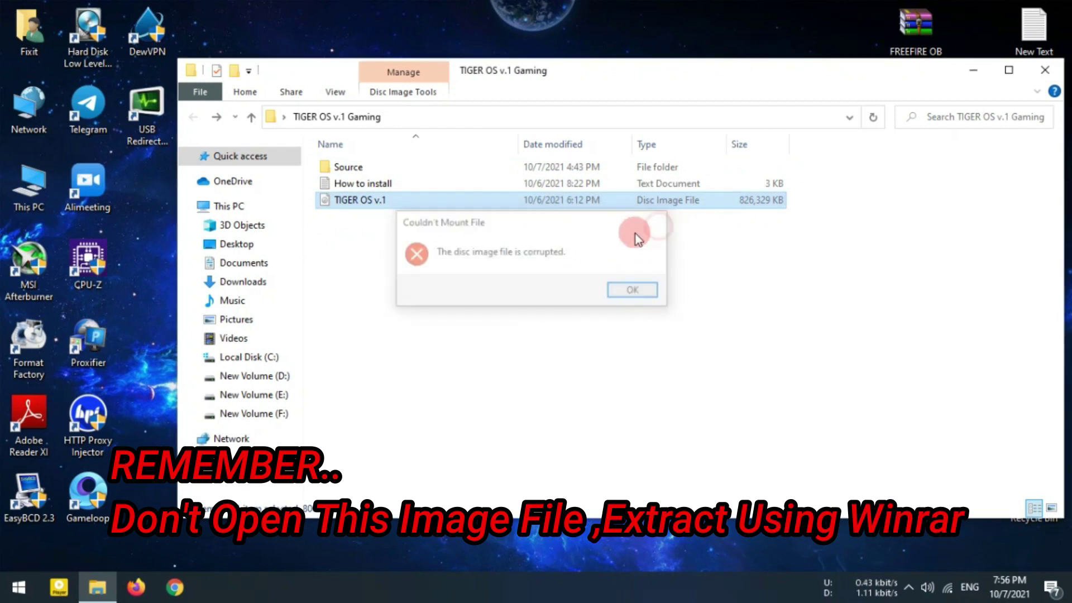
Extract the TIGER OS v.1 disc image with WinRAR inside its folder and review the extracted files
click(366, 205)
click(416, 206)
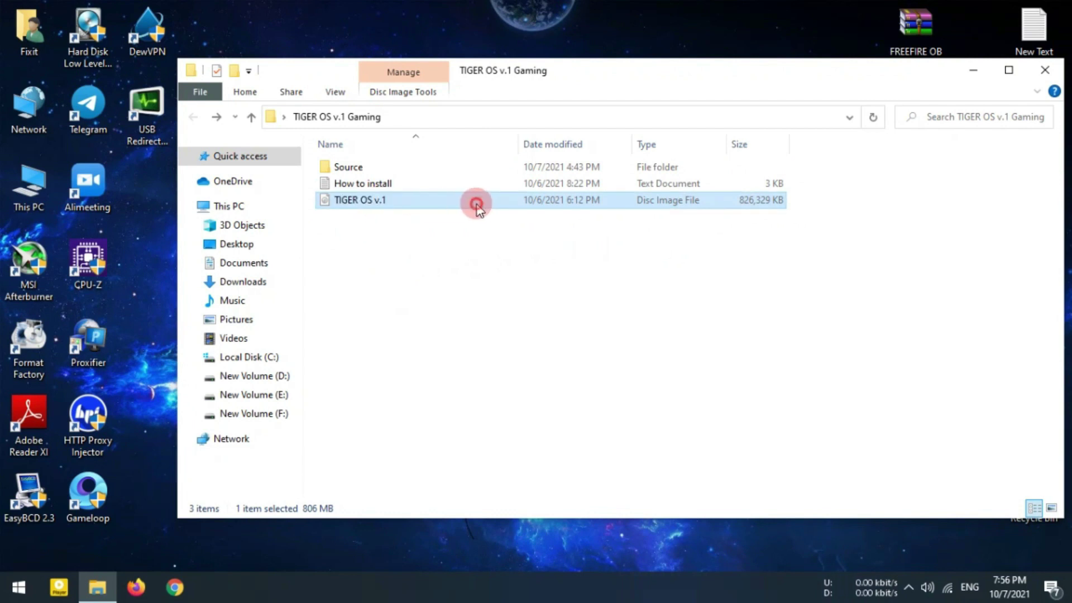
right_click(406, 202)
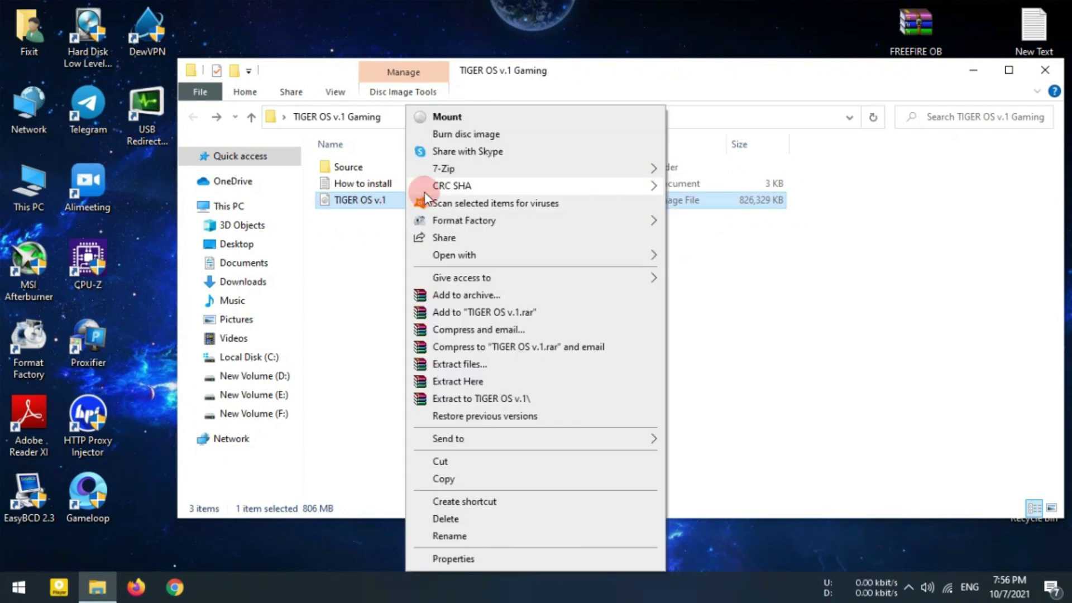
click(464, 384)
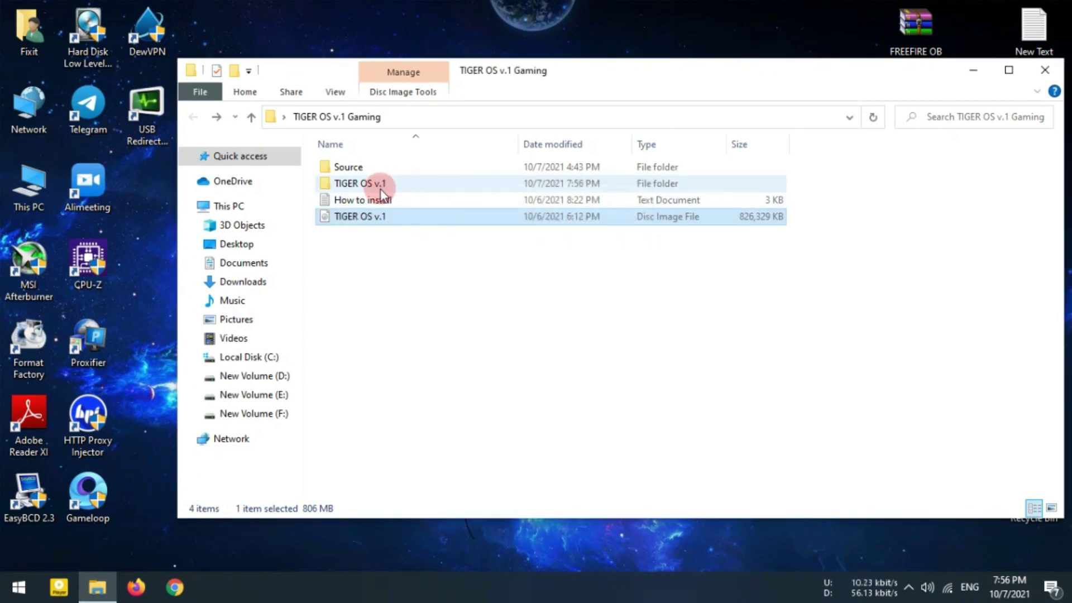
double_click(385, 185)
drag(443, 340, 378, 163)
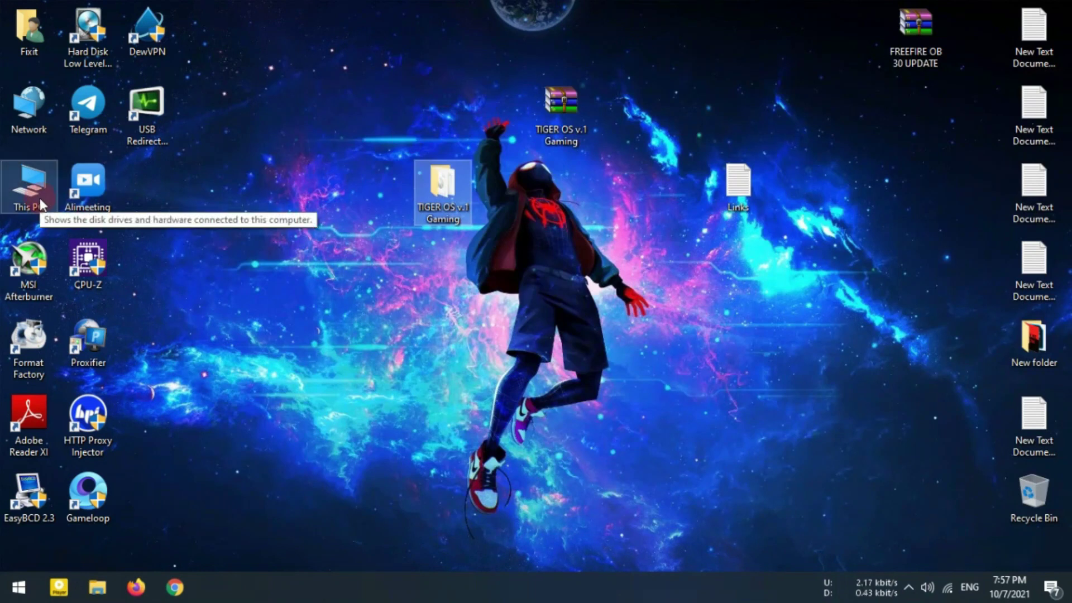
Create a new folder named Android in the root of New Volume (E:)
double_click(41, 190)
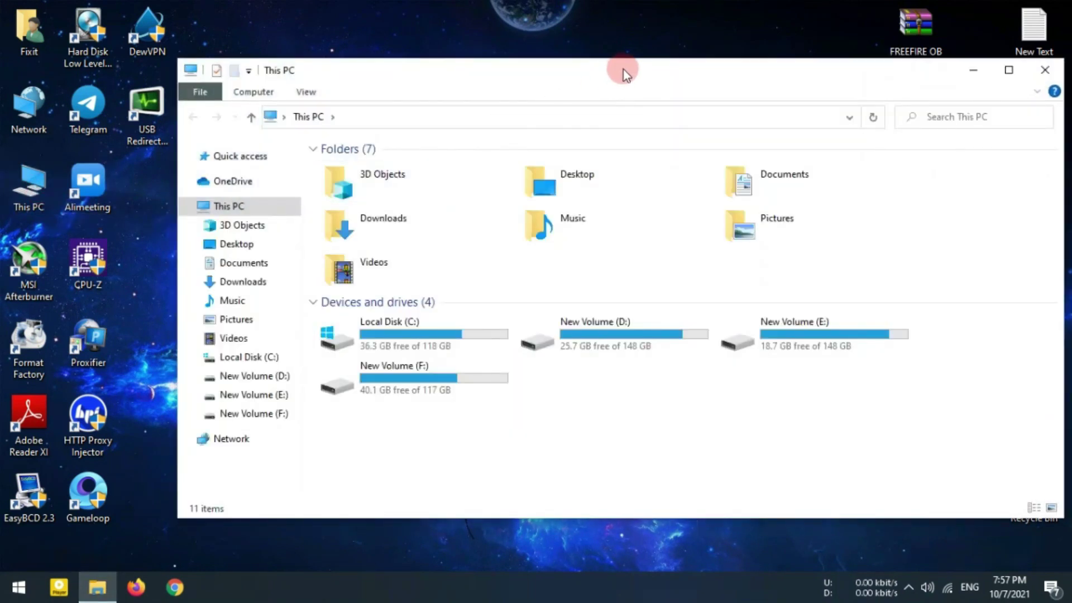
drag(623, 72, 585, 67)
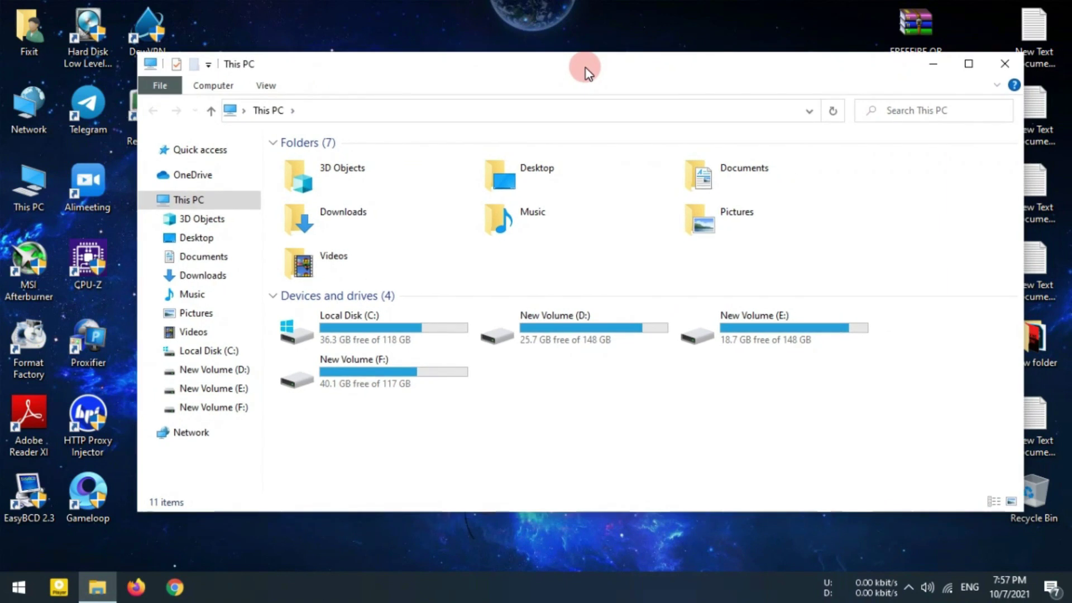
click(391, 369)
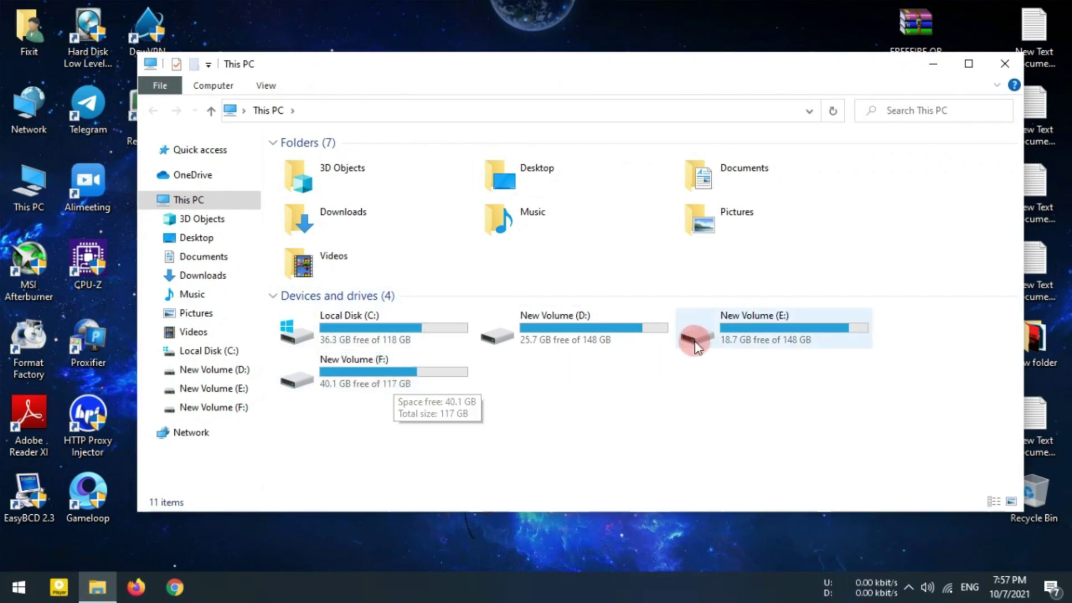
double_click(781, 327)
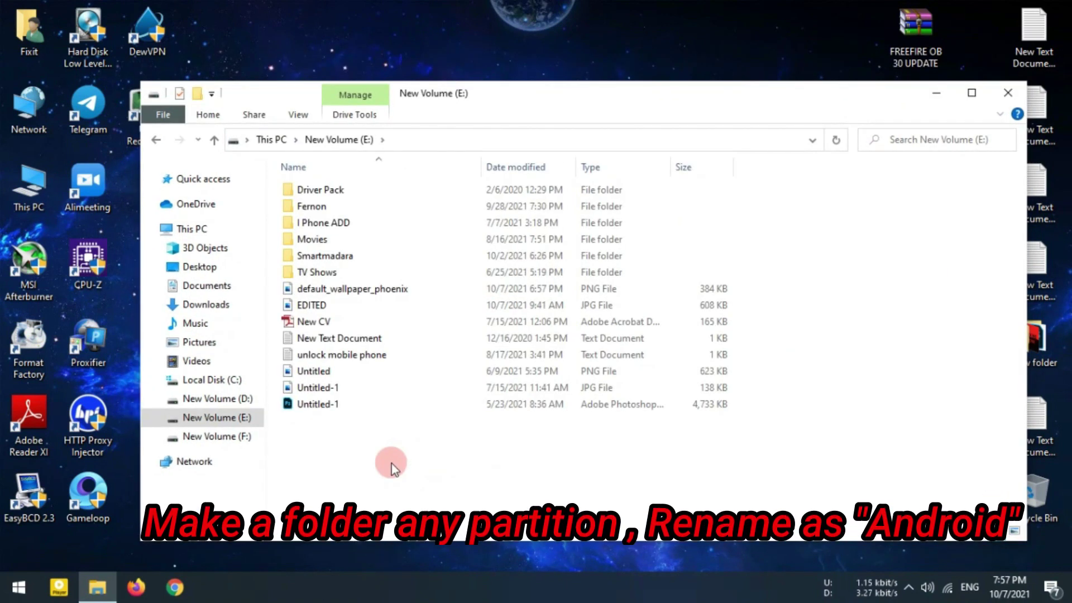
right_click(385, 474)
mouse_move(447, 436)
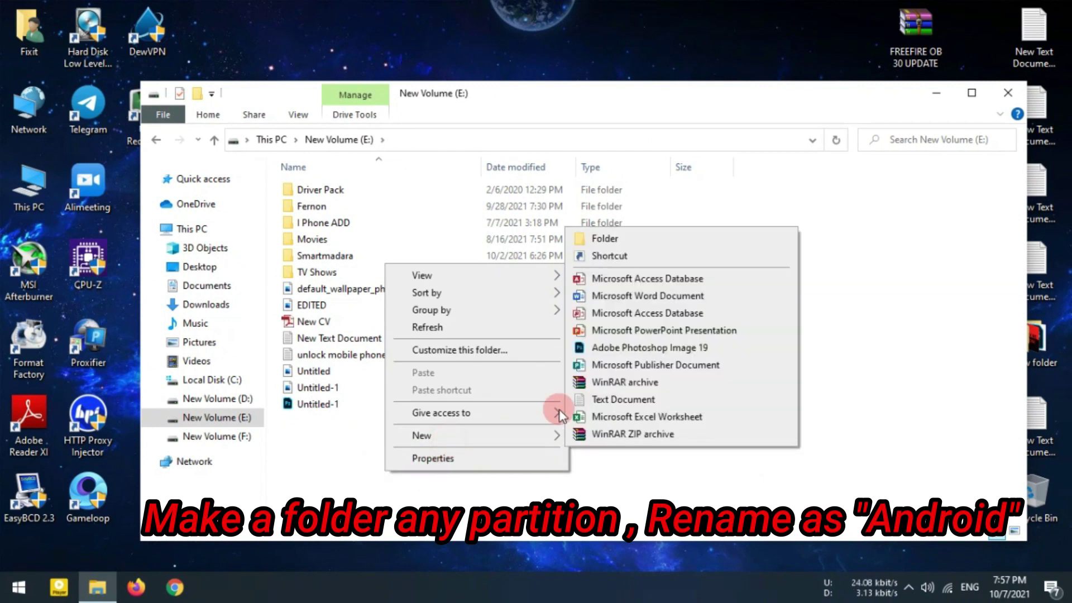
click(609, 240)
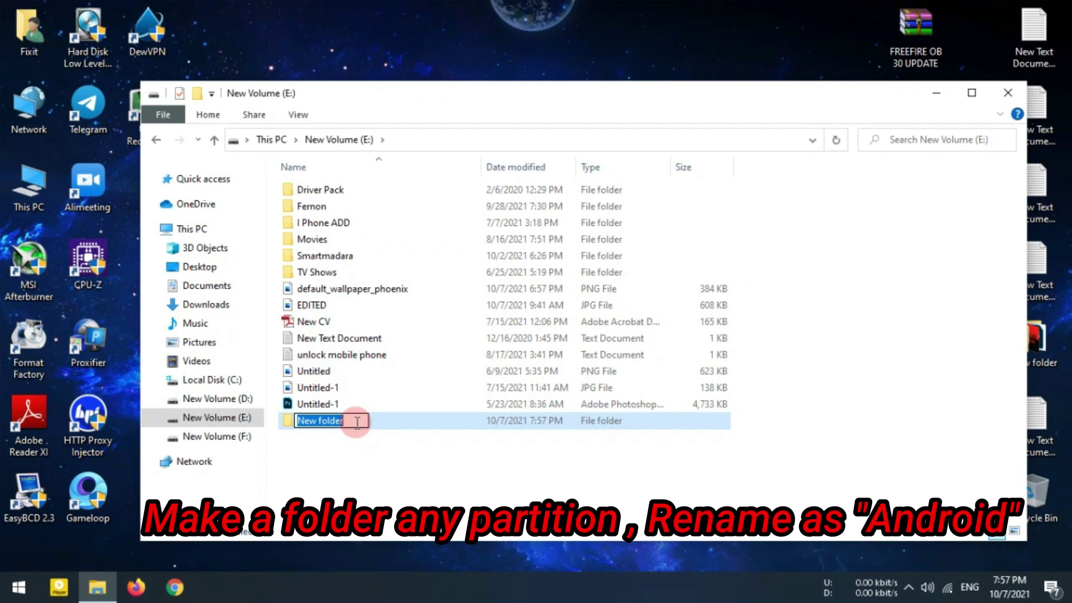
text(A)
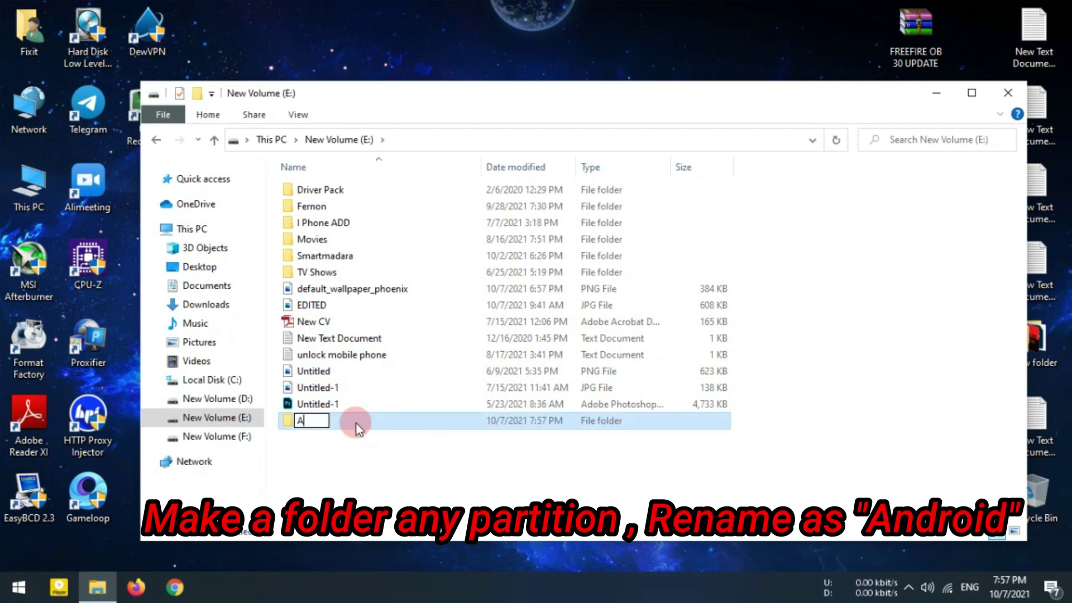
text(ndroid)
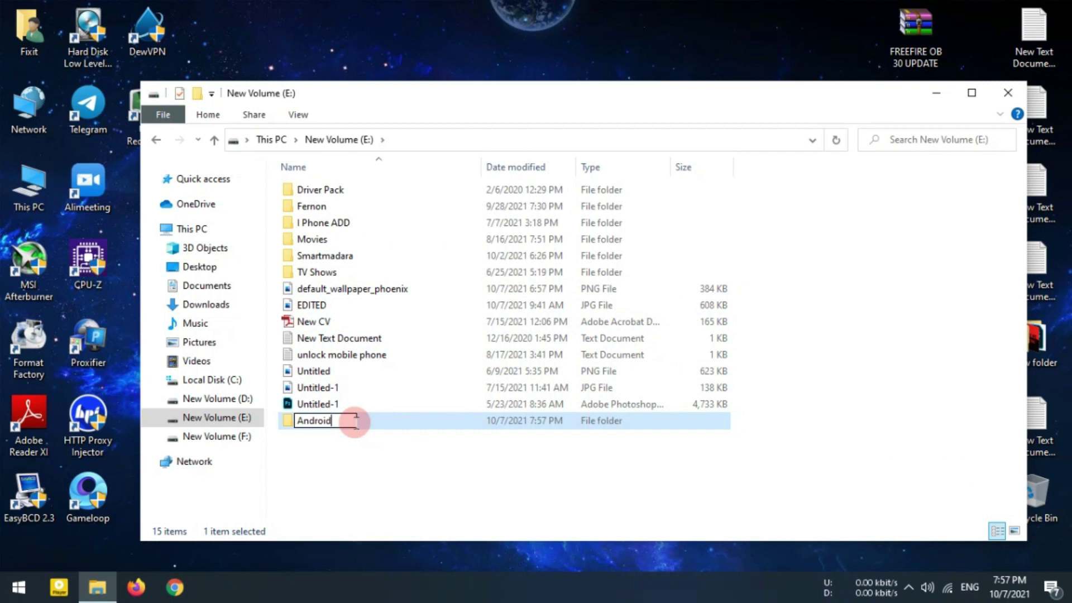
key(Return)
Copy all the files from the extracted TIGER OS v.1 folder inside the desktop's TIGER OS v.1 Gaming folder
drag(399, 109, 437, 249)
drag(447, 189, 398, 55)
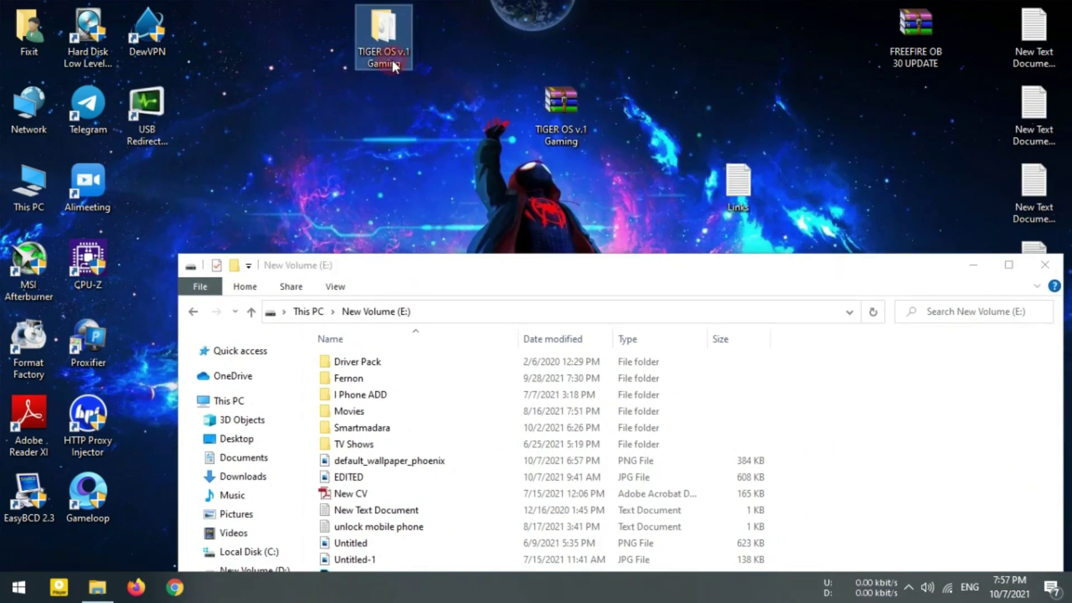
double_click(381, 35)
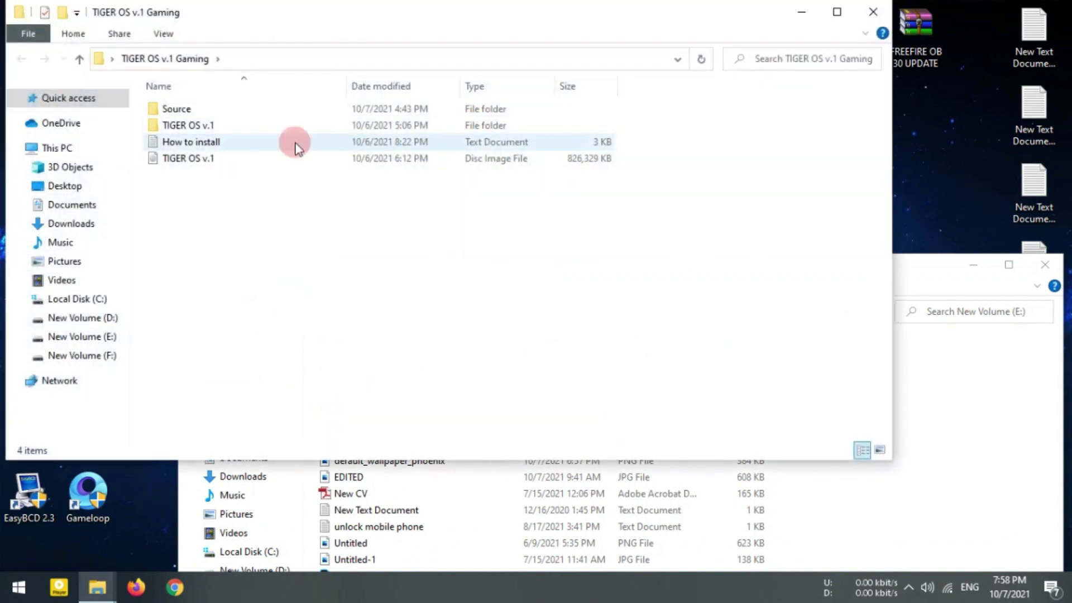
click(207, 124)
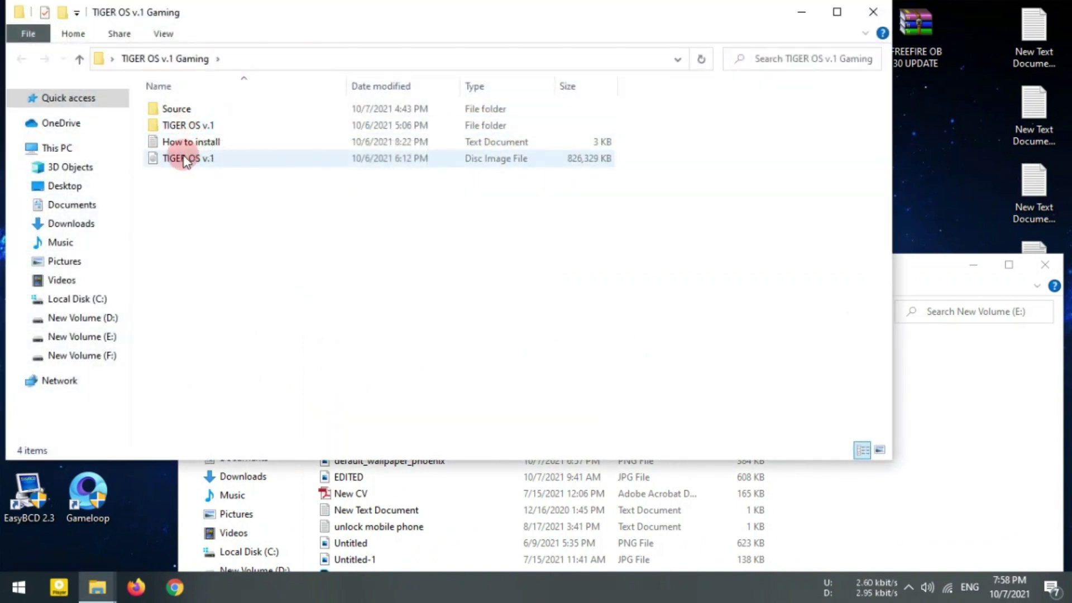
click(231, 159)
click(191, 125)
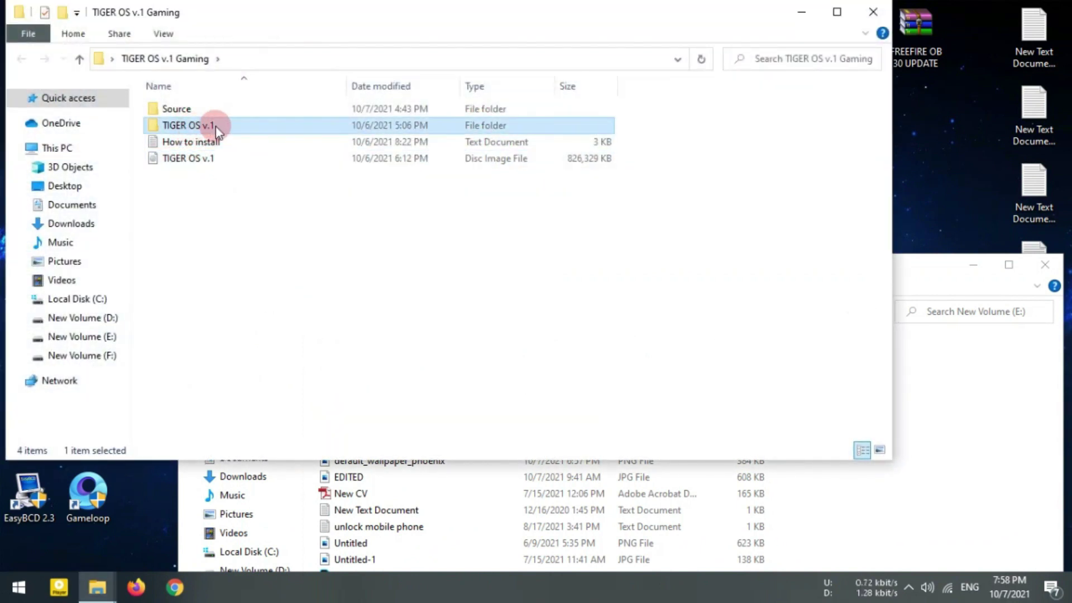
double_click(190, 126)
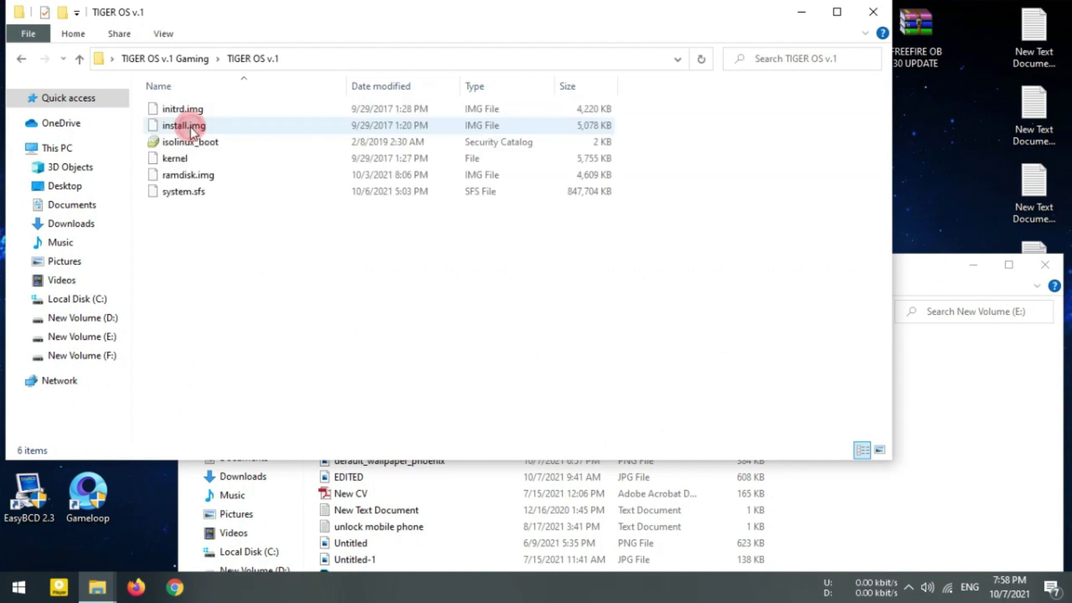
drag(246, 258, 164, 99)
right_click(170, 128)
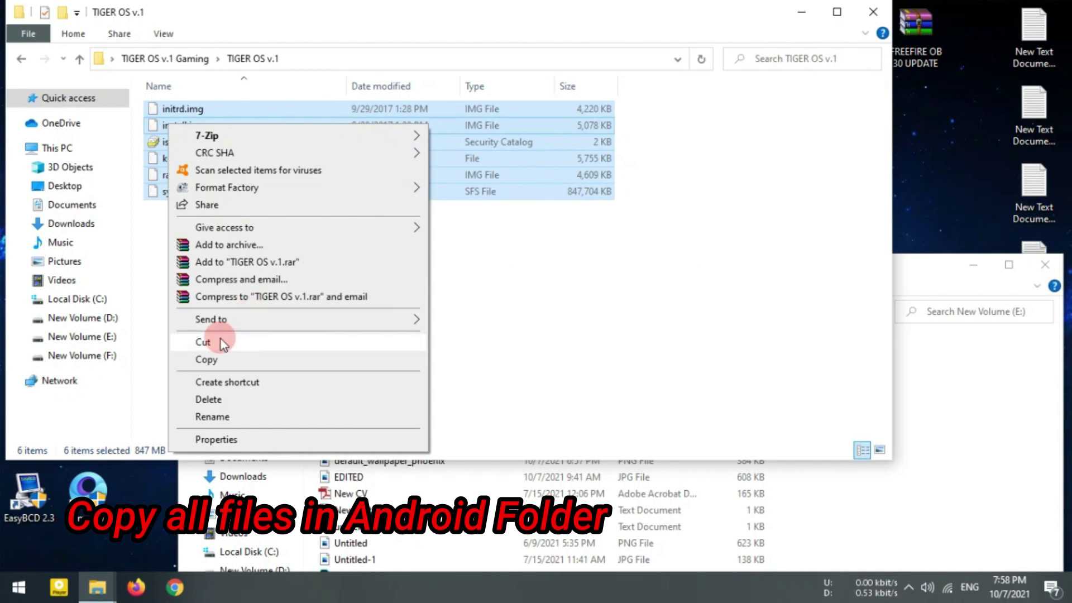
click(210, 360)
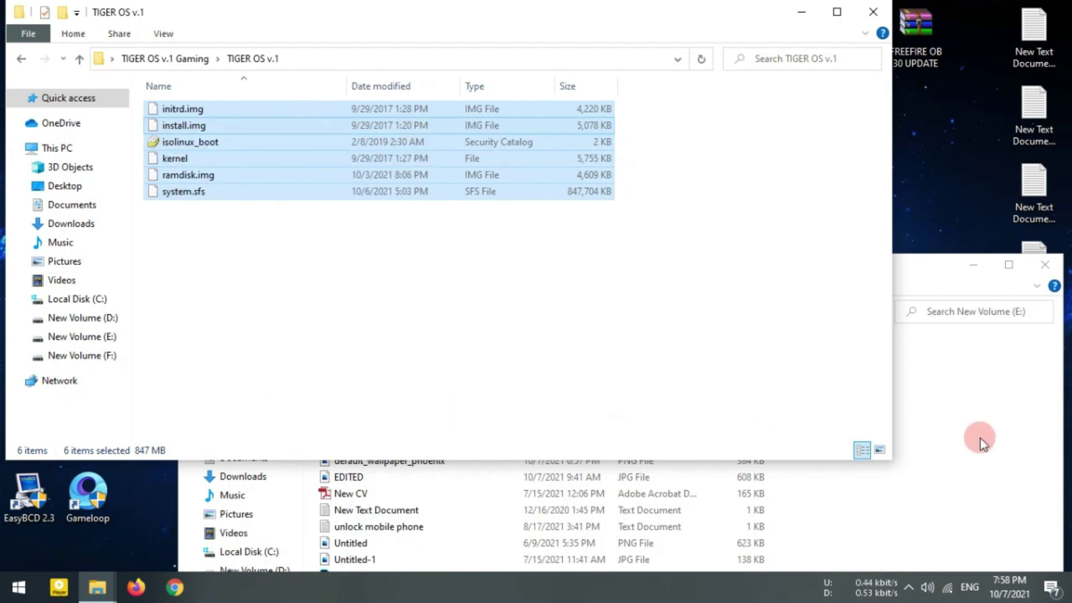
Paste the copied TIGER OS files into the Android folder on New Volume (E:)
click(980, 438)
drag(580, 267, 598, 106)
click(389, 433)
double_click(390, 435)
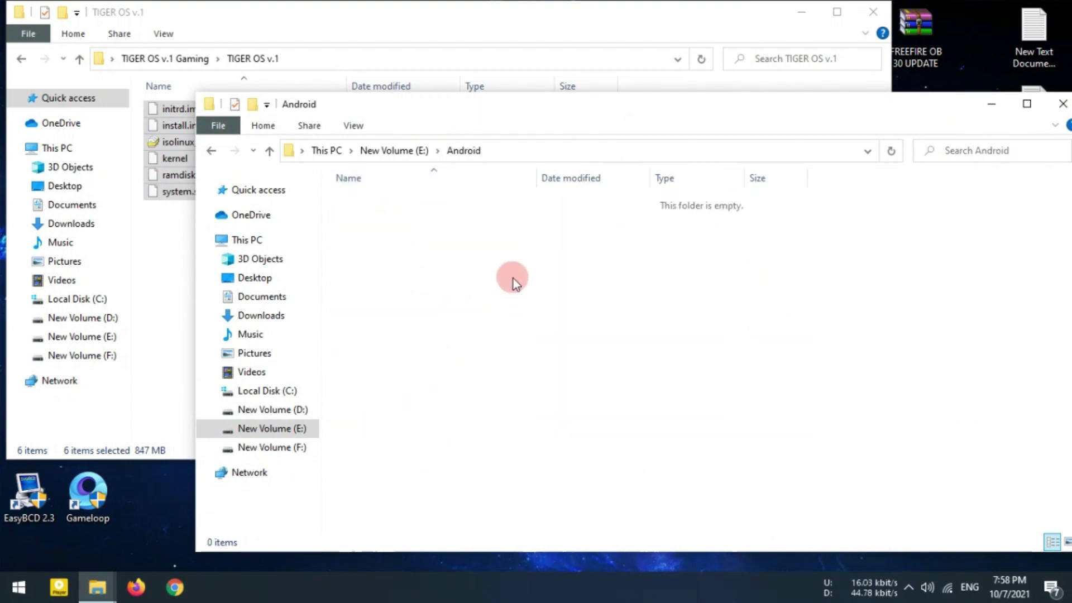
right_click(513, 278)
click(571, 390)
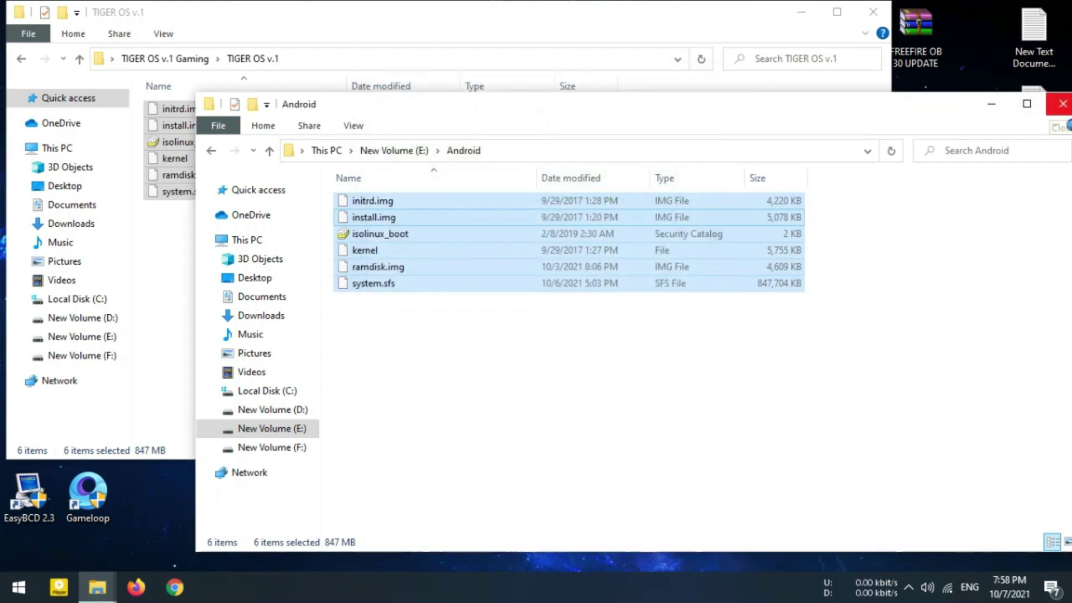
Close both open folder windows and open the Source folder inside the desktop's TIGER OS v.1 Gaming folder
click(1062, 104)
click(873, 13)
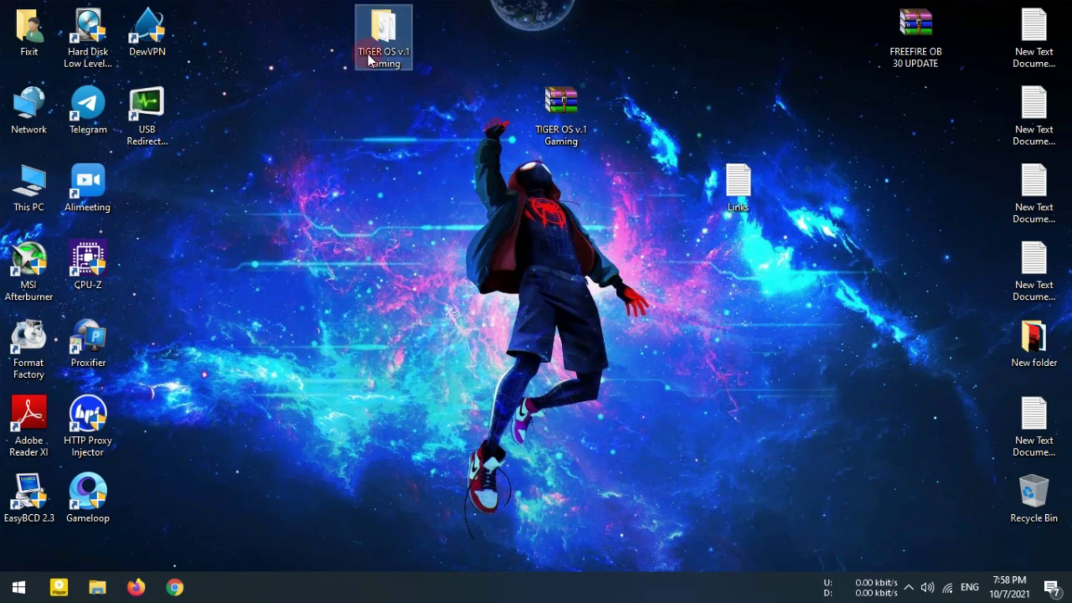
drag(460, 91, 454, 100)
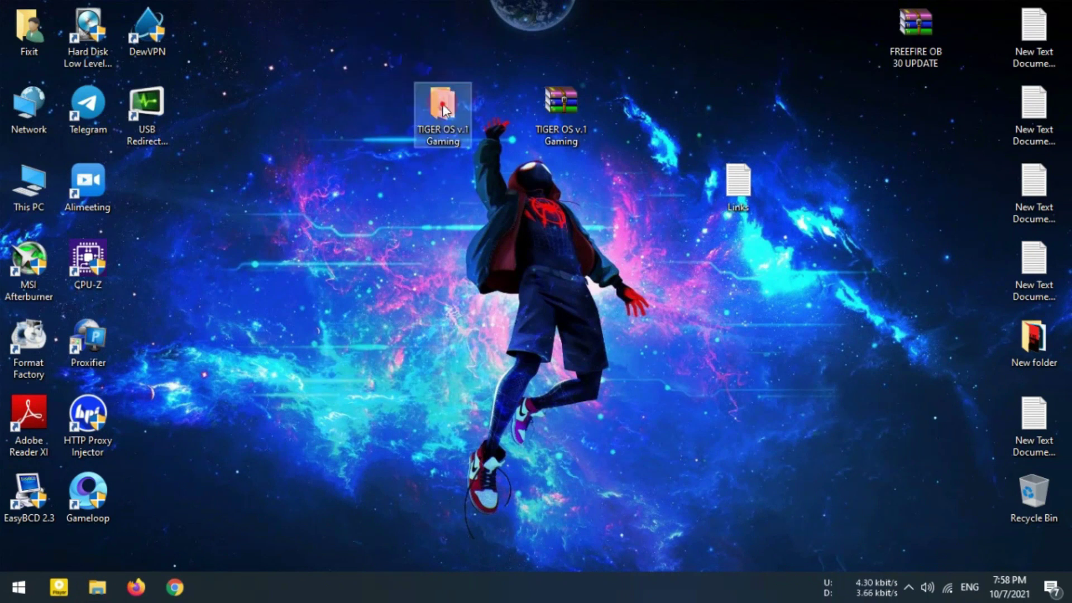
double_click(445, 107)
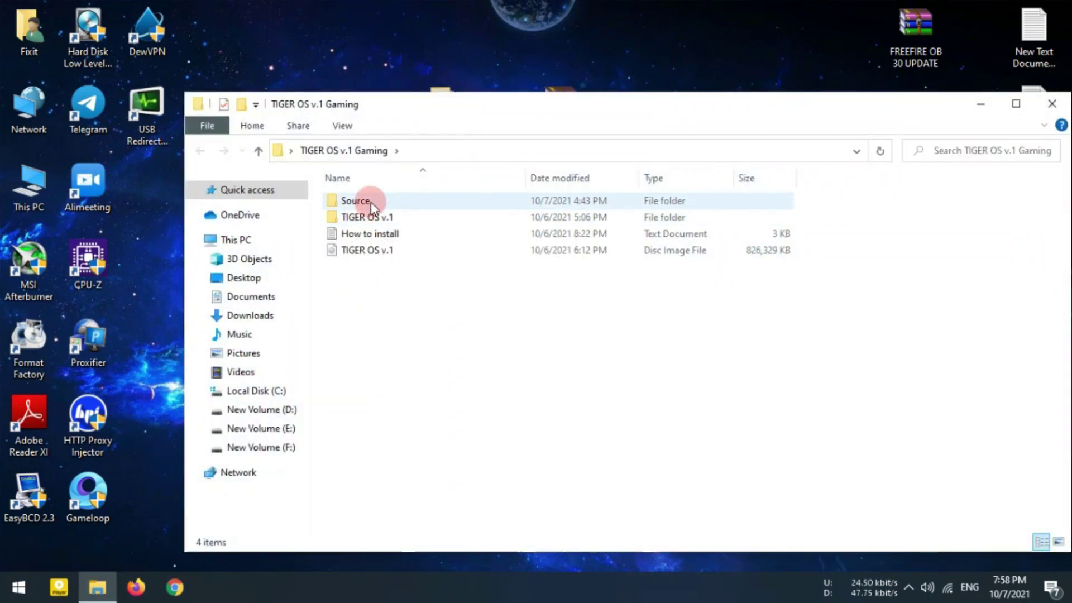
double_click(357, 201)
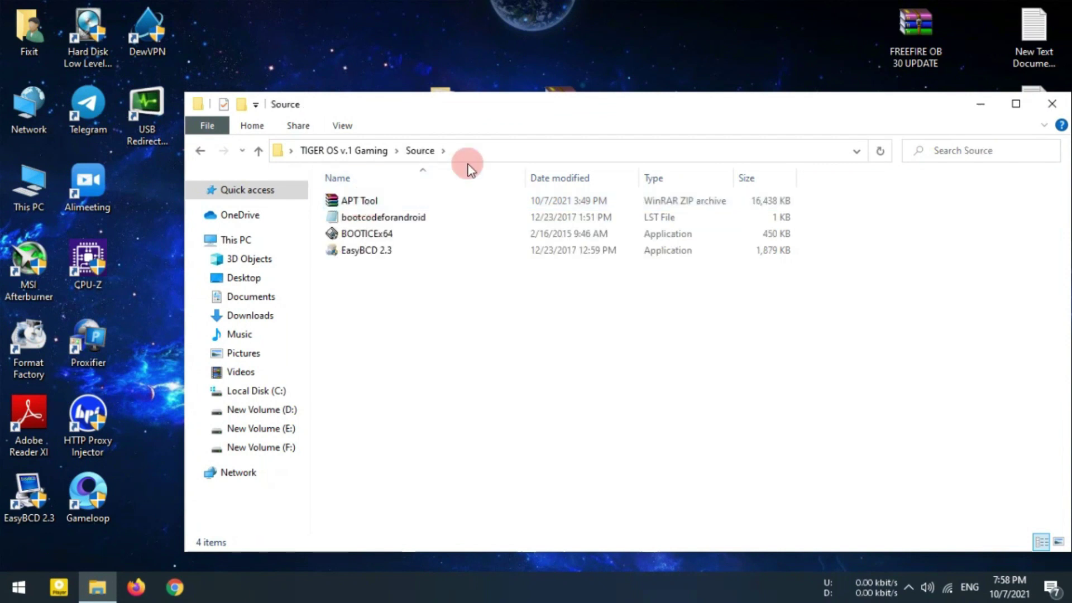
drag(425, 121, 475, 88)
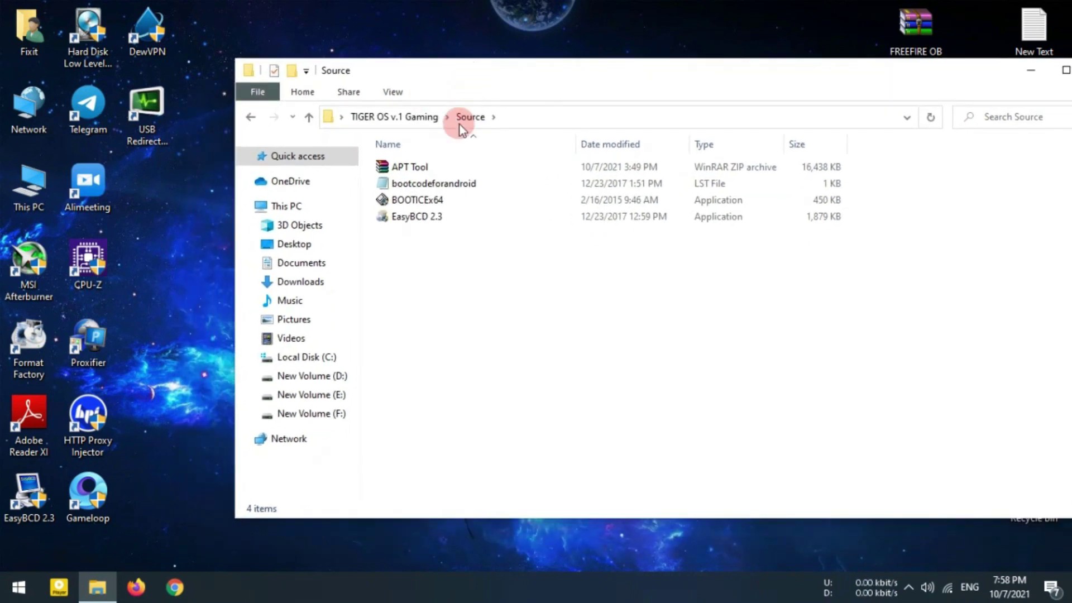
Start extracting the APT Tool archive with WinRAR, using the Desktop as the destination
click(464, 167)
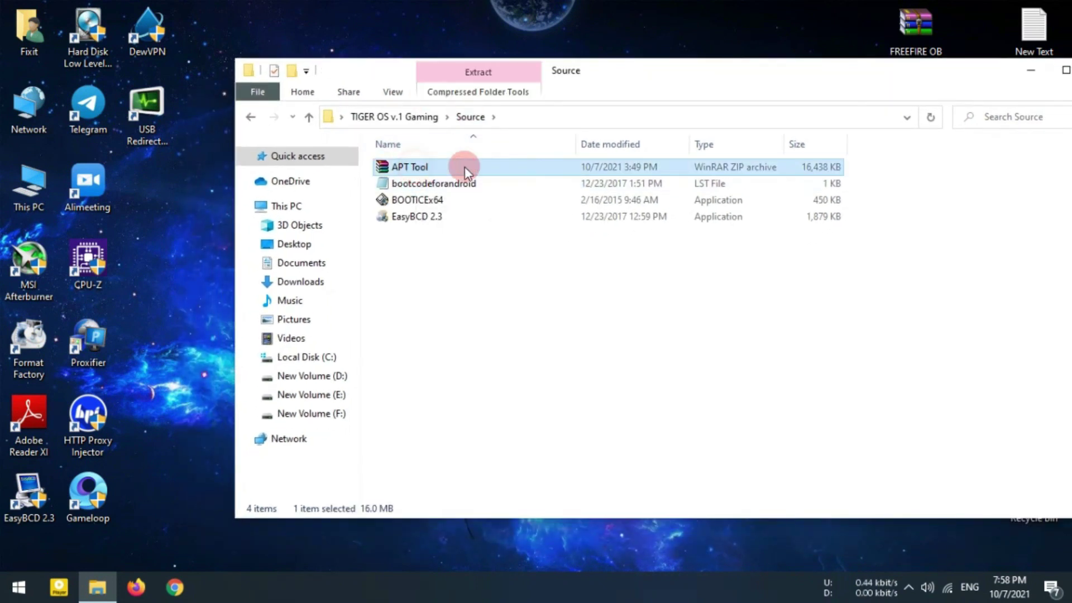
right_click(400, 167)
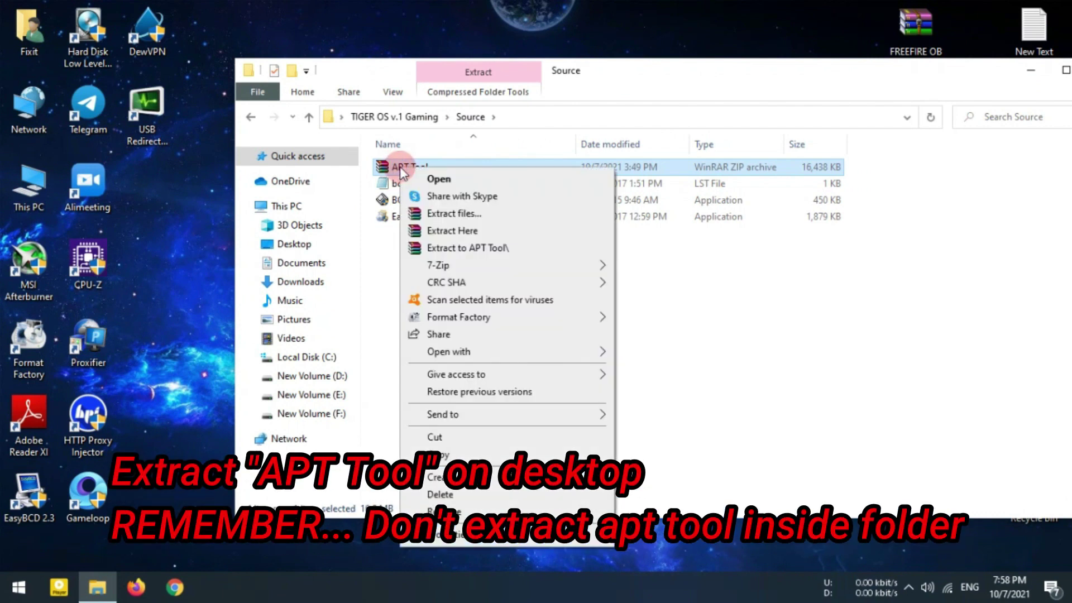
click(447, 215)
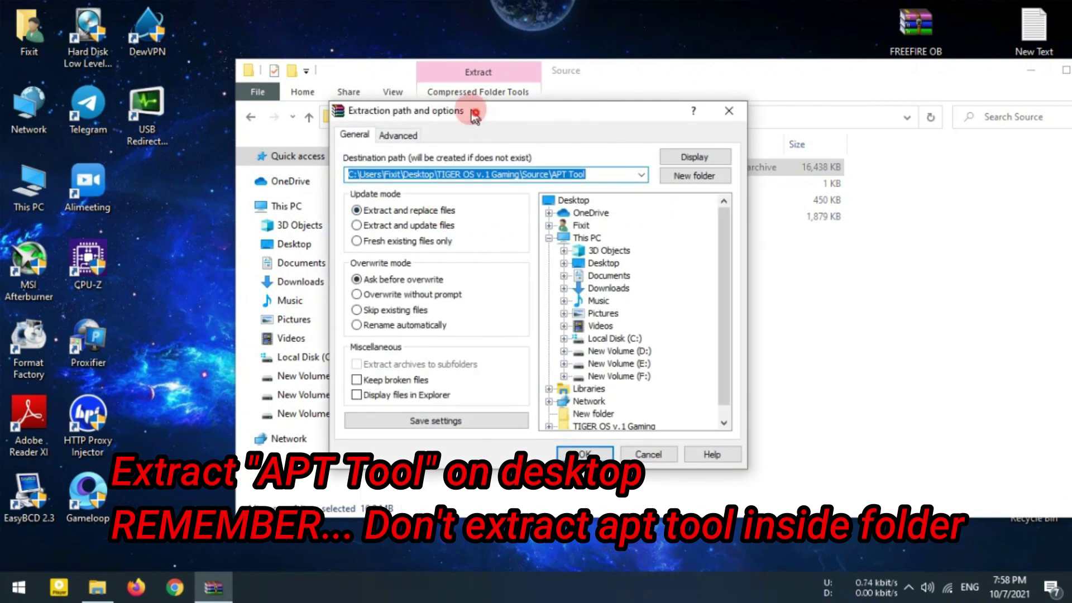
drag(474, 113, 457, 77)
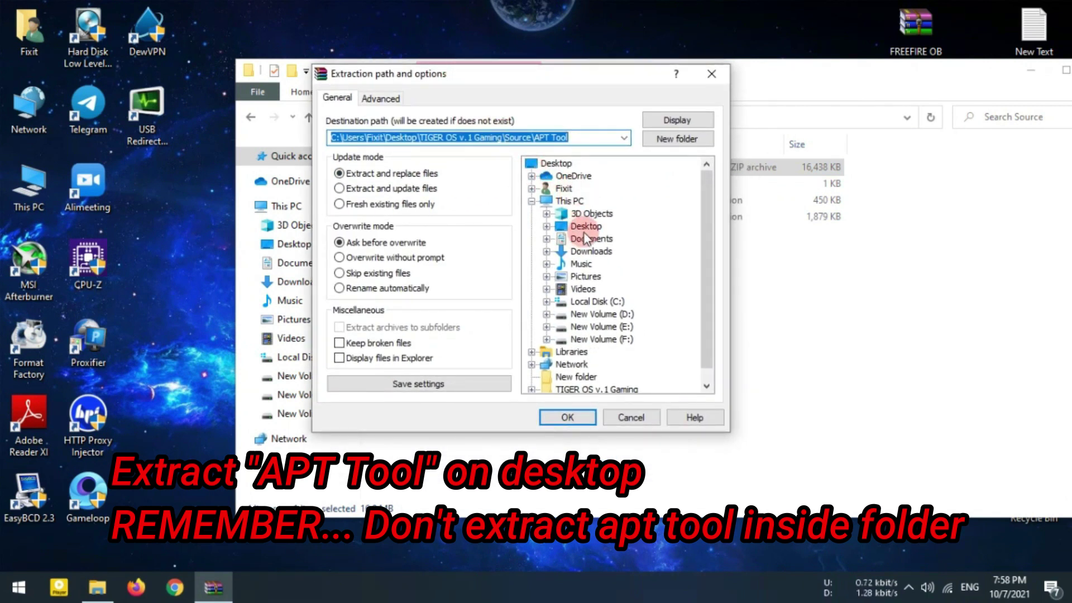
click(568, 417)
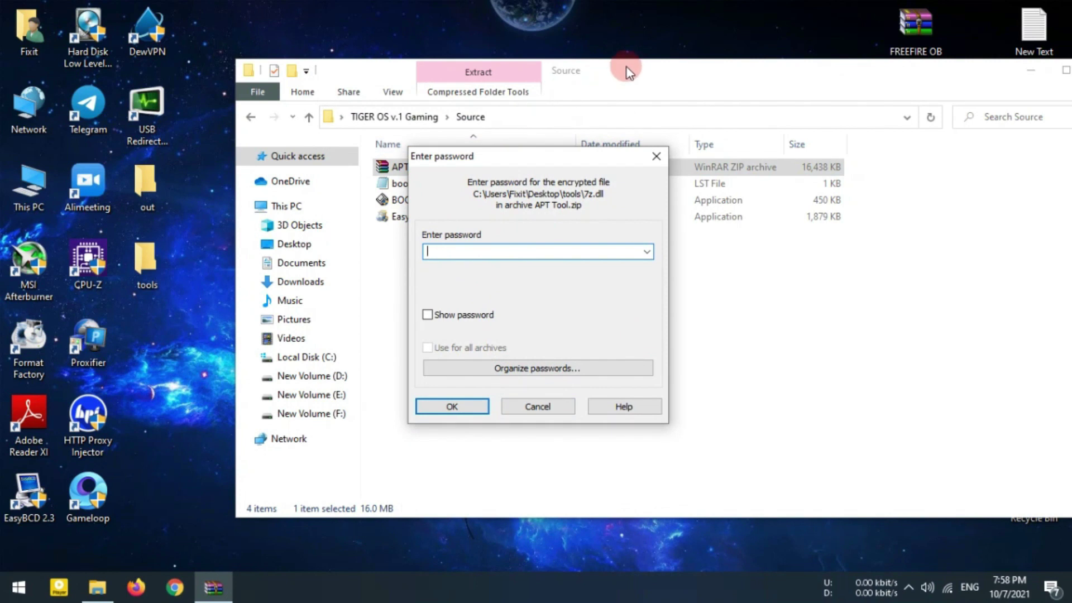
Copy the APT Tool archive password from the How to install text file in the TIGER OS v.1 Gaming folder
drag(643, 77, 737, 71)
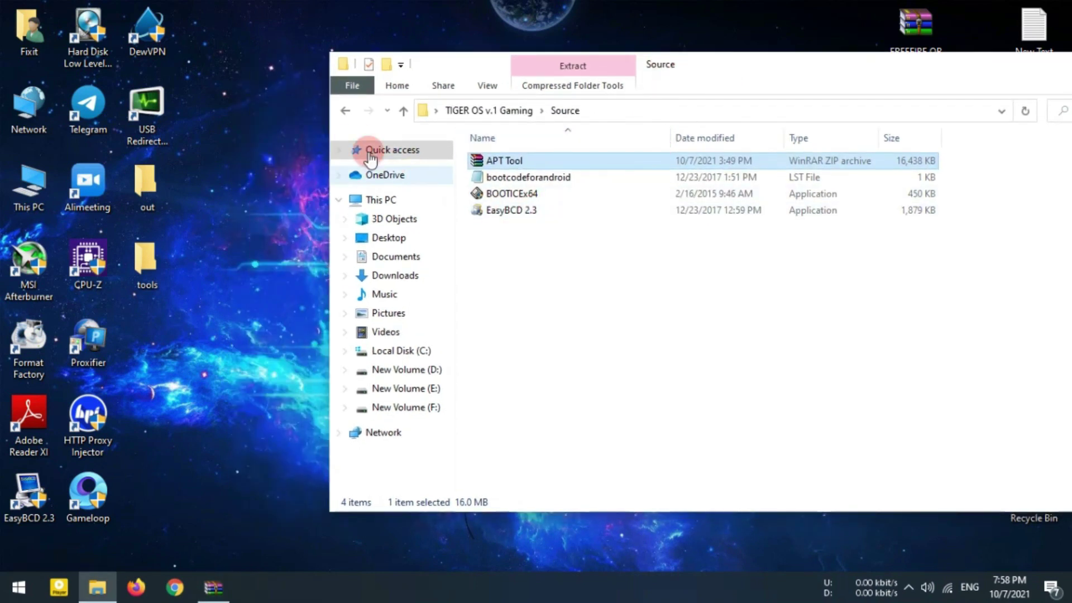
click(347, 110)
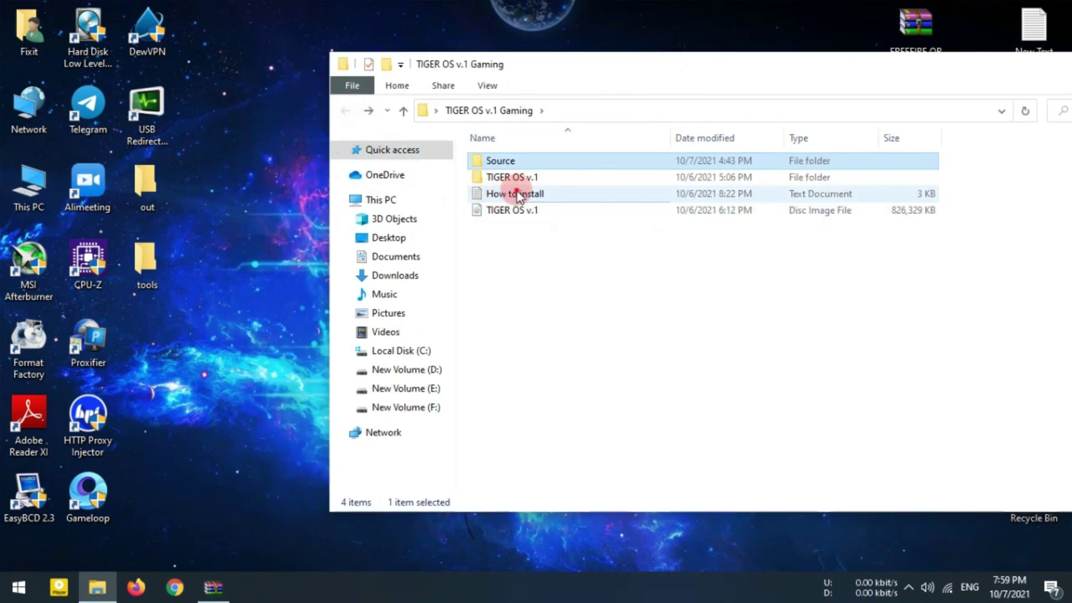
double_click(517, 192)
scroll(383, 263, down, 1)
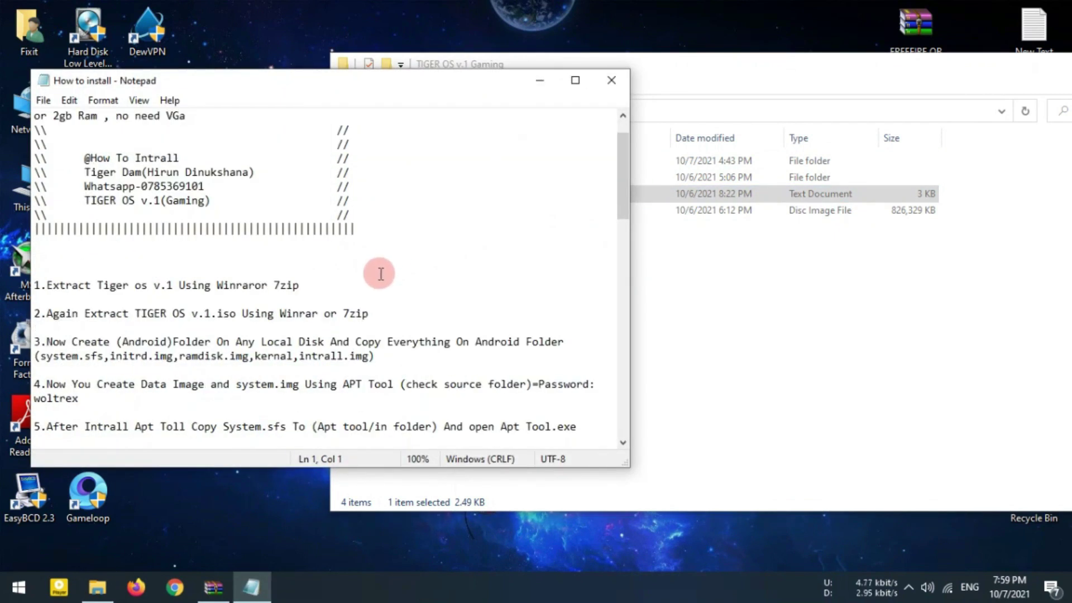
drag(80, 399, 29, 400)
right_click(44, 400)
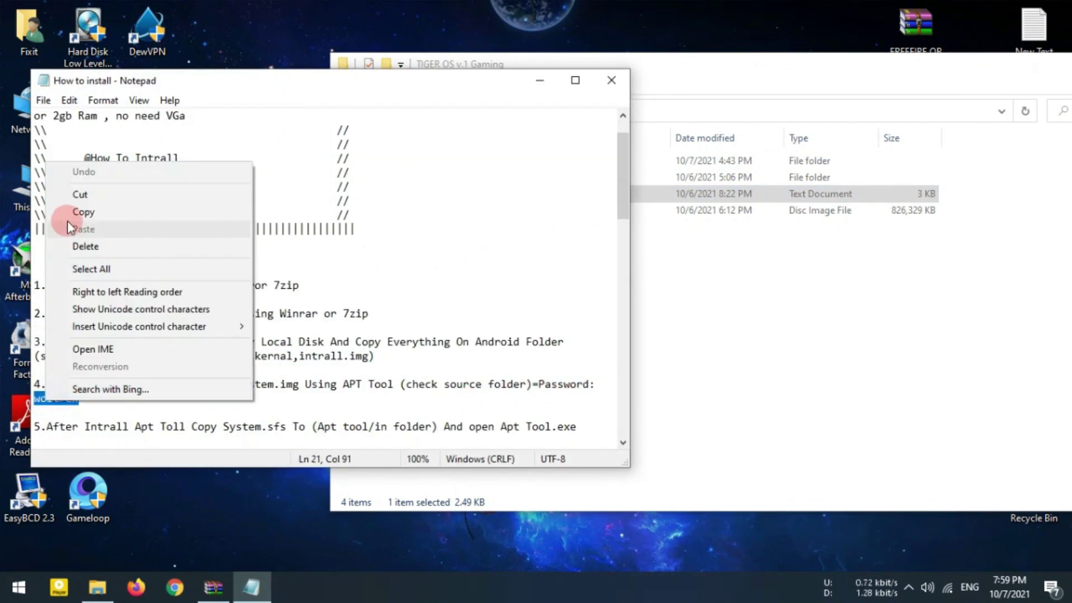
click(98, 211)
click(611, 81)
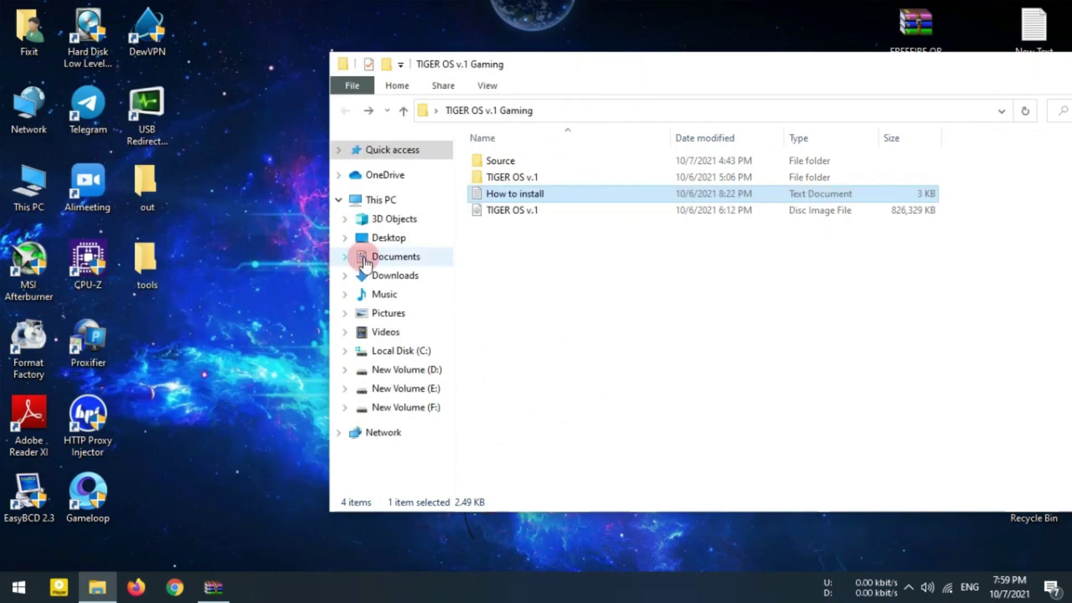
Paste the archive password to complete the APT Tool extraction, and close the TIGER OS v.1 Gaming folder window
drag(554, 69, 456, 316)
right_click(480, 251)
click(530, 317)
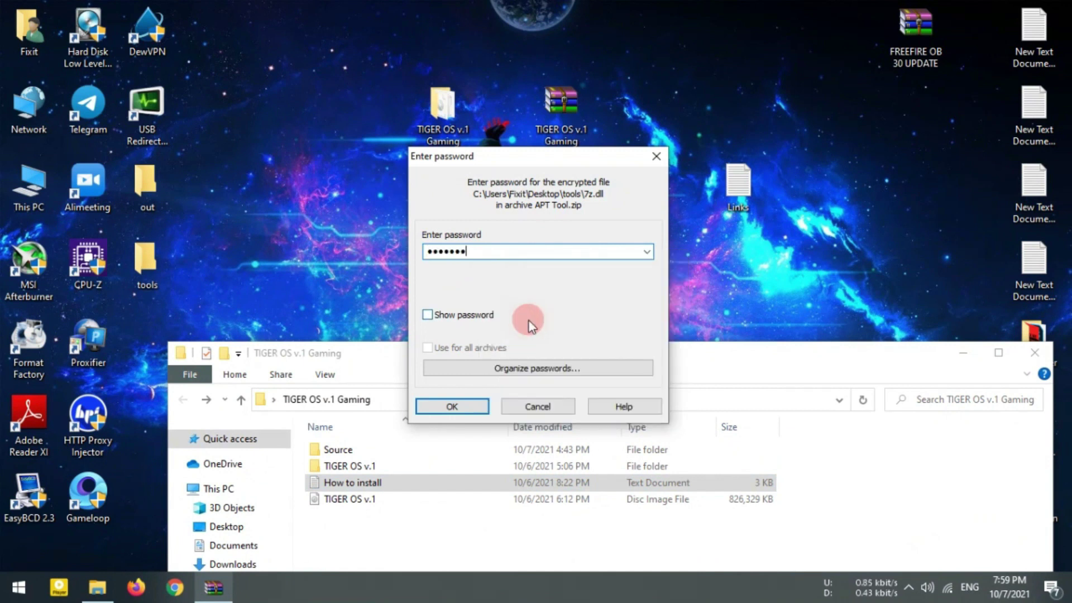
click(465, 407)
click(391, 364)
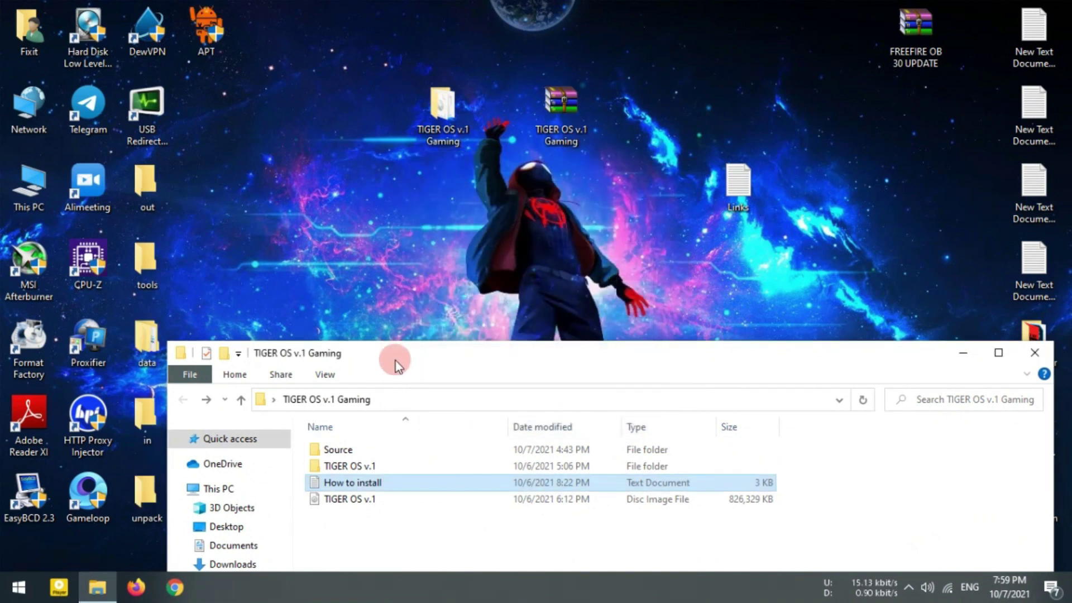
drag(399, 356, 594, 328)
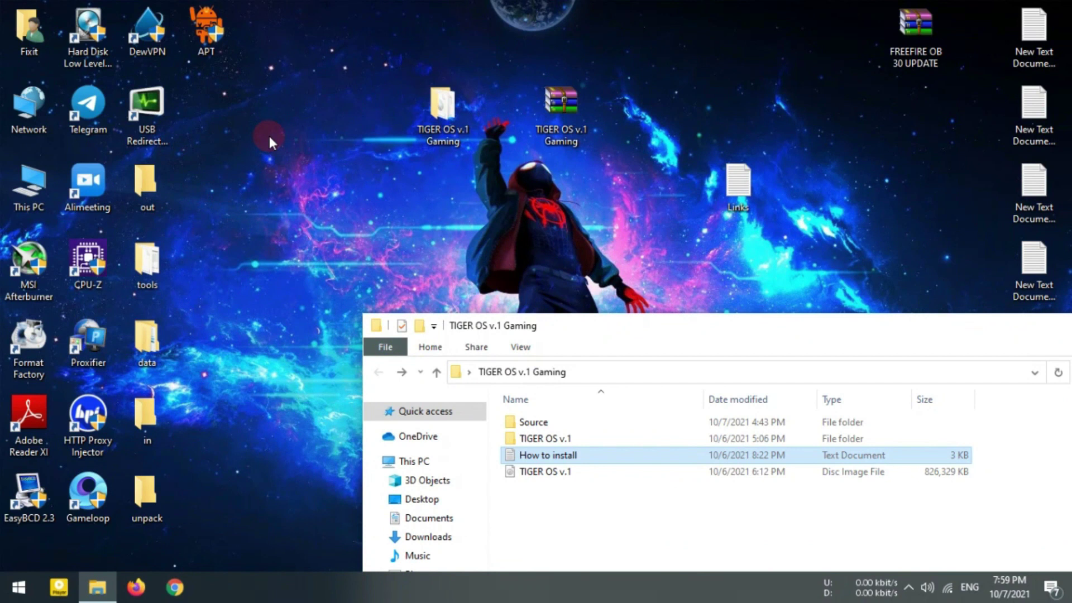
drag(656, 331, 371, 173)
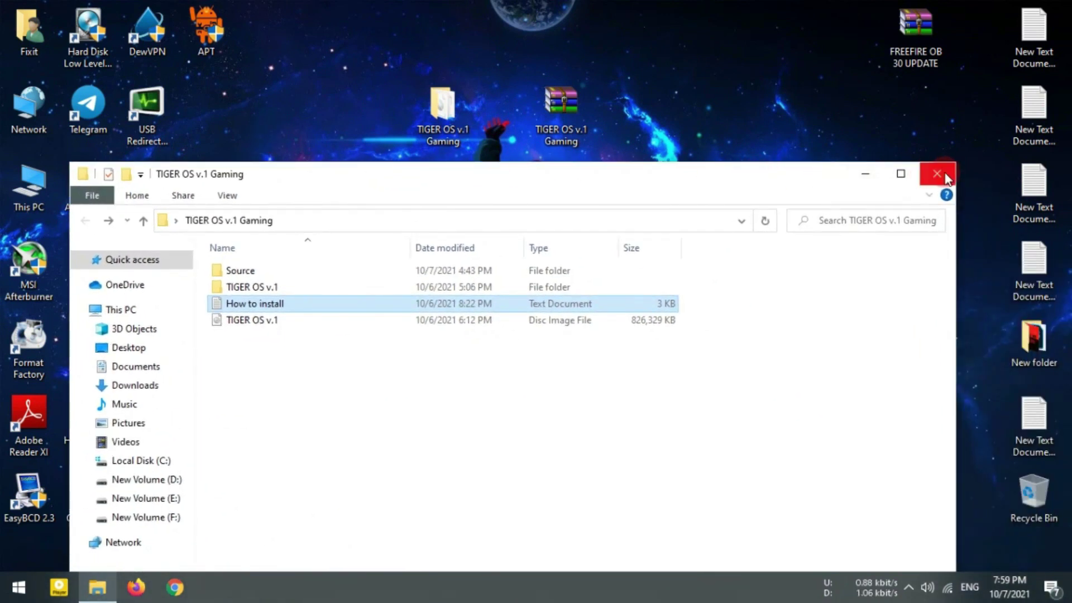
click(944, 175)
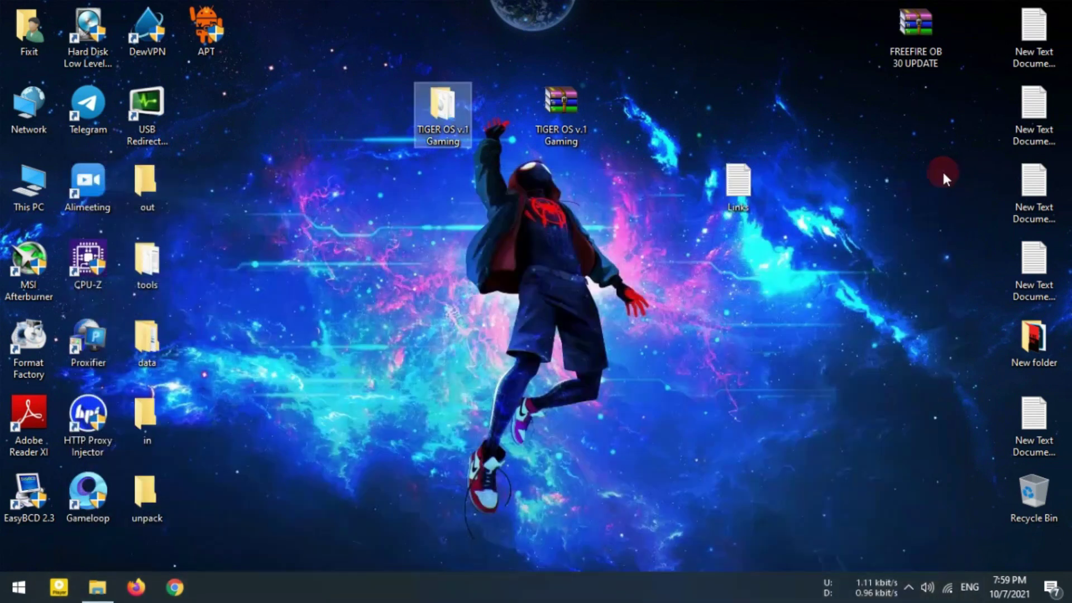
Copy system.sfs from the Android folder on New Volume (E:)
double_click(32, 190)
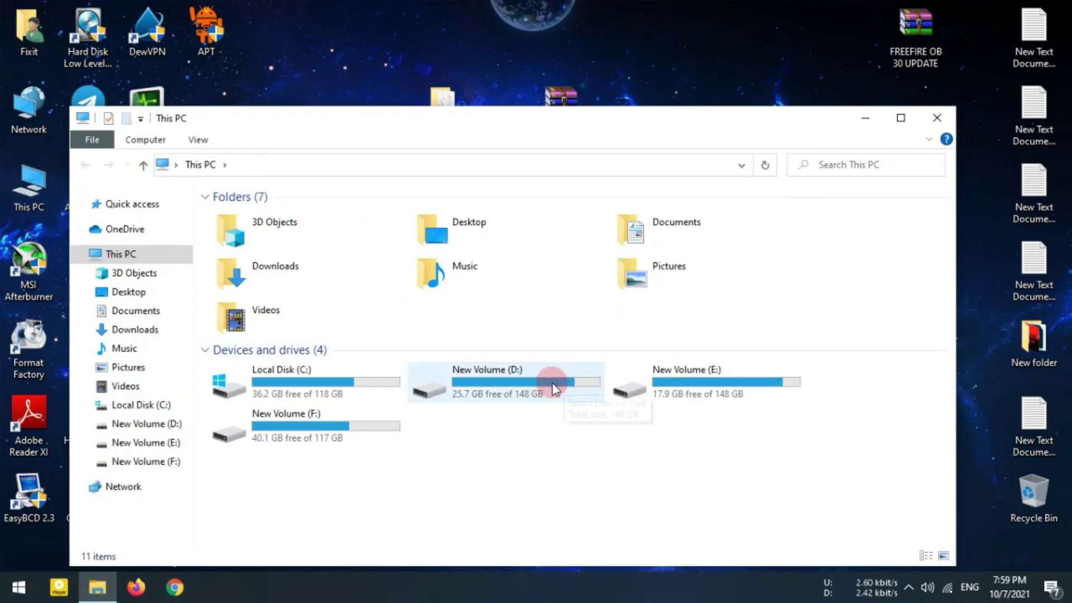
double_click(708, 392)
drag(469, 120, 541, 78)
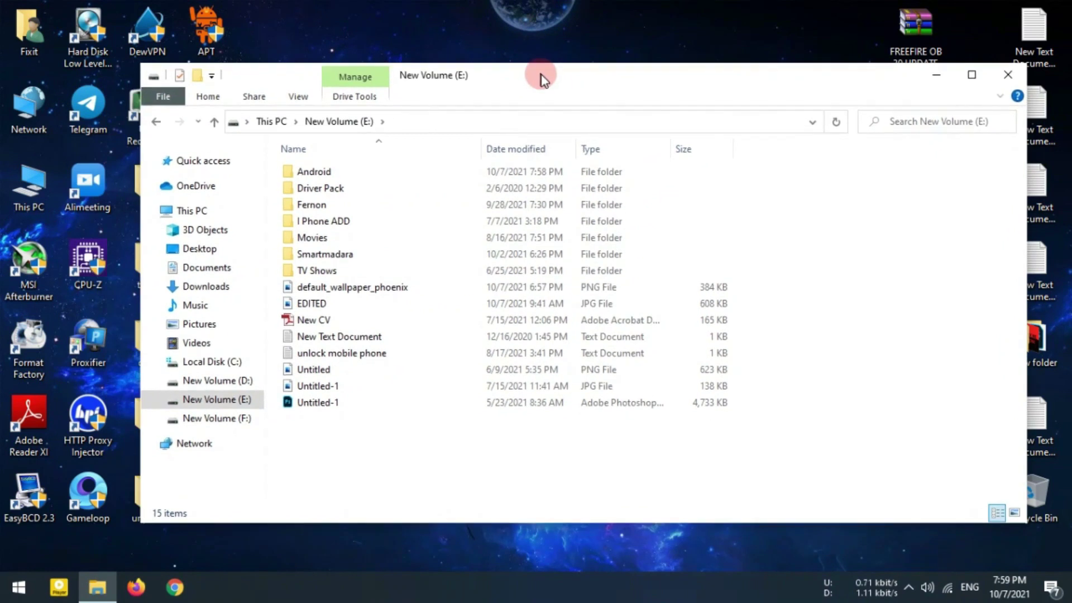
double_click(330, 173)
click(308, 257)
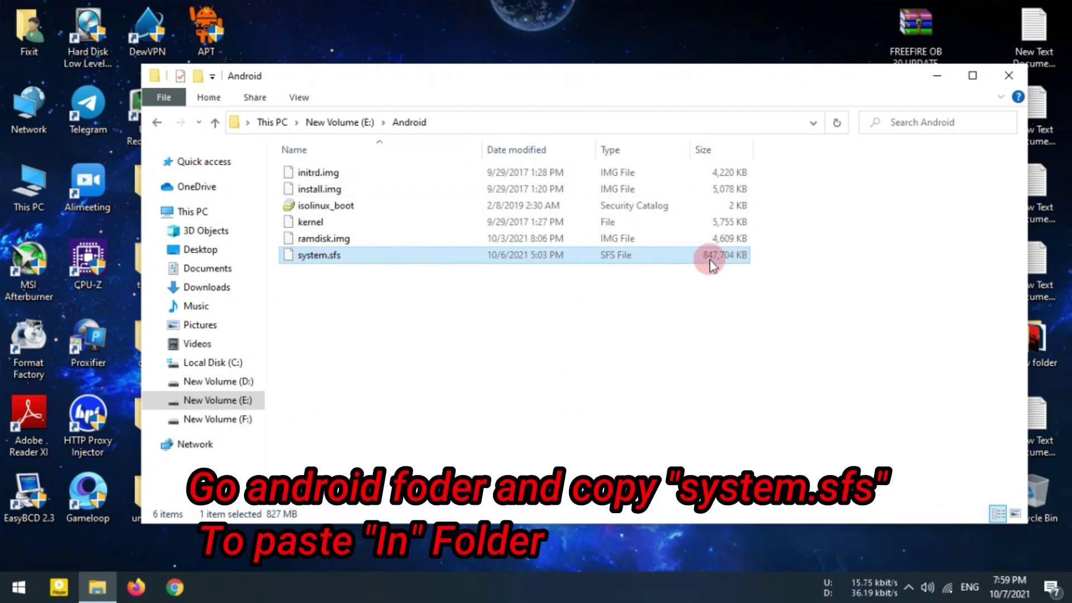
right_click(480, 255)
click(510, 480)
Paste system.sfs into the "in" folder on the desktop and close that folder window
drag(364, 76, 671, 107)
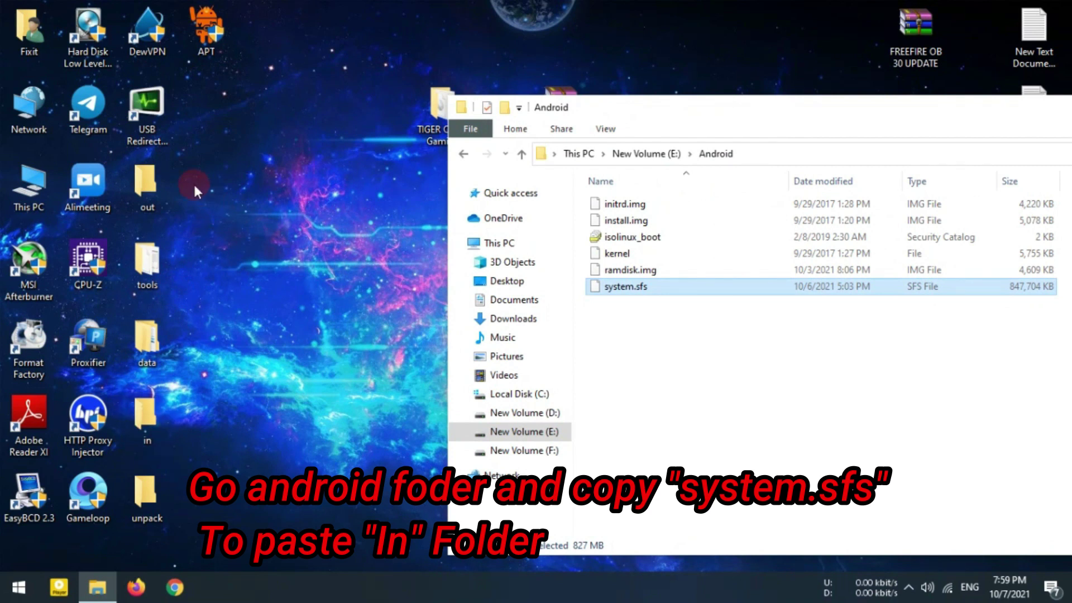
click(179, 98)
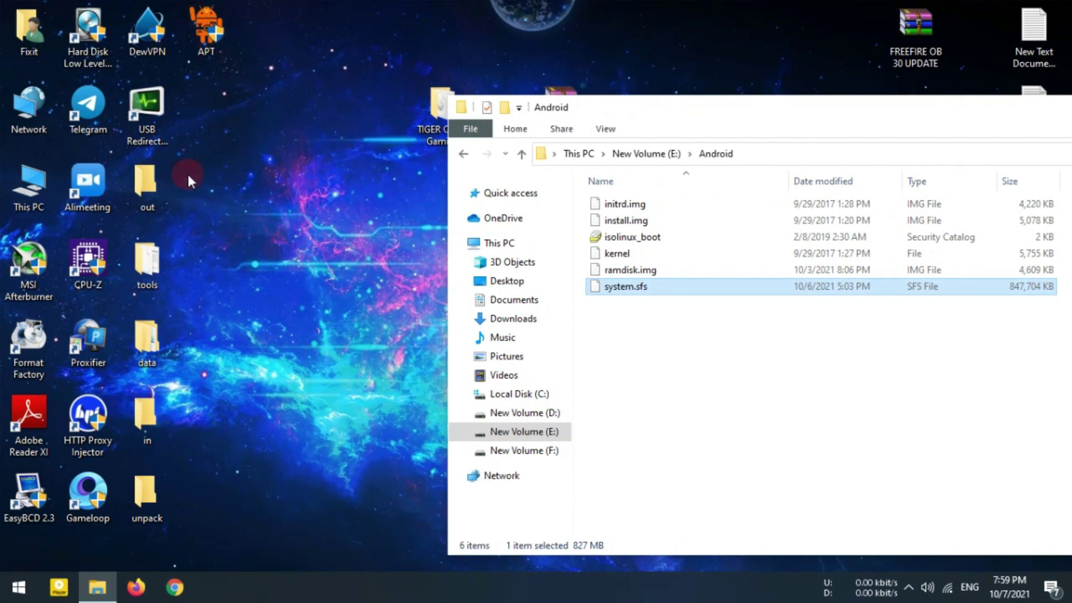
double_click(147, 424)
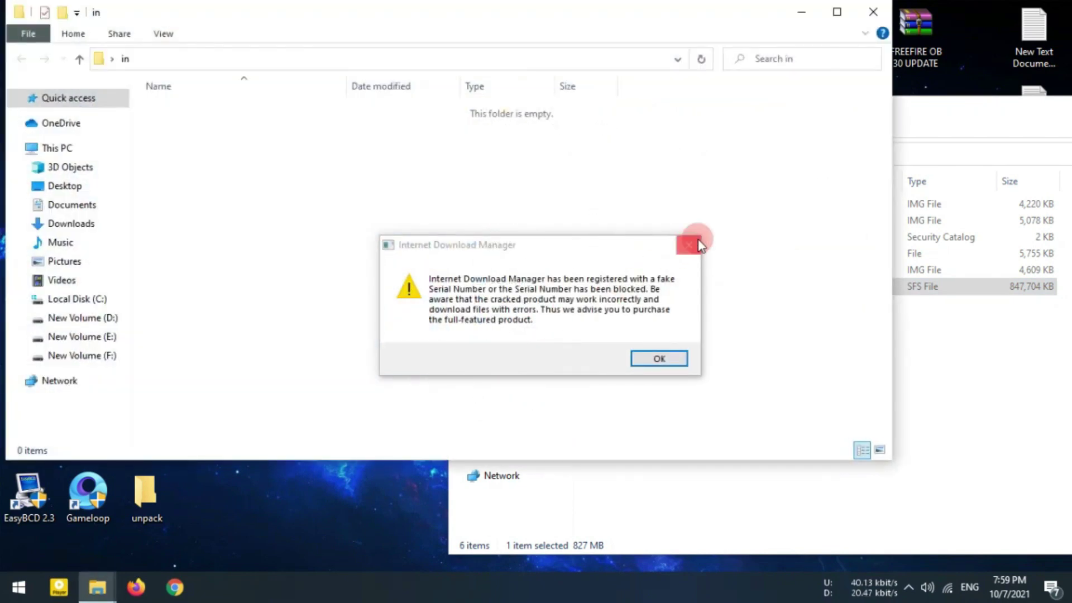
click(690, 241)
right_click(318, 193)
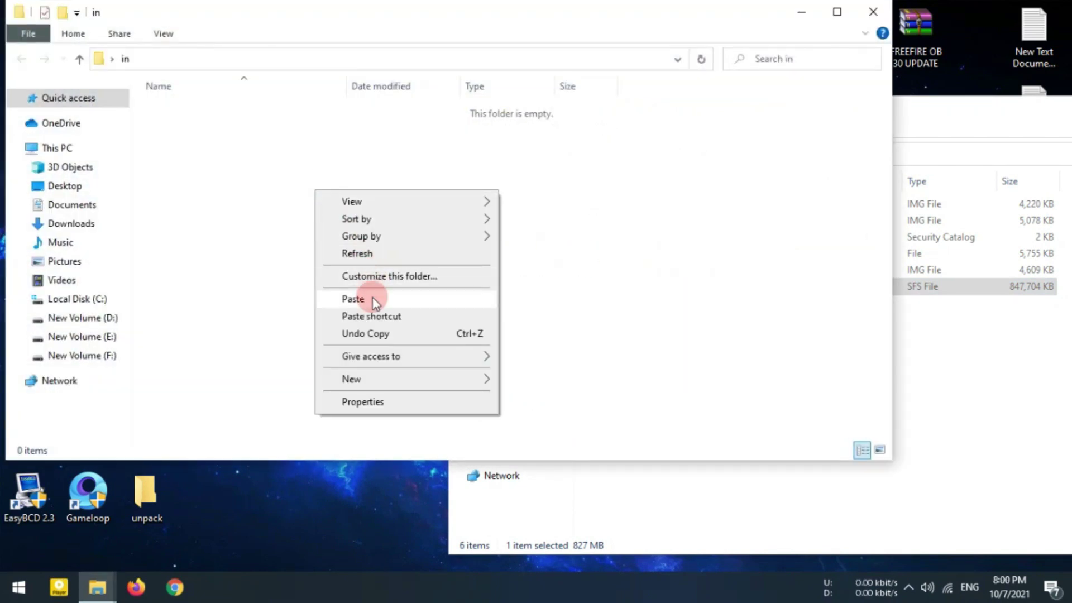
click(357, 294)
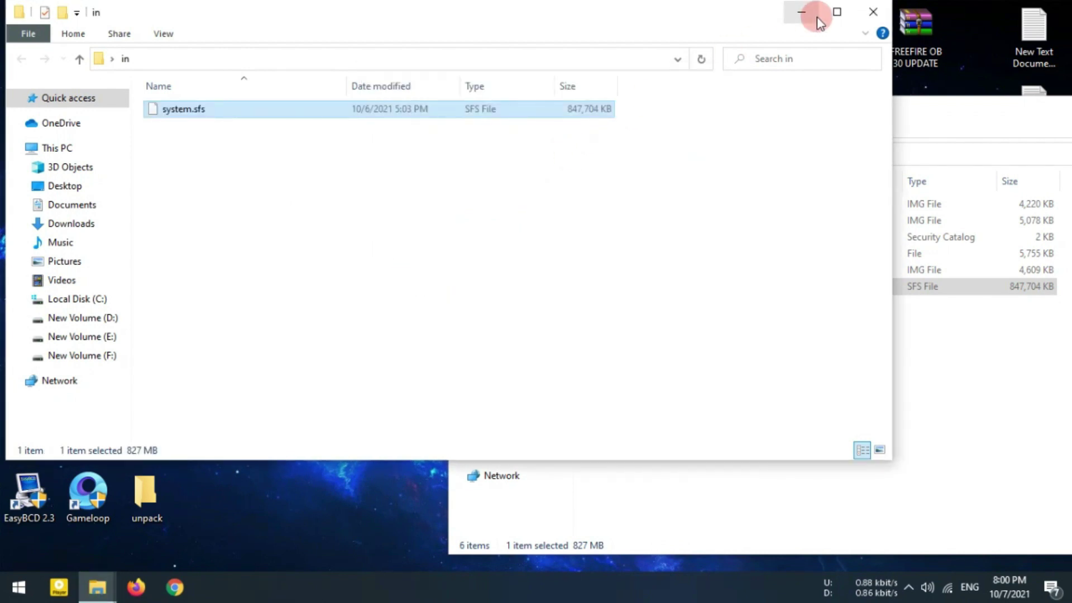
click(873, 12)
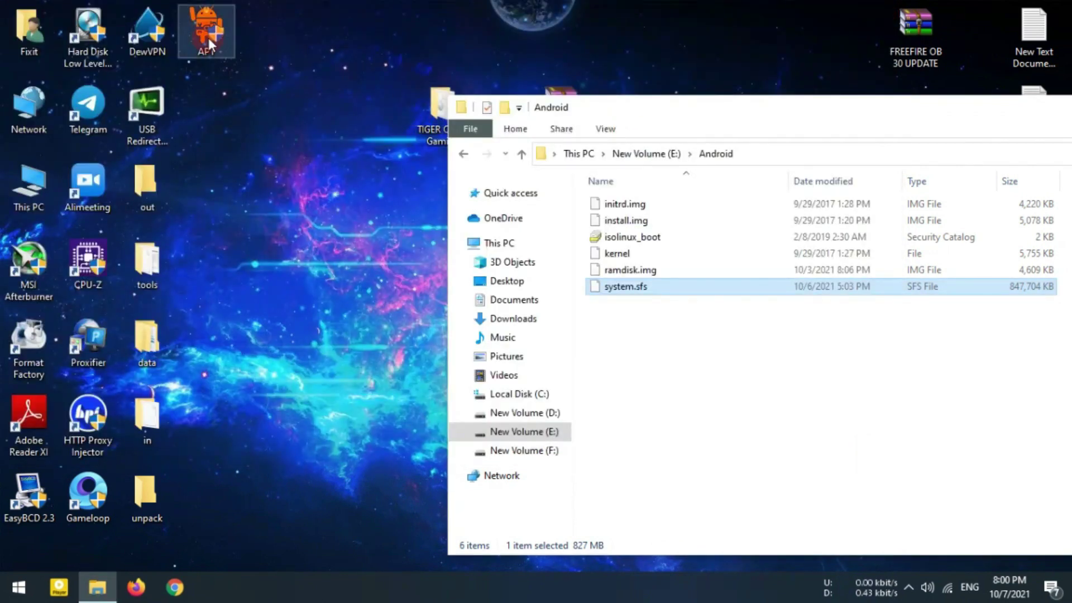
Run the desktop's APT program as administrator, allow it to make changes, and continue to its main menu
click(199, 30)
right_click(199, 31)
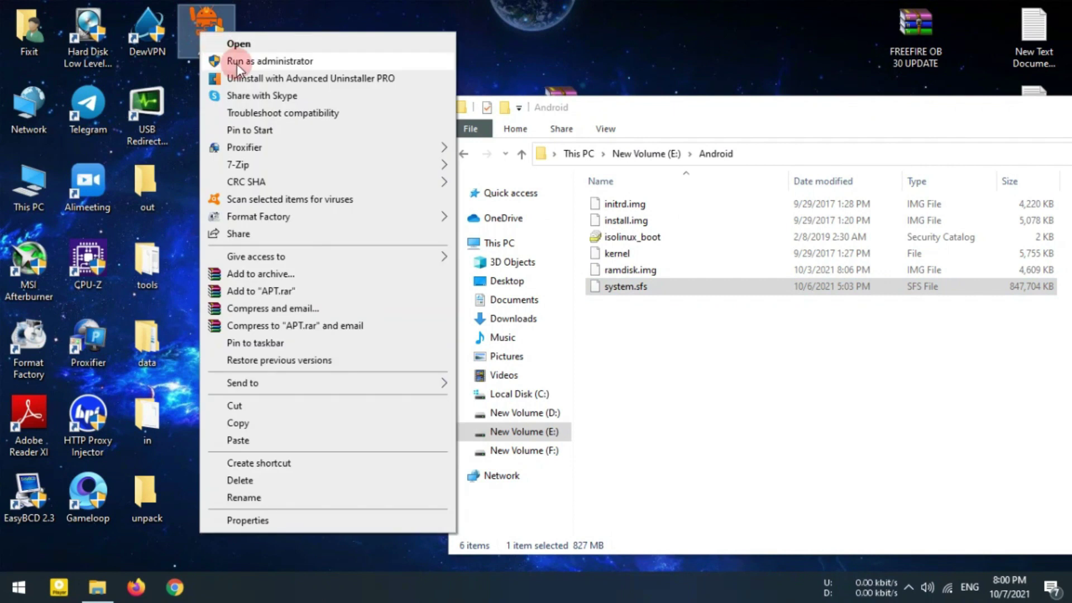
click(237, 62)
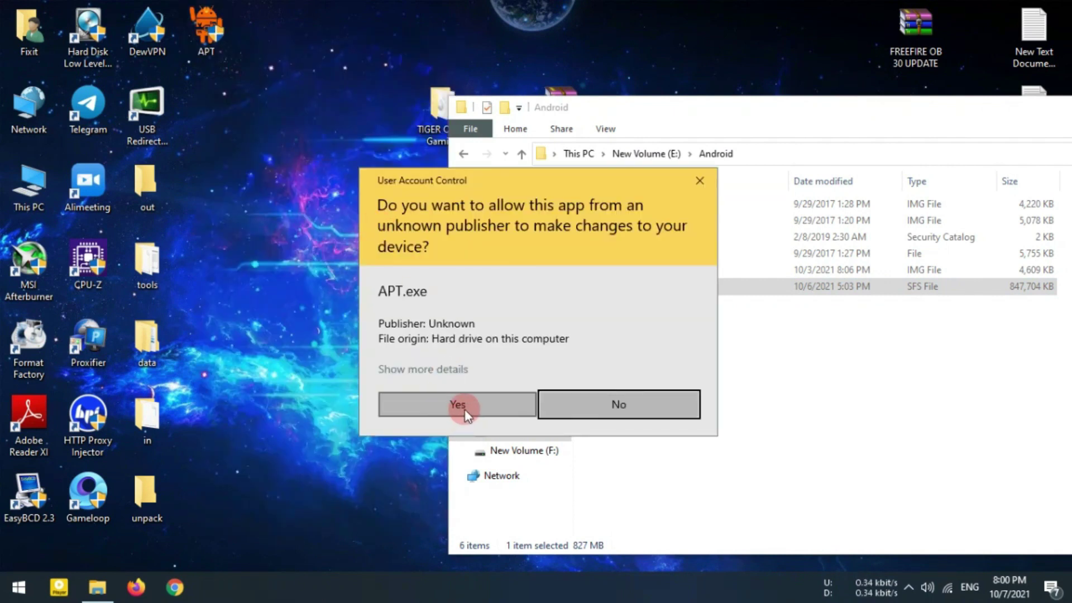
click(465, 414)
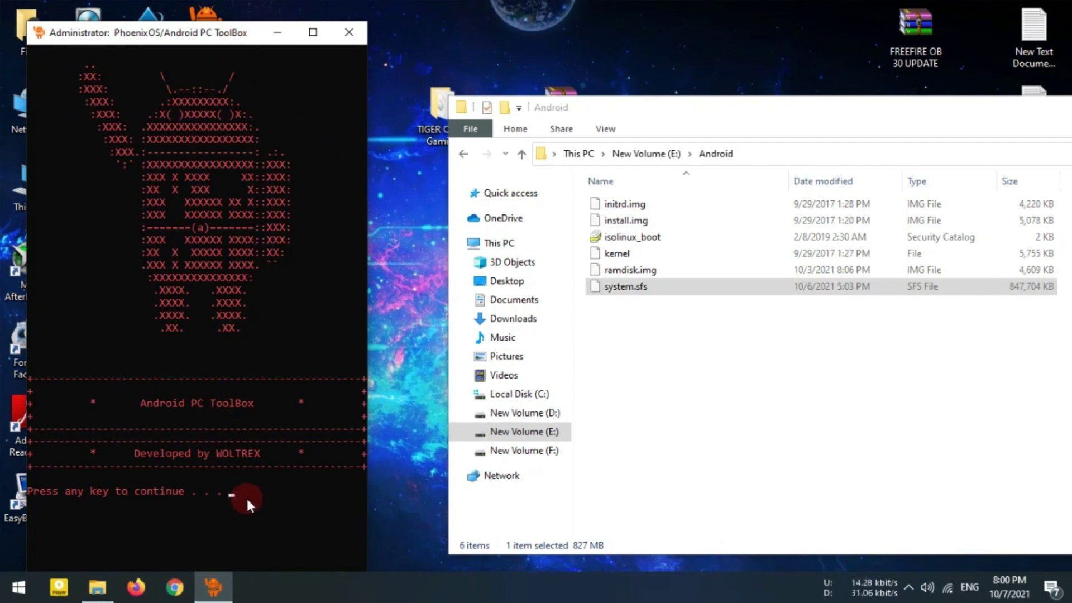
key(Return)
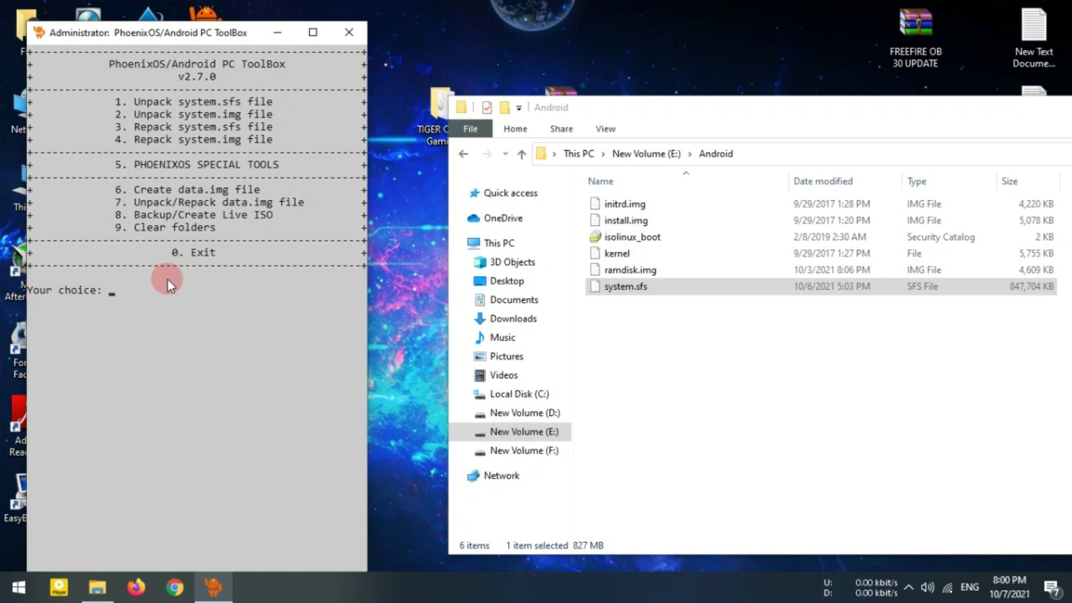
Unpack the system.sfs file with option 1 of the Android PC ToolBox and return to its main menu
text(1)
key(Return)
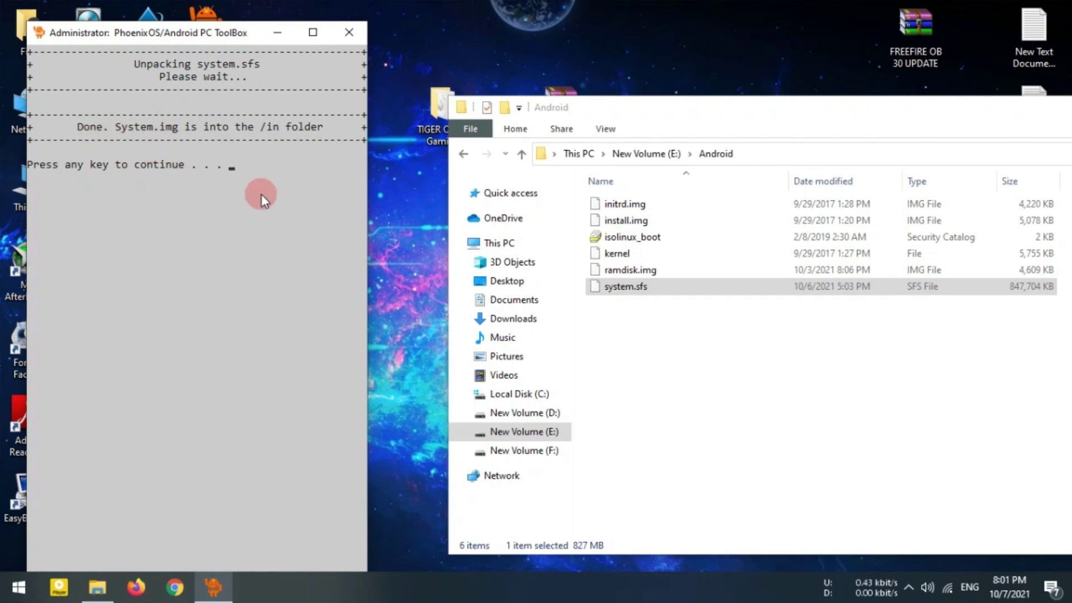
key(Return)
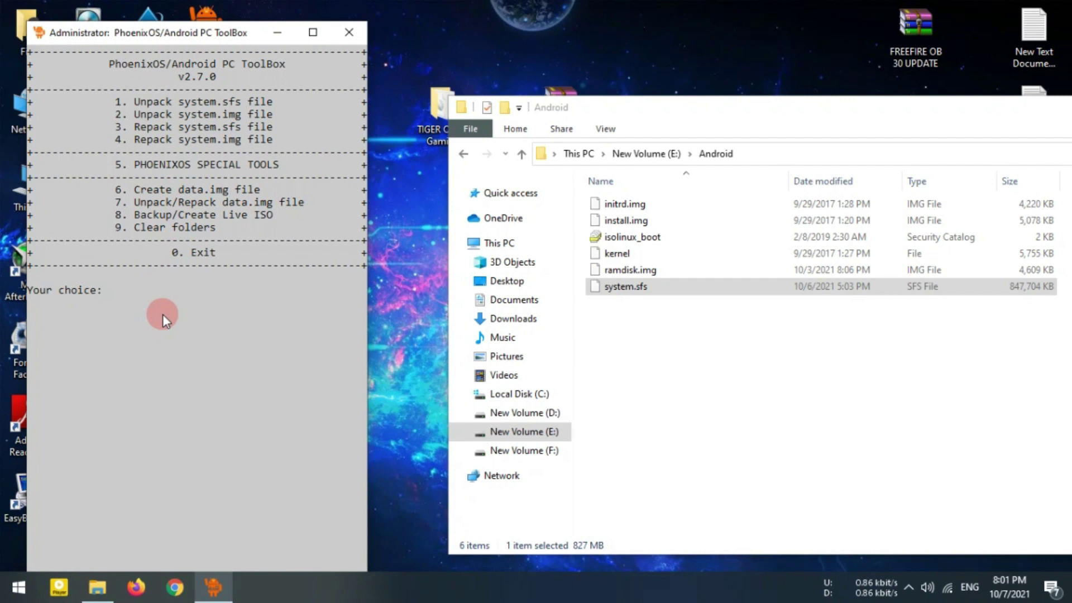
Create a 4 GB data.img without data files using option 6 of the ToolBox, and close the ToolBox
text(6)
key(Return)
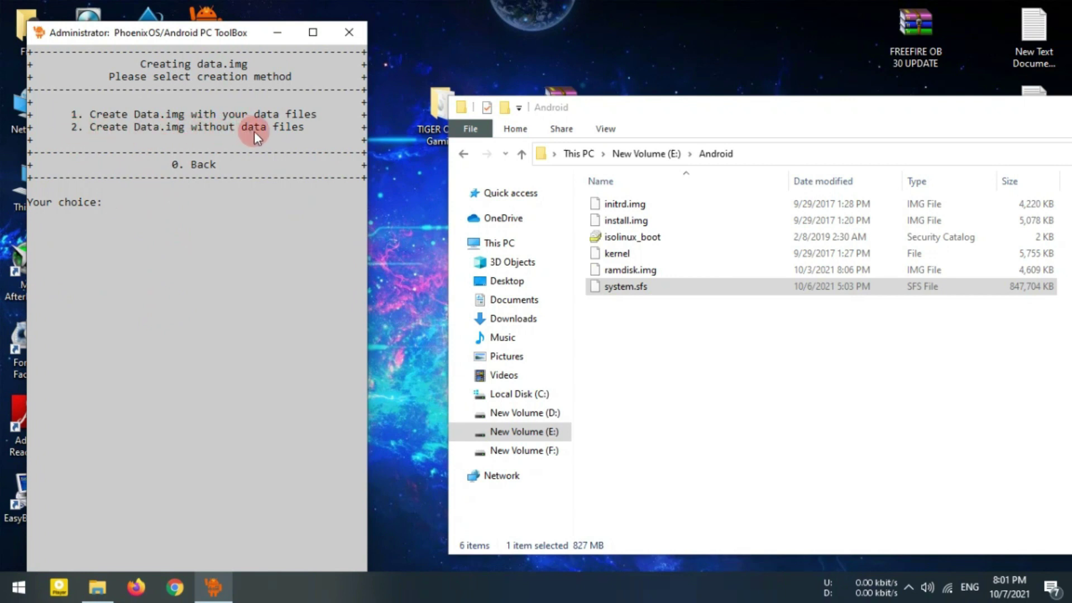
text(2)
key(Return)
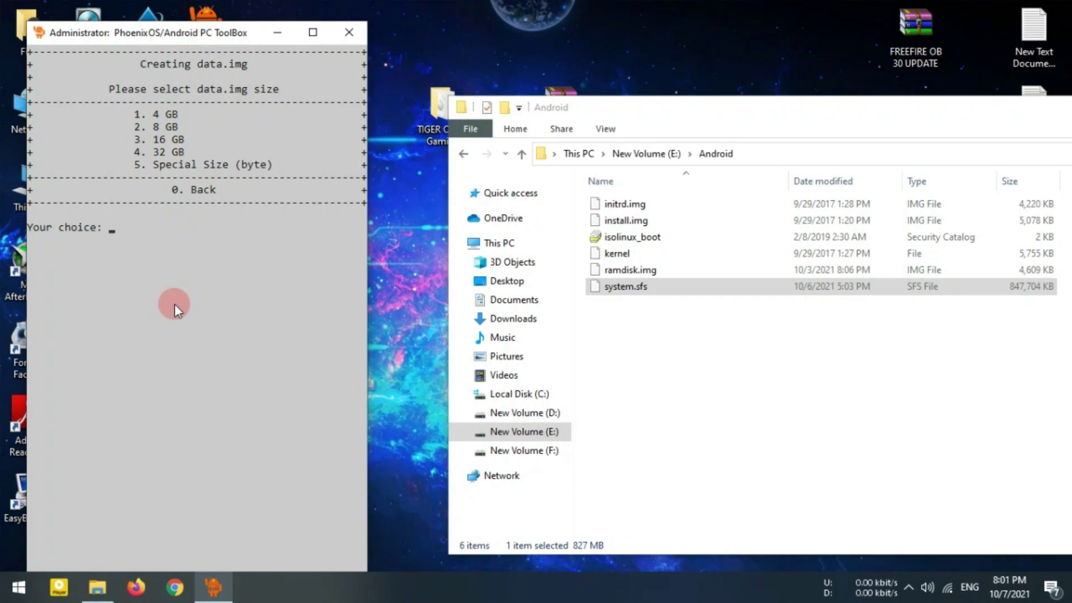
text(1)
key(Return)
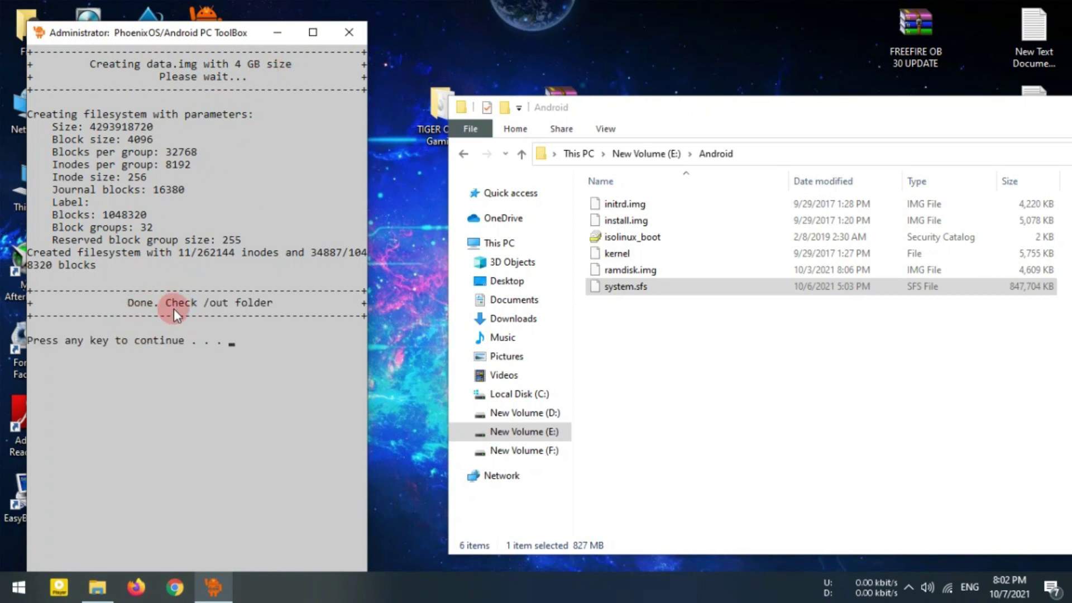
drag(153, 42, 201, 32)
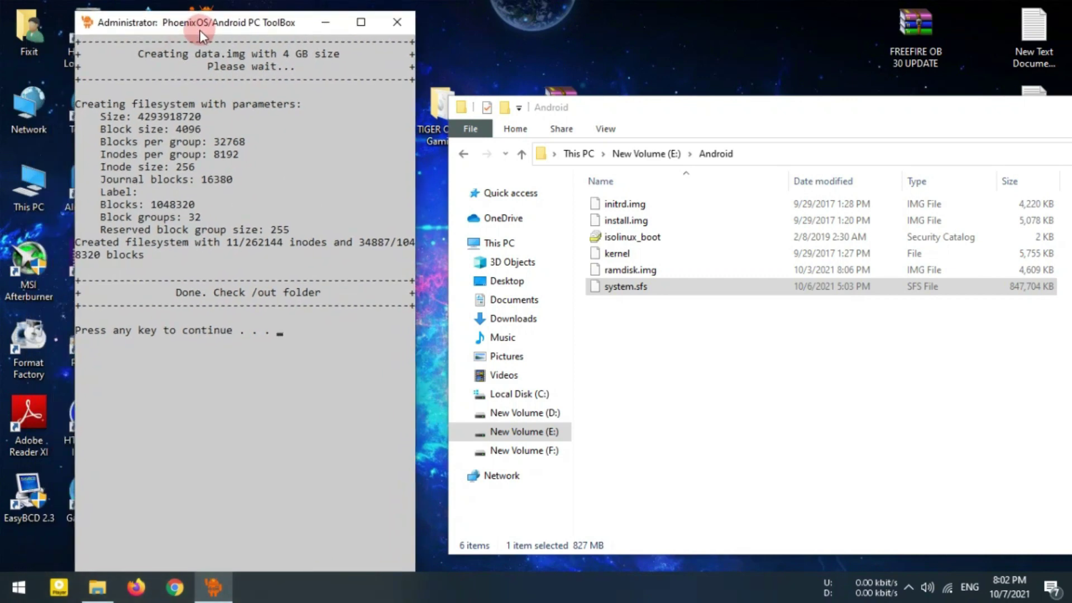
click(398, 23)
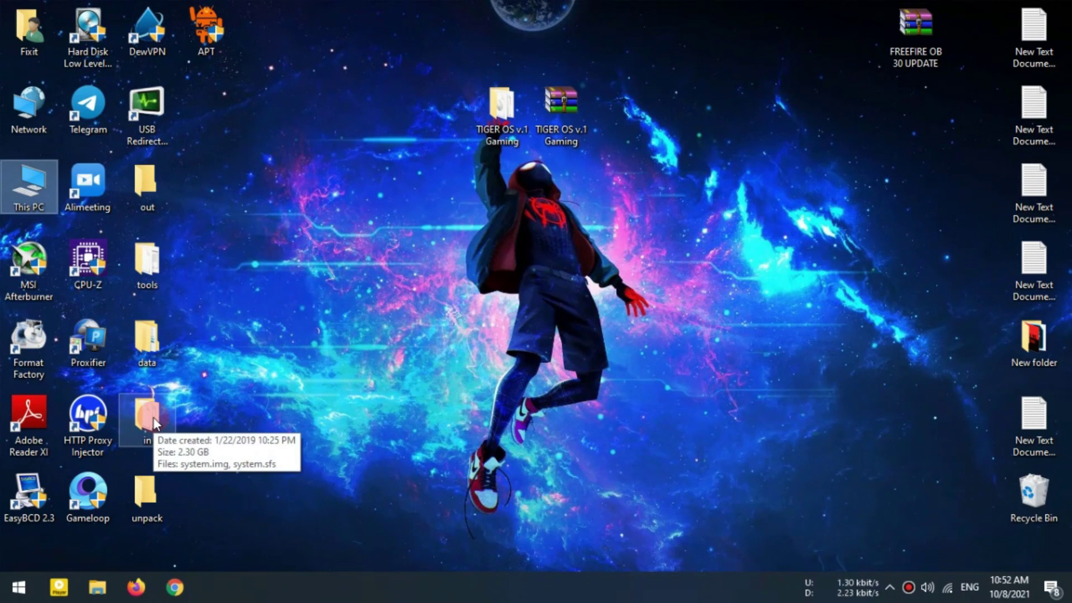
Copy system.img from the "in" folder on the desktop
double_click(156, 424)
click(378, 120)
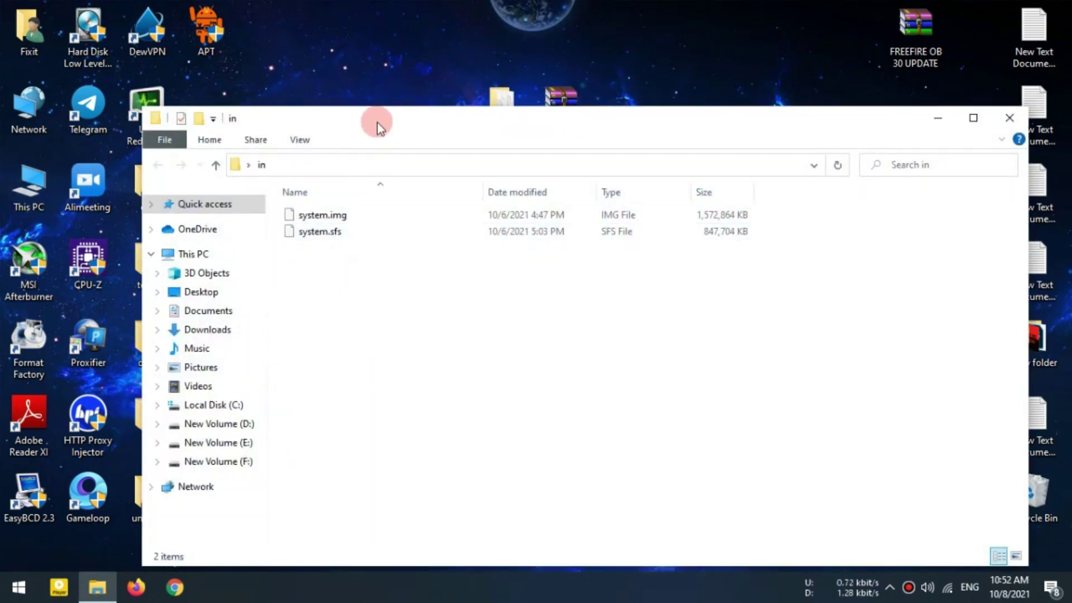
drag(380, 120, 397, 109)
click(345, 203)
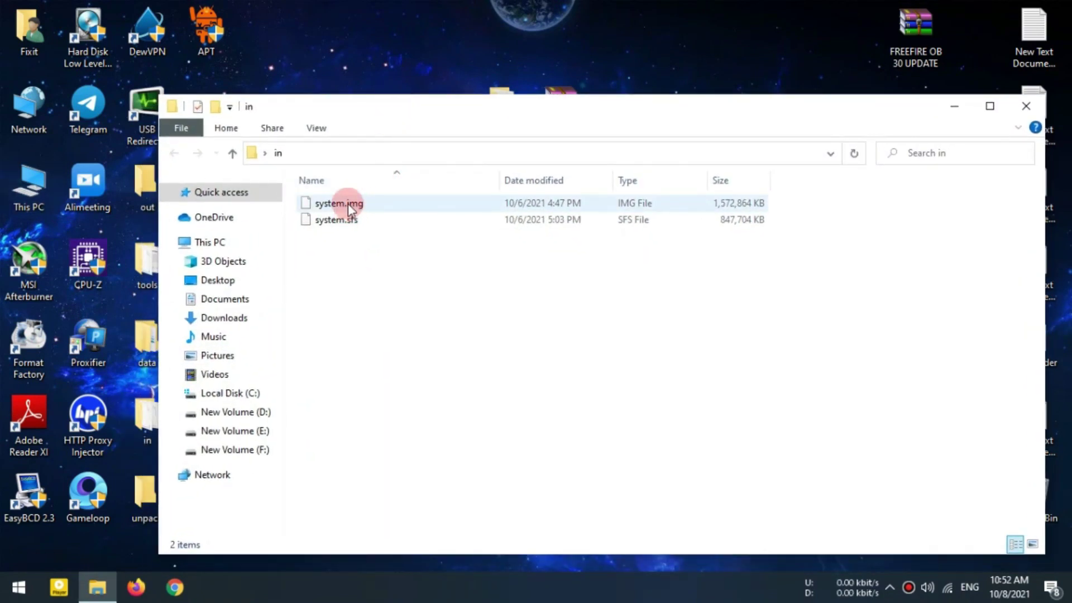
click(347, 220)
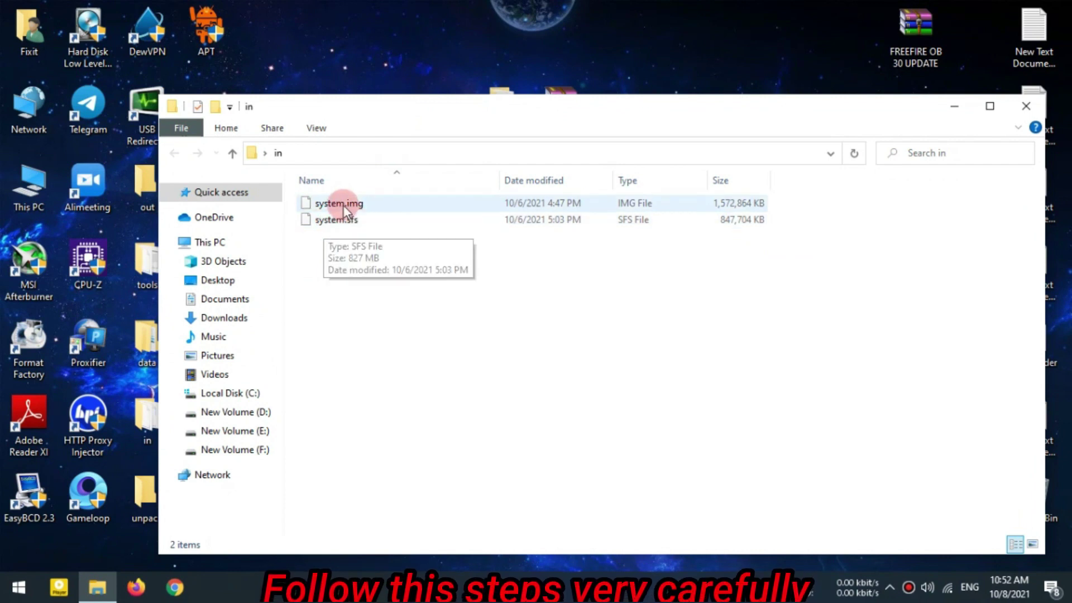
click(343, 204)
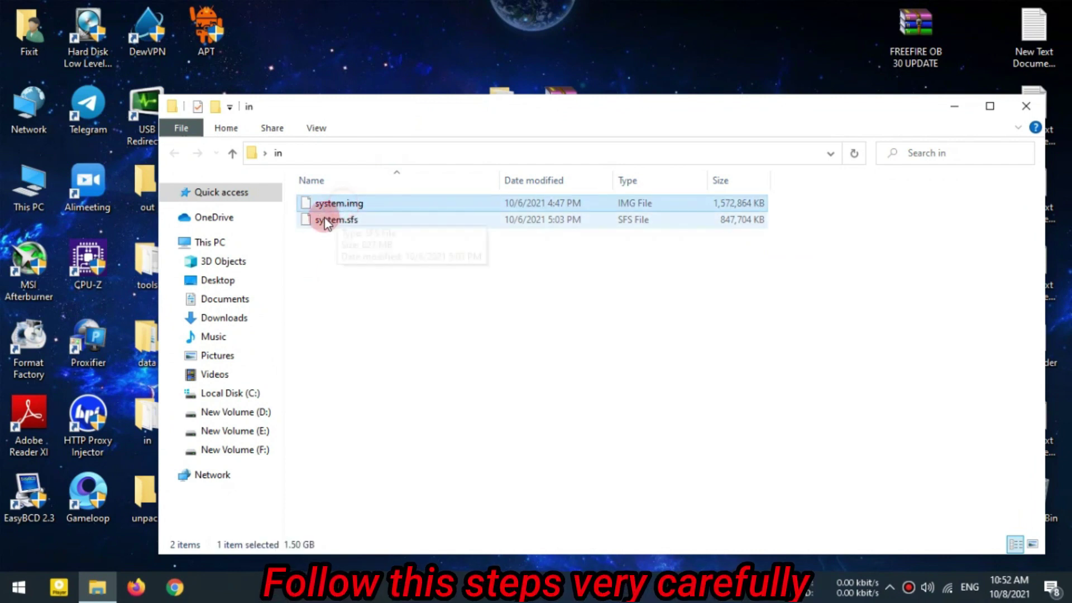
right_click(355, 205)
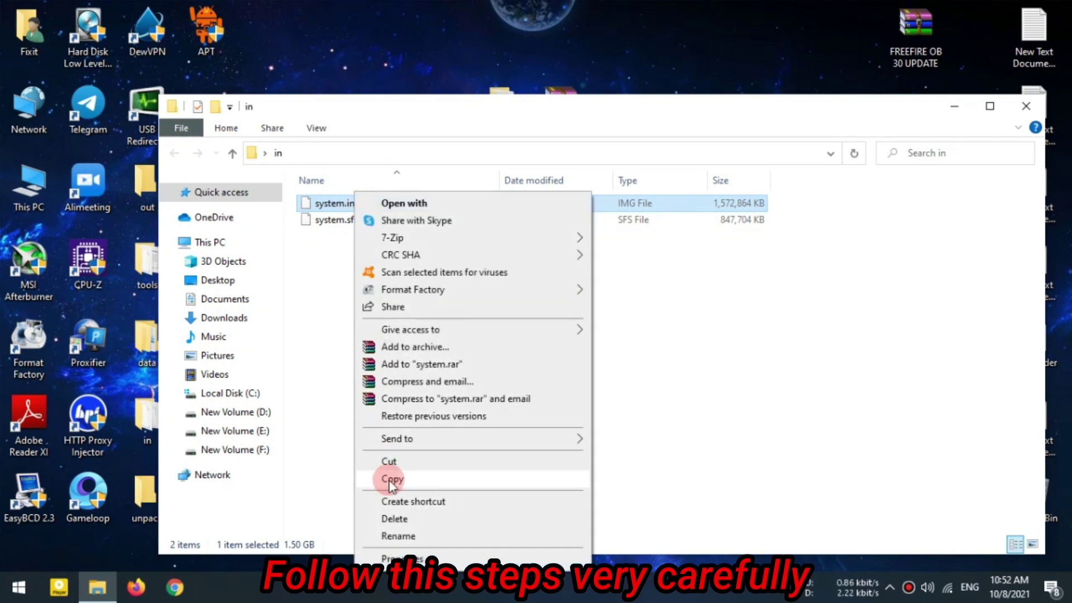
click(385, 479)
Paste system.img into the Android folder on New Volume (E:)
double_click(26, 189)
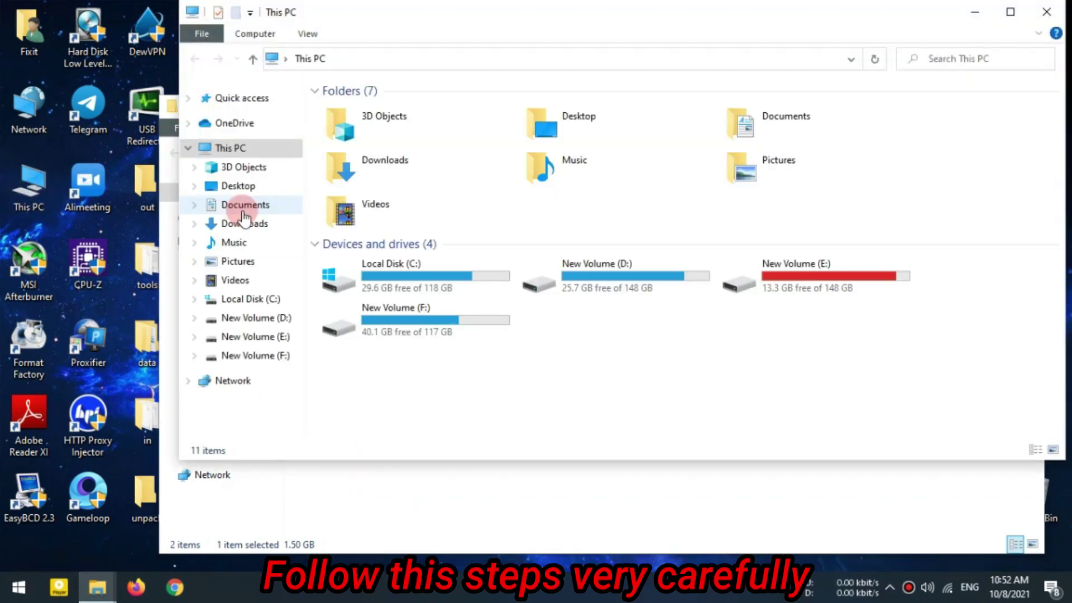
double_click(788, 280)
double_click(370, 107)
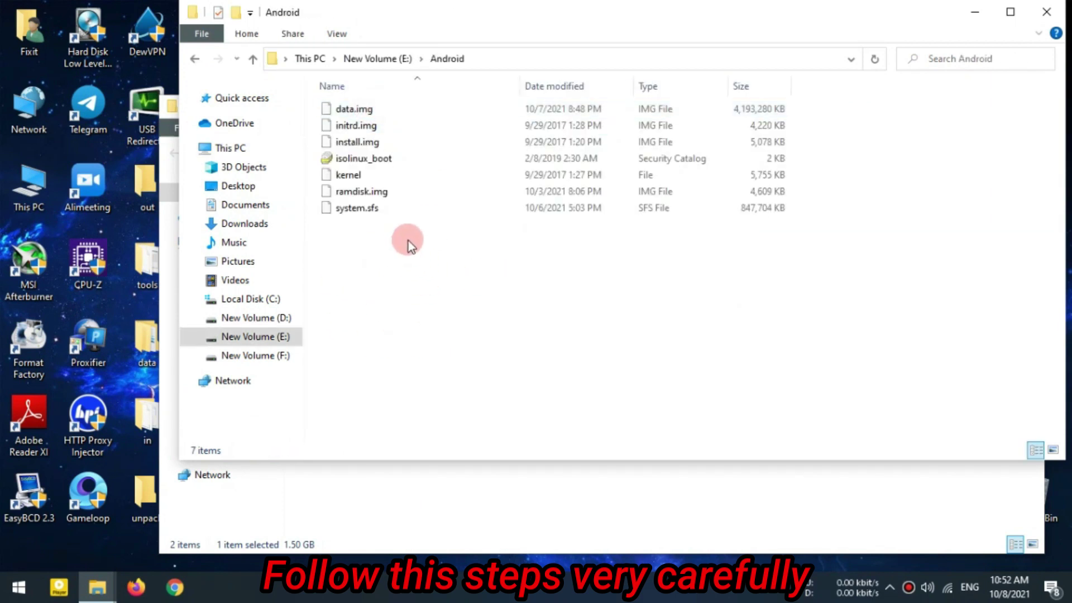
right_click(376, 247)
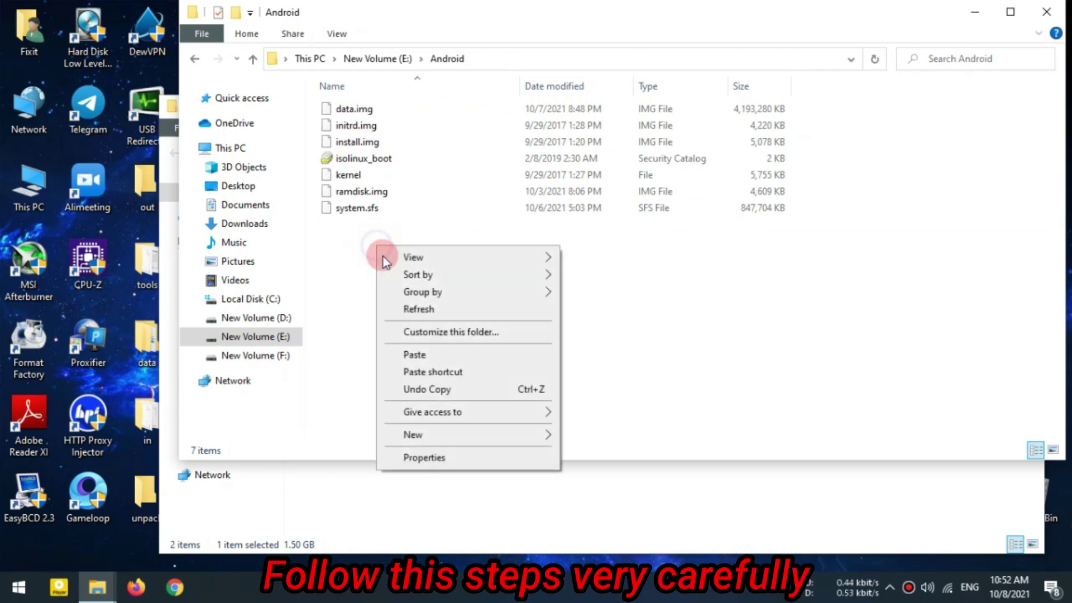
click(417, 356)
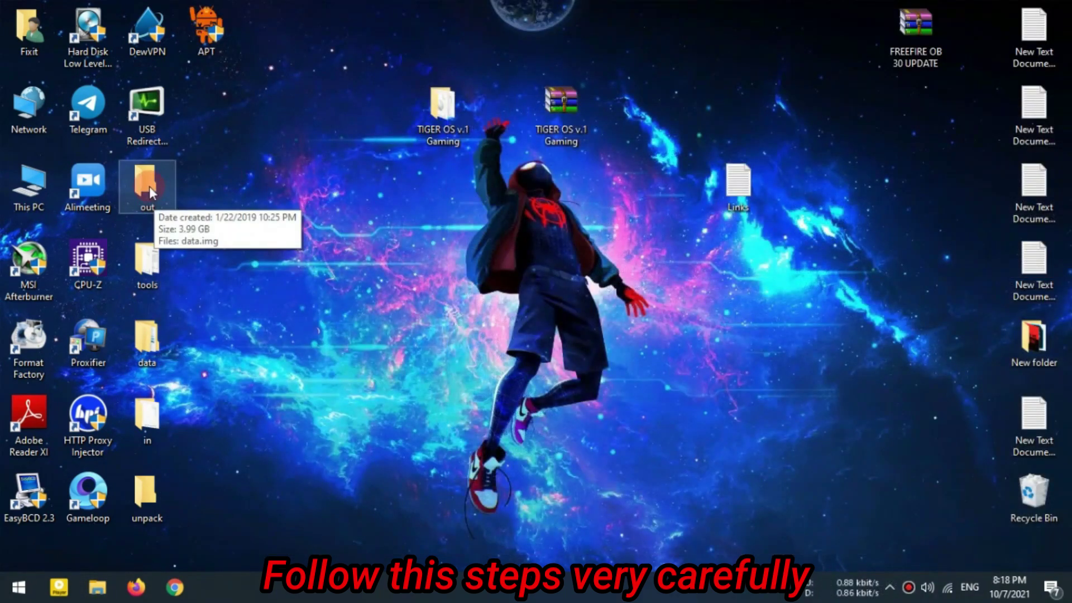
Cut data.img from the "out" folder on the desktop
double_click(148, 188)
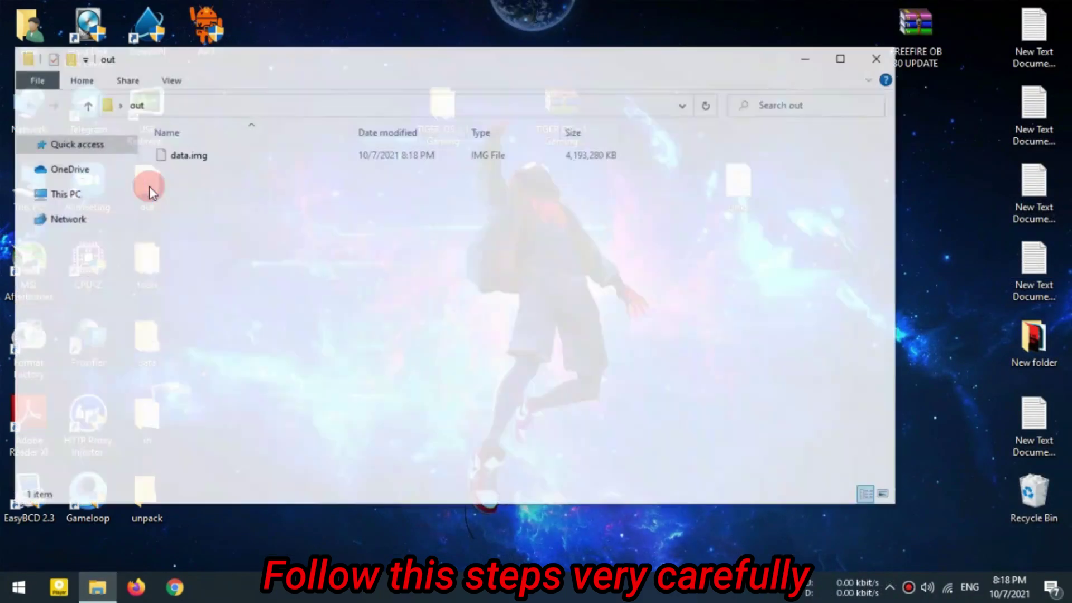
drag(254, 59, 359, 87)
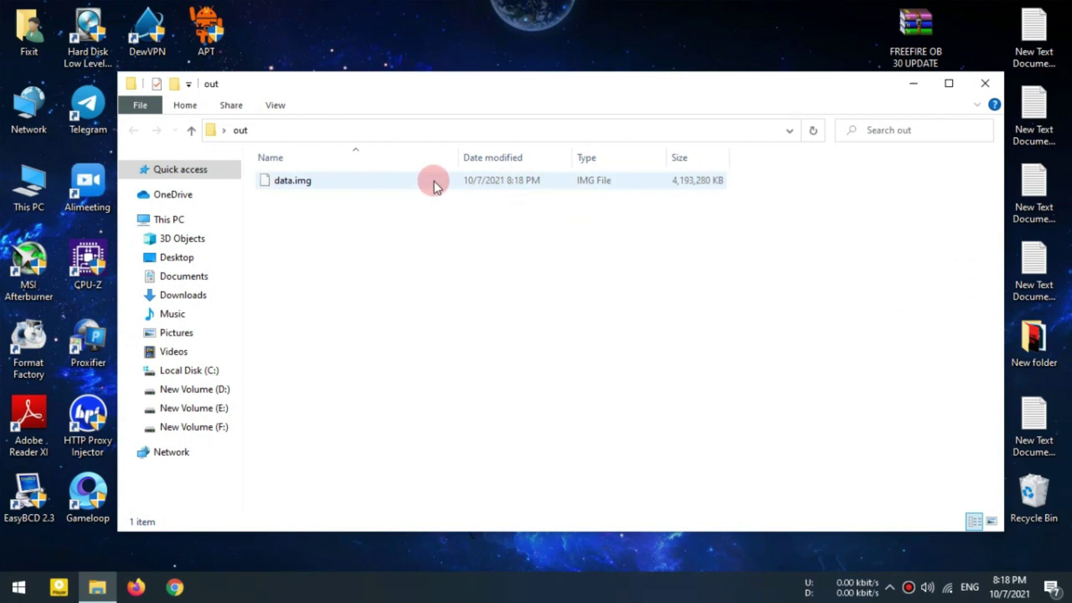
right_click(390, 184)
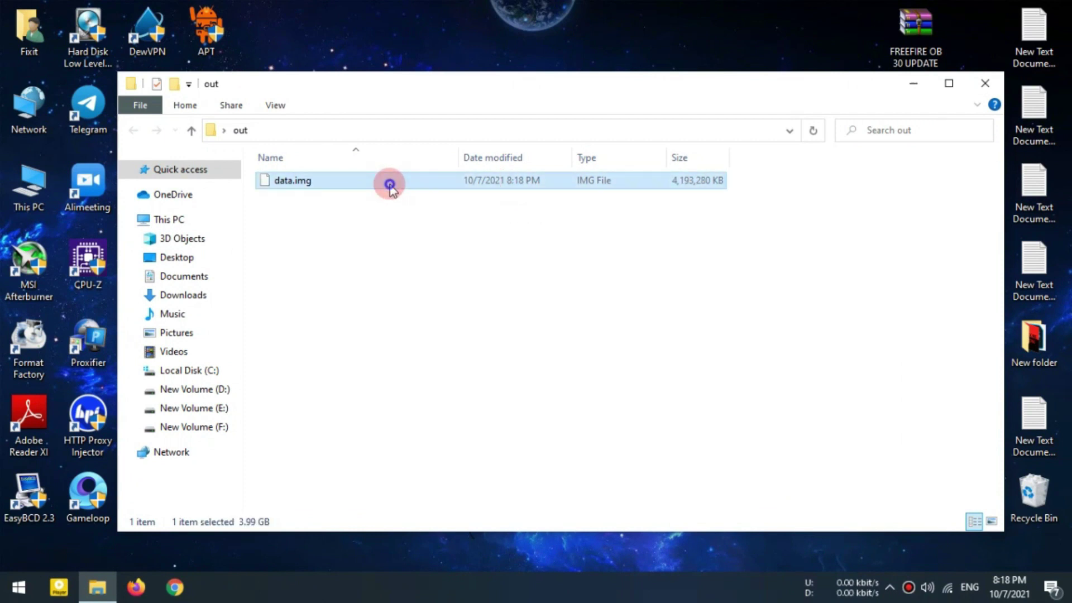
click(441, 454)
drag(403, 95, 400, 167)
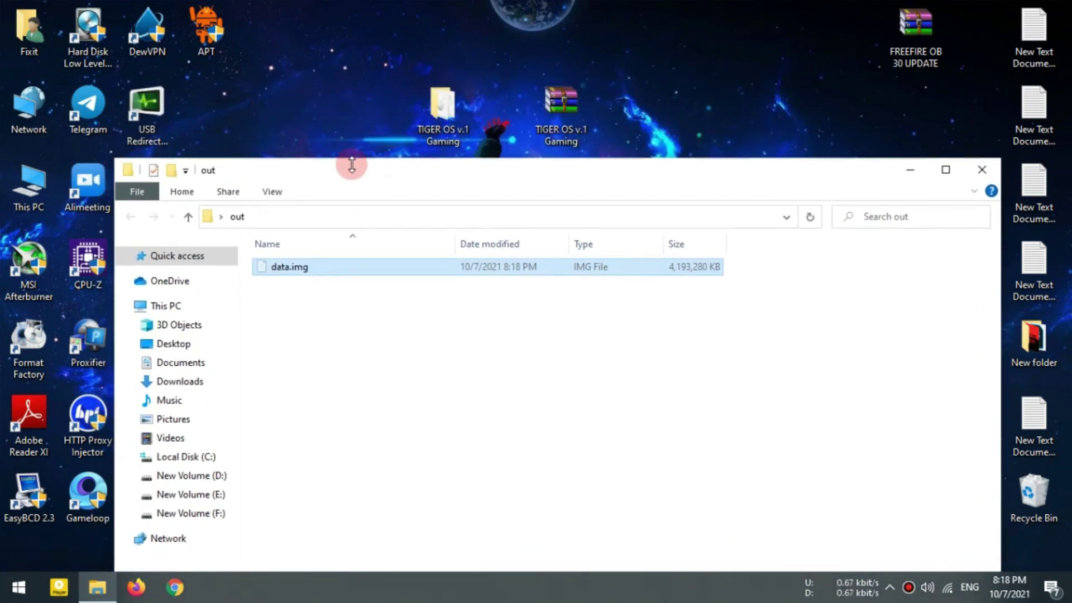
Move data.img into the Android folder on New Volume (E:) and close both folder windows
click(43, 206)
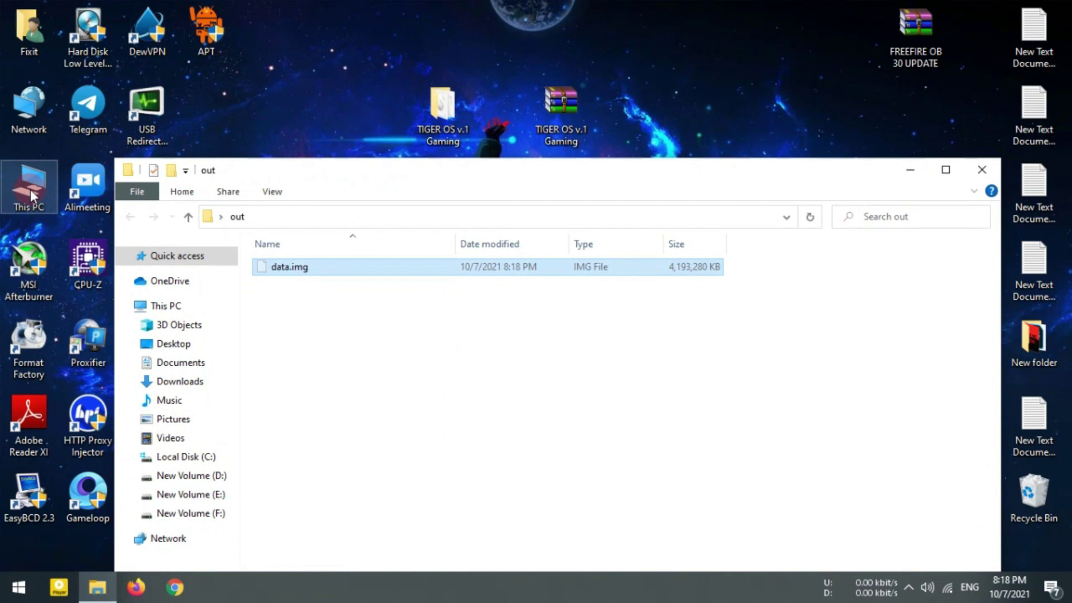
double_click(28, 187)
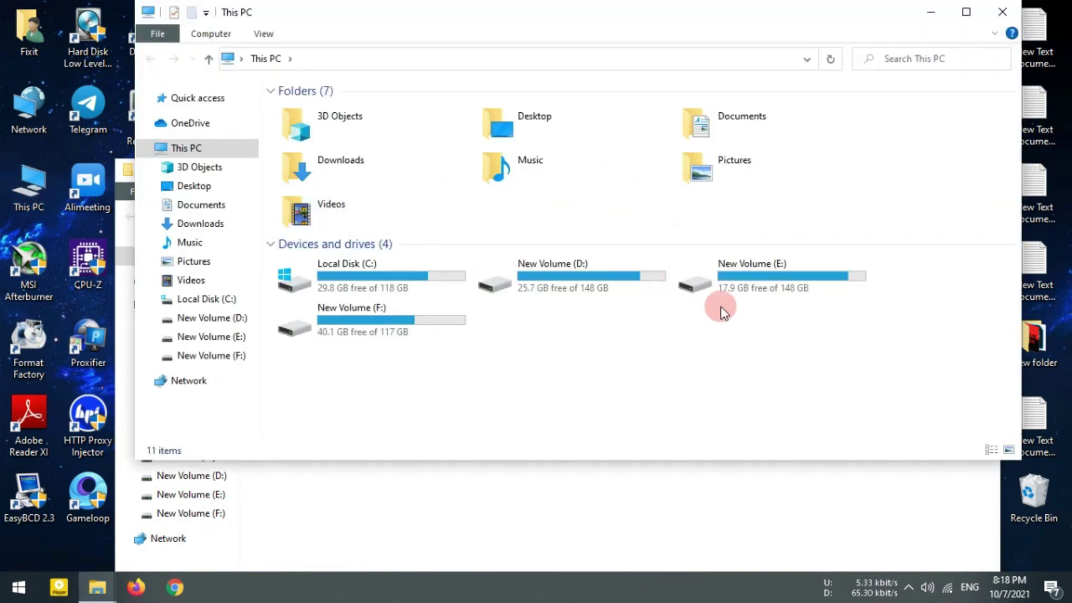
double_click(783, 275)
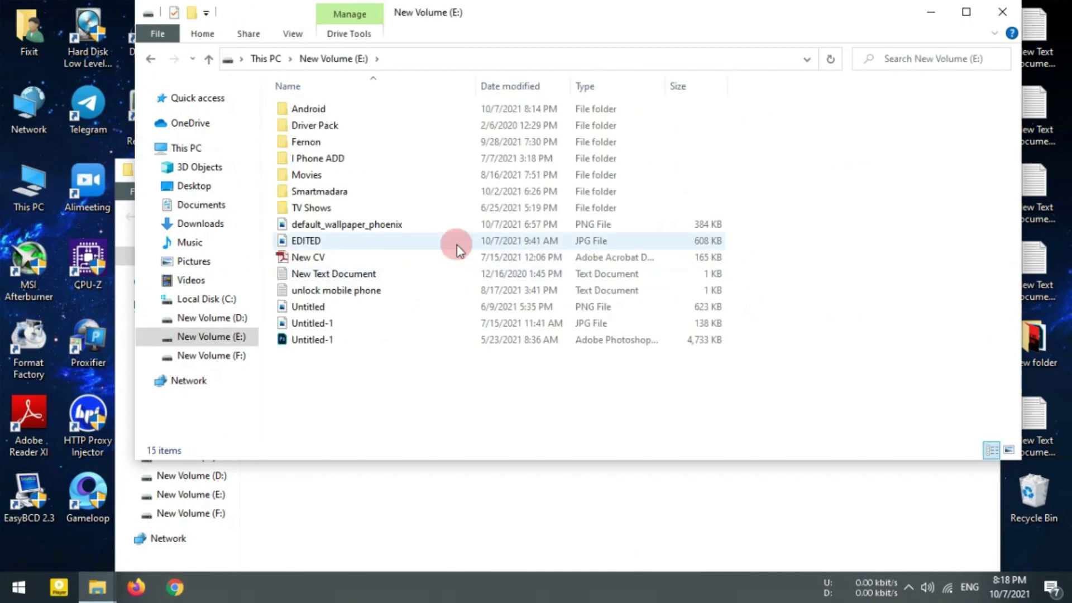
double_click(312, 109)
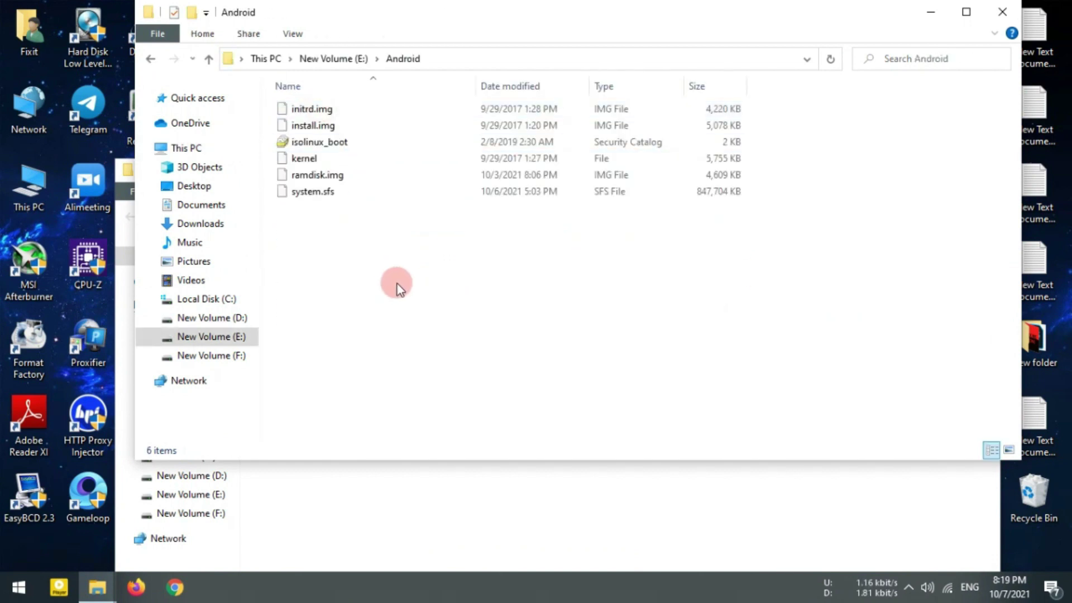
right_click(381, 273)
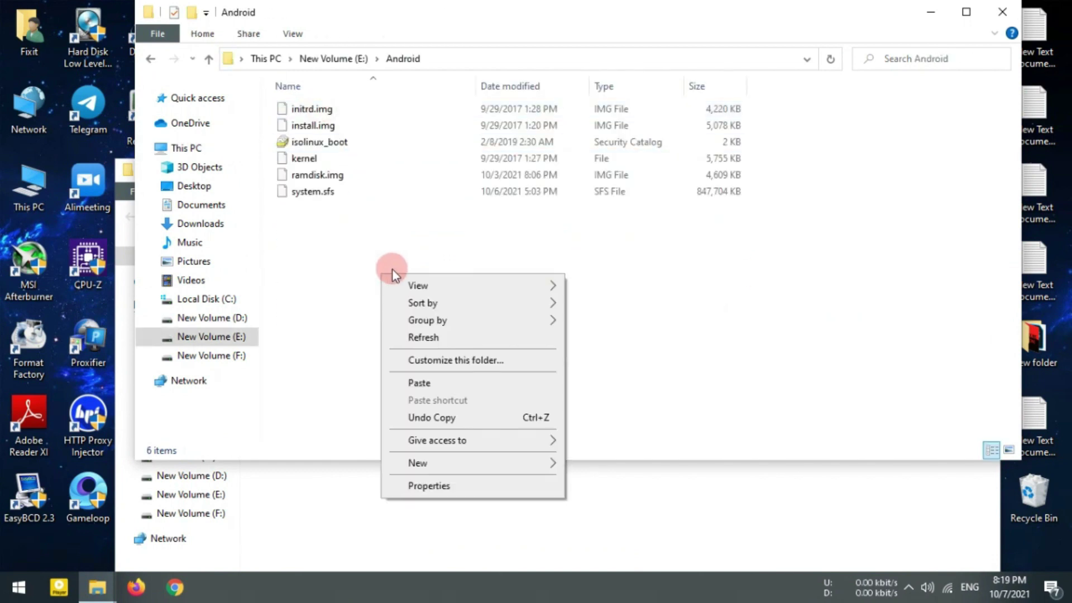
click(423, 384)
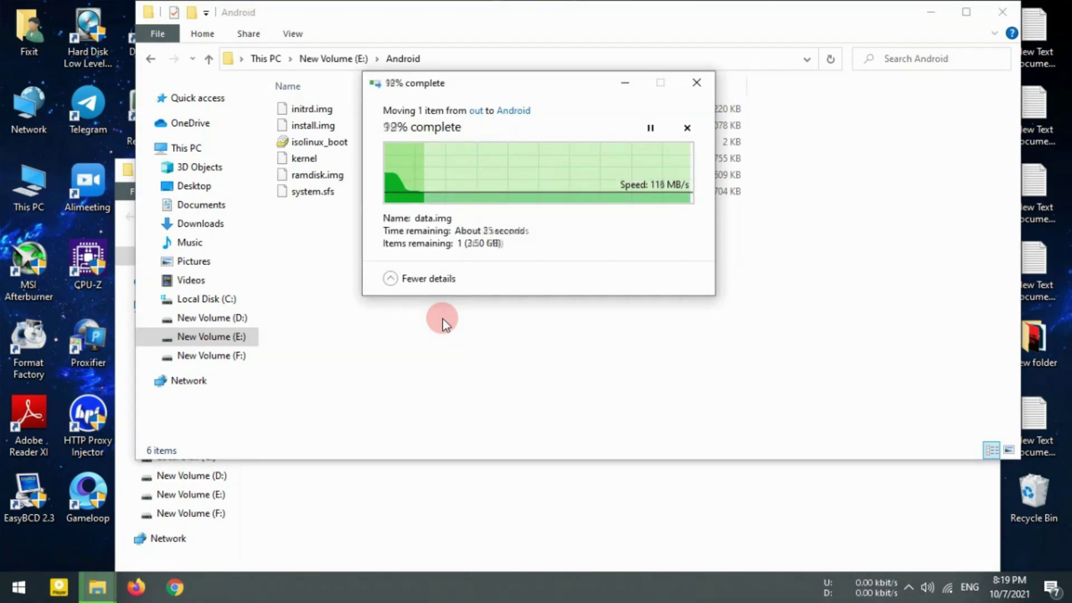
drag(410, 27, 424, 43)
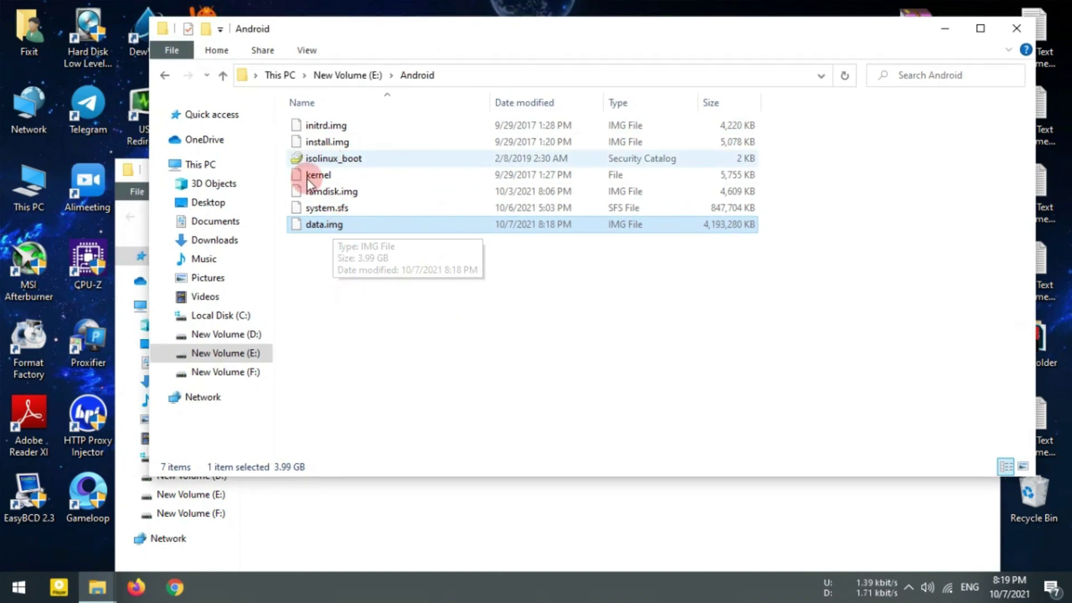
click(1016, 28)
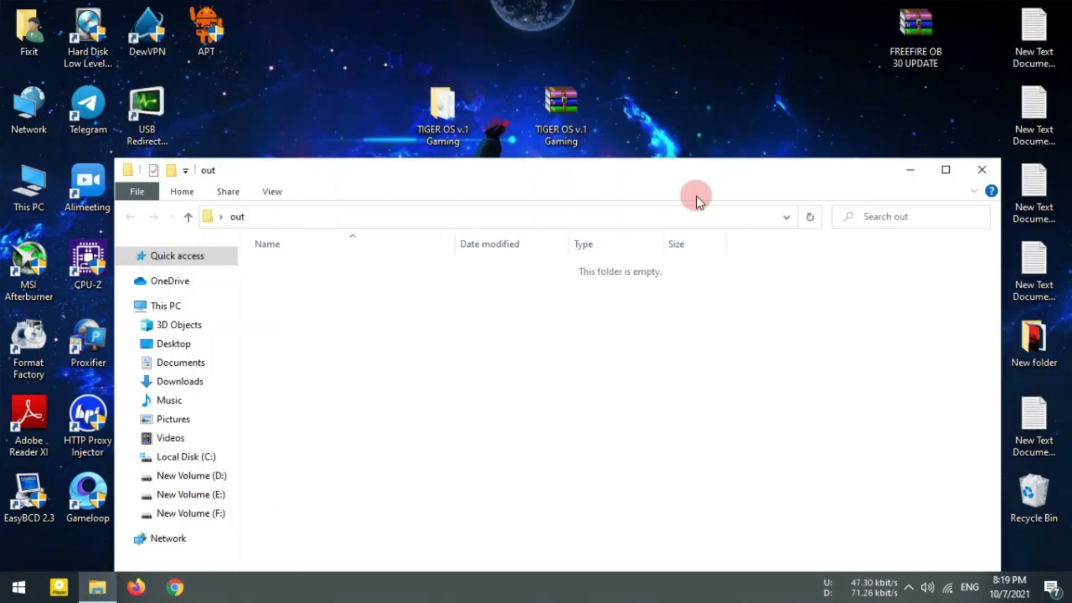
drag(643, 177, 598, 112)
click(940, 108)
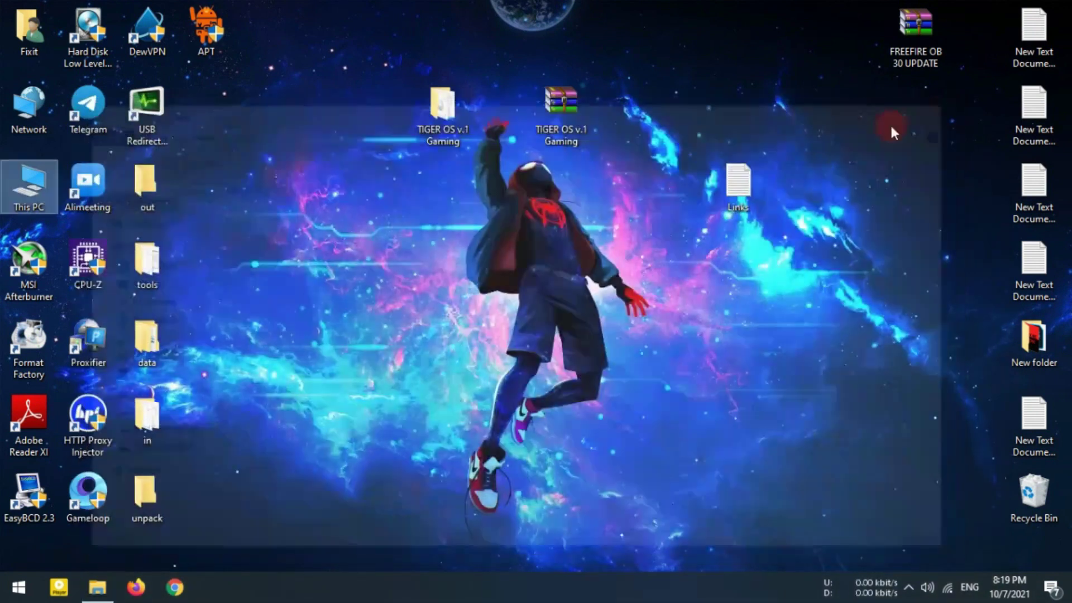
Permanently delete APT and the out, tools, data, in and unpack folders from the desktop
drag(176, 517, 156, 166)
ctrl+click(222, 56)
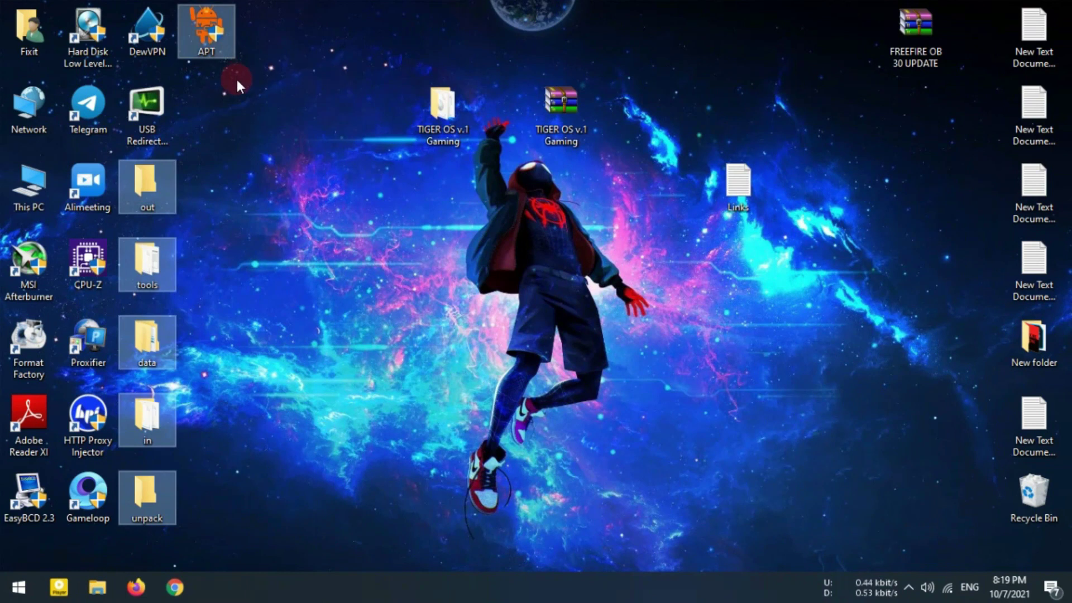
key(shift+Delete)
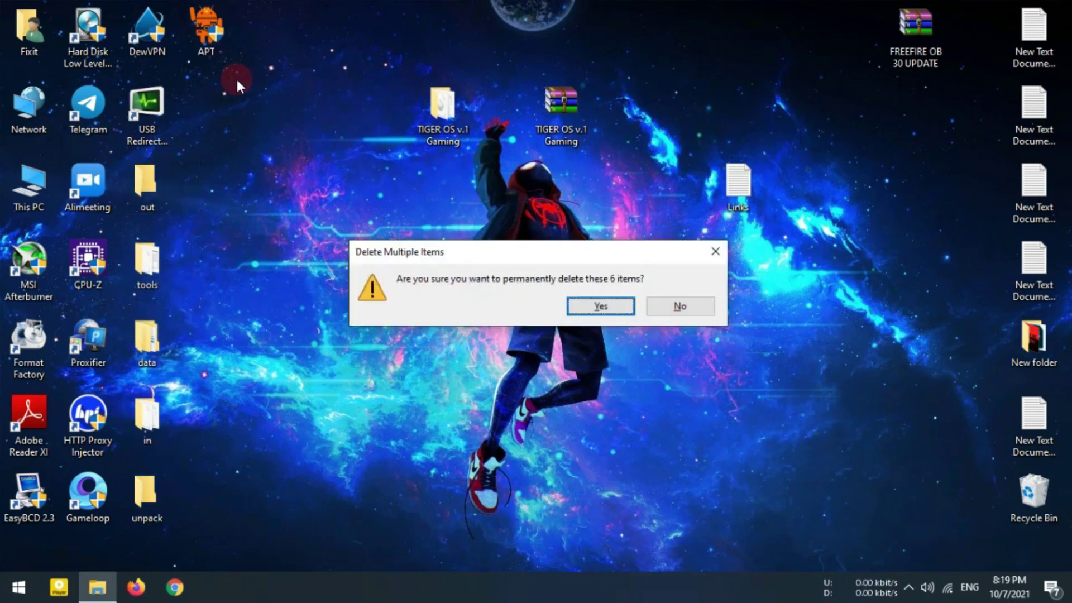
key(Escape)
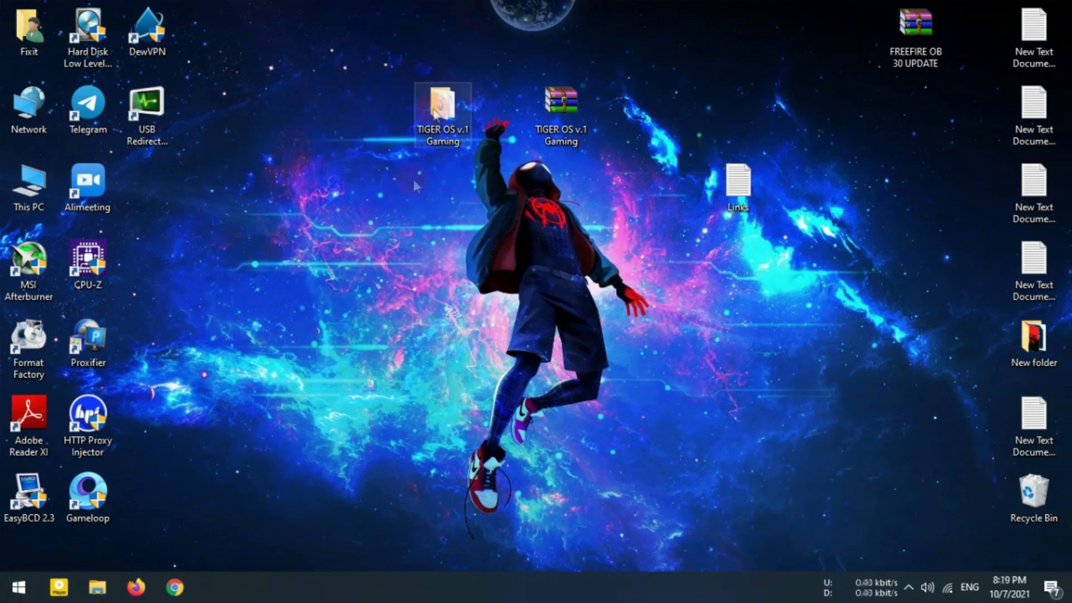
Open the Source folder inside TIGER OS v.1 Gaming on the desktop and select the EasyBCD 2.3 application
double_click(454, 117)
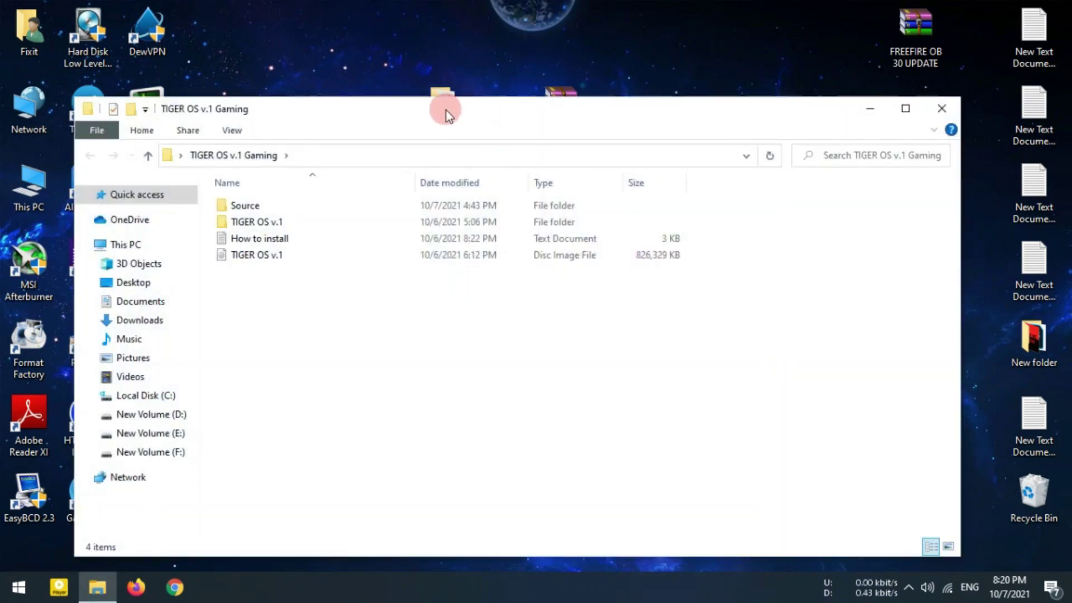
drag(446, 111, 551, 91)
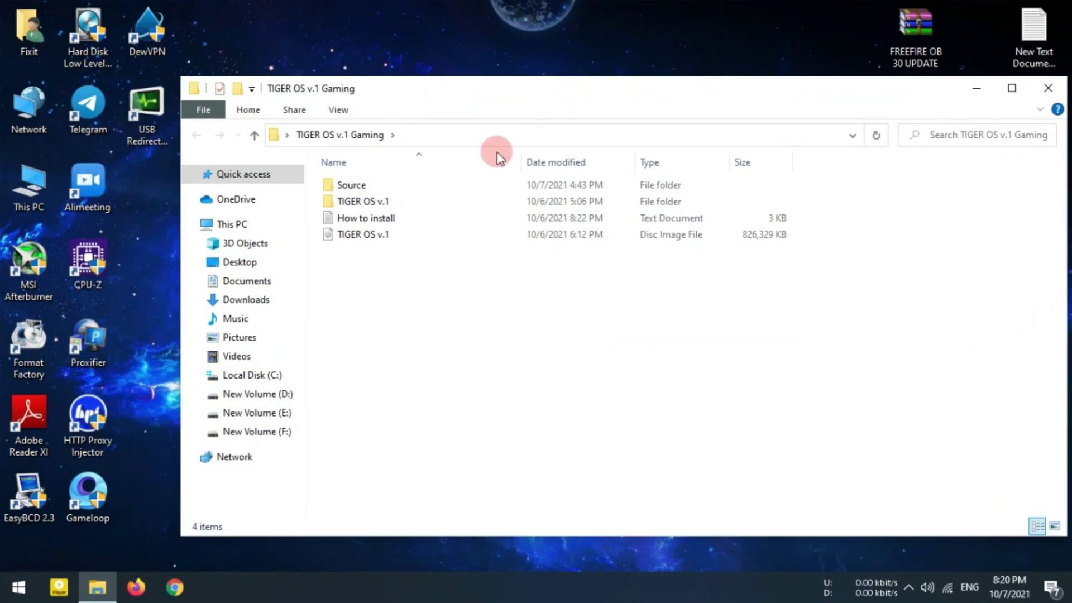
double_click(384, 189)
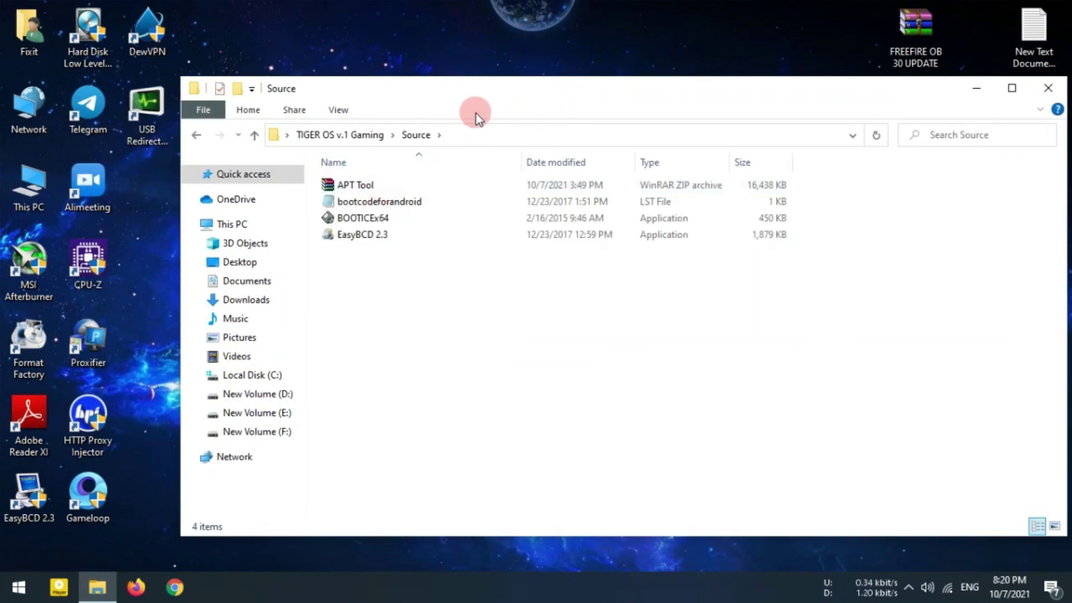
drag(464, 97, 507, 93)
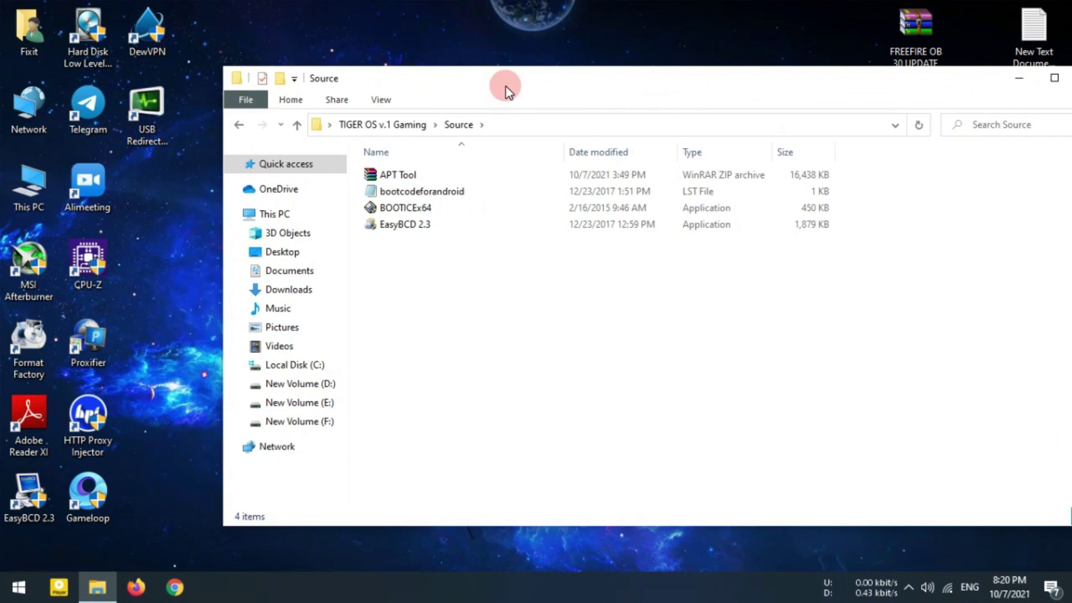
click(420, 227)
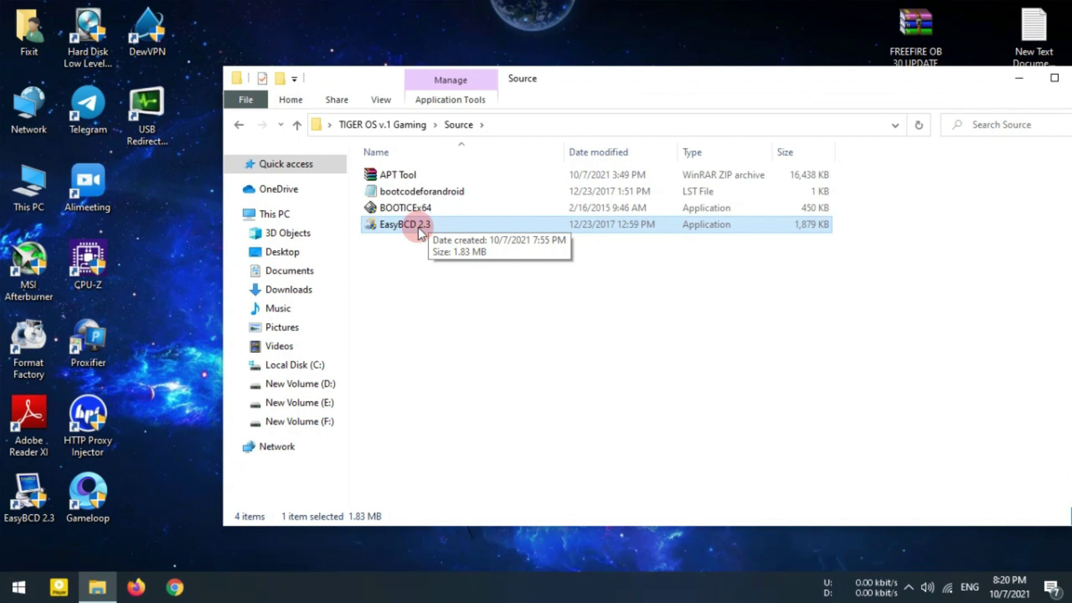
Close the Source folder and launch EasyBCD 2.3 from the desktop
drag(543, 89, 510, 101)
click(938, 105)
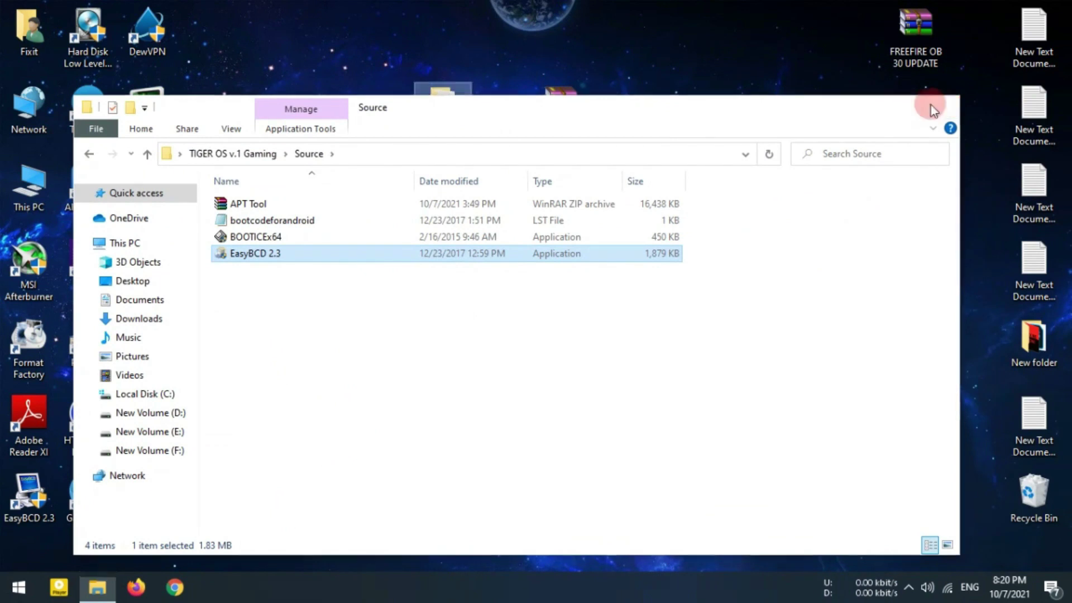
double_click(28, 504)
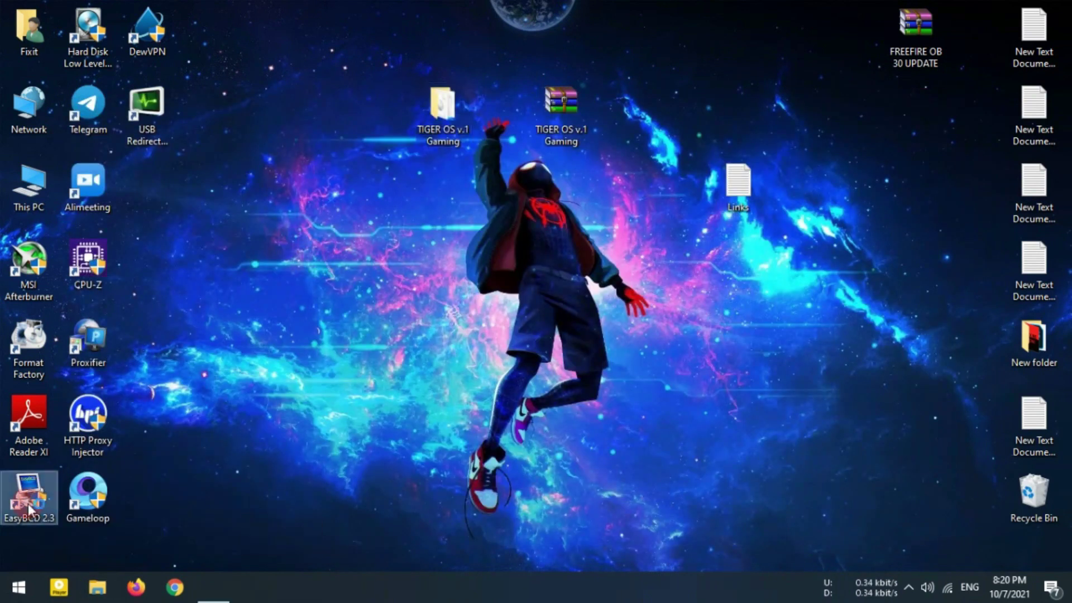
click(475, 404)
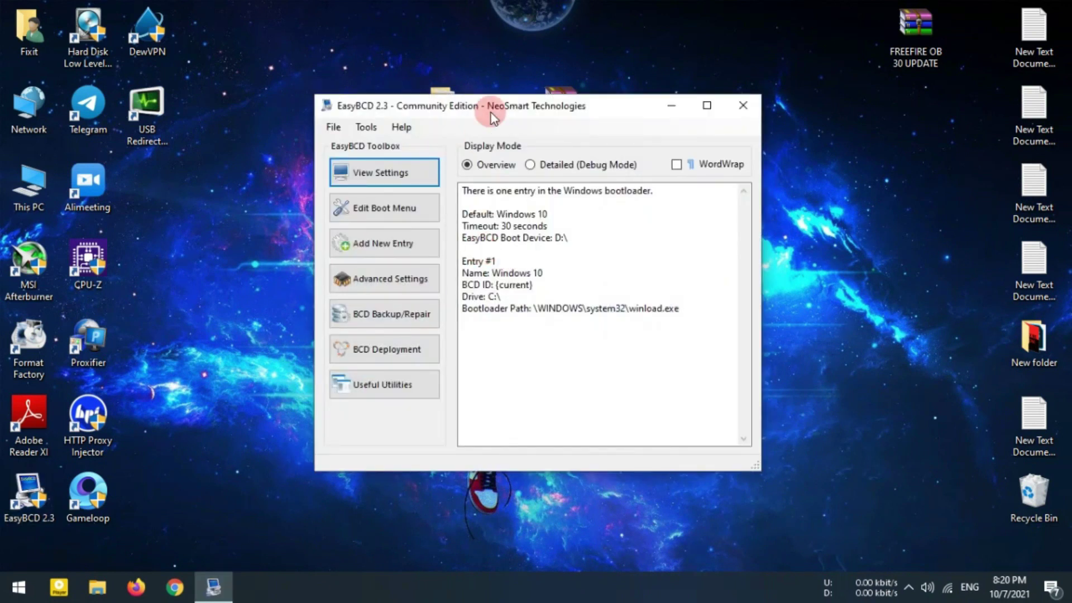
drag(481, 117, 506, 101)
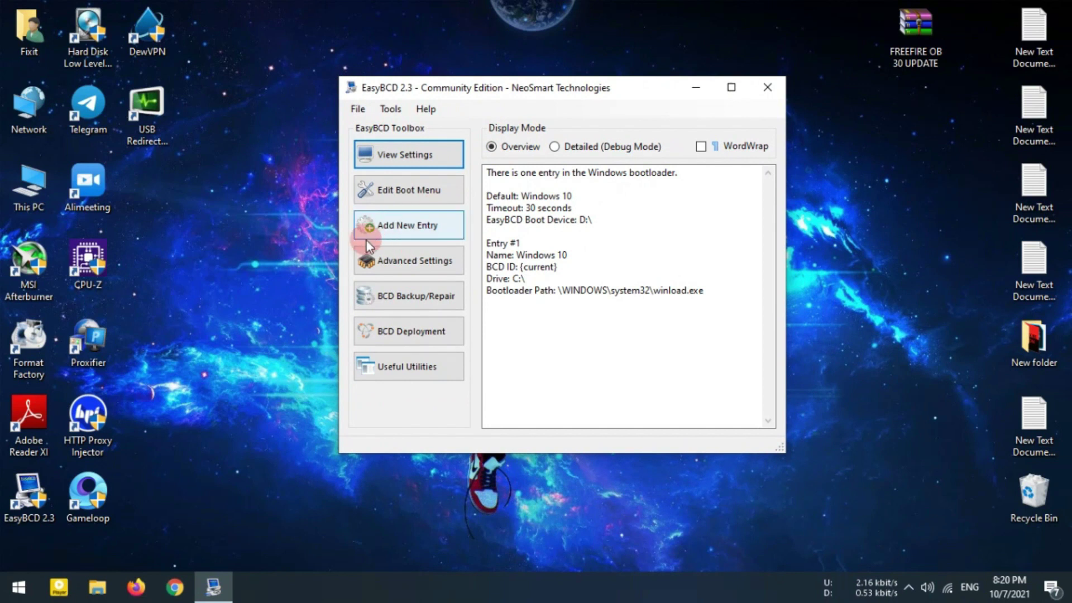
Install the NeoGrub bootloader as a new boot entry in EasyBCD
click(412, 229)
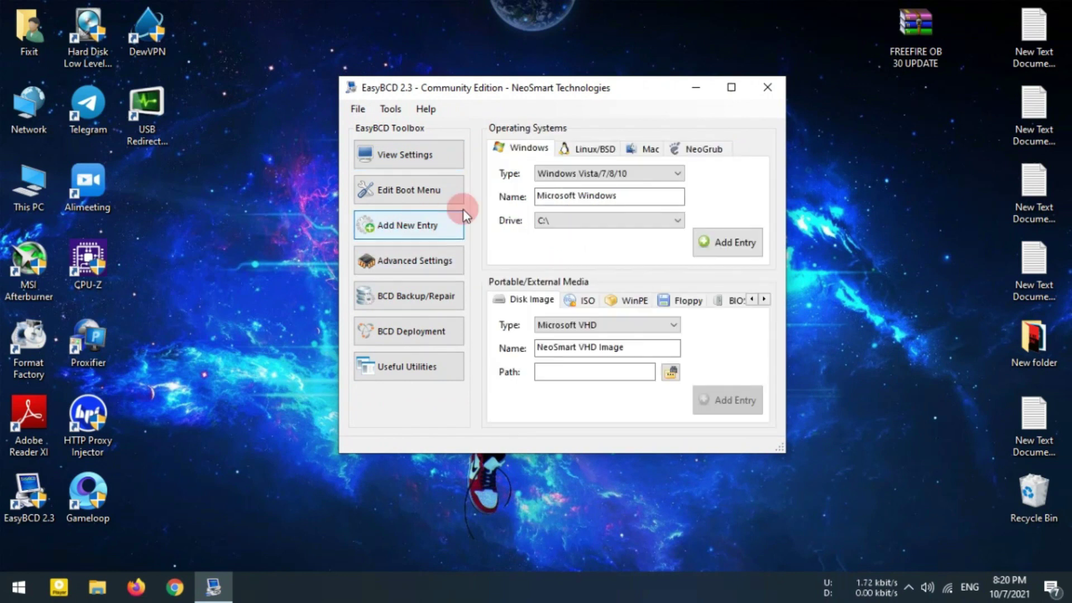
click(706, 151)
drag(583, 93, 304, 71)
click(256, 217)
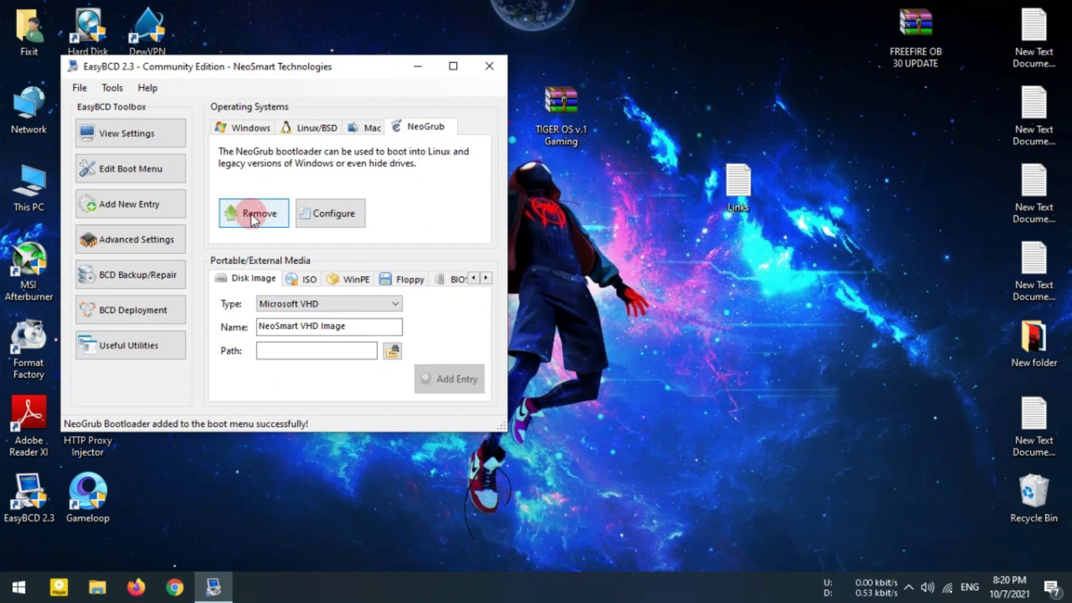
Open the NeoGrub configuration file for editing and place it apart from the EasyBCD window
click(338, 222)
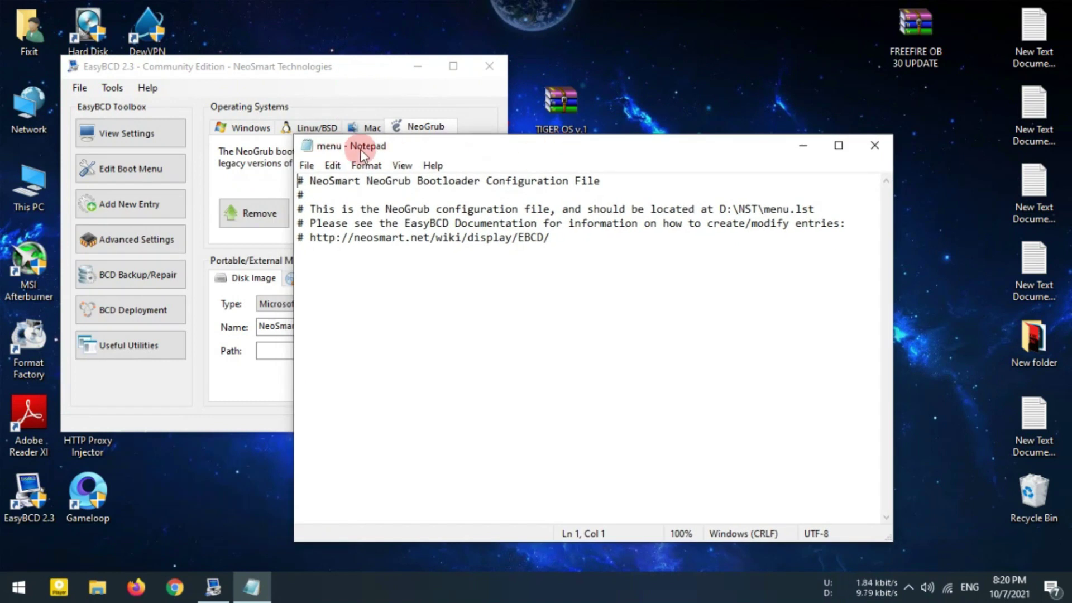
drag(471, 147, 468, 237)
drag(324, 66, 202, 85)
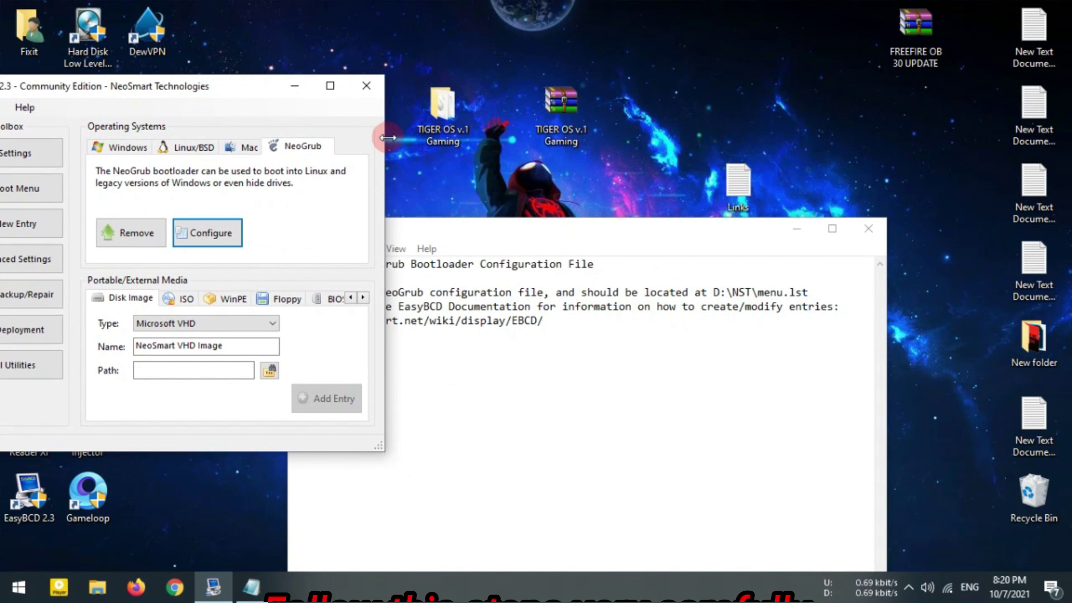
Open the Source folder inside TIGER OS v.1 Gaming beside the menu file and select bootcodeforandroid
double_click(451, 112)
drag(488, 115, 837, 81)
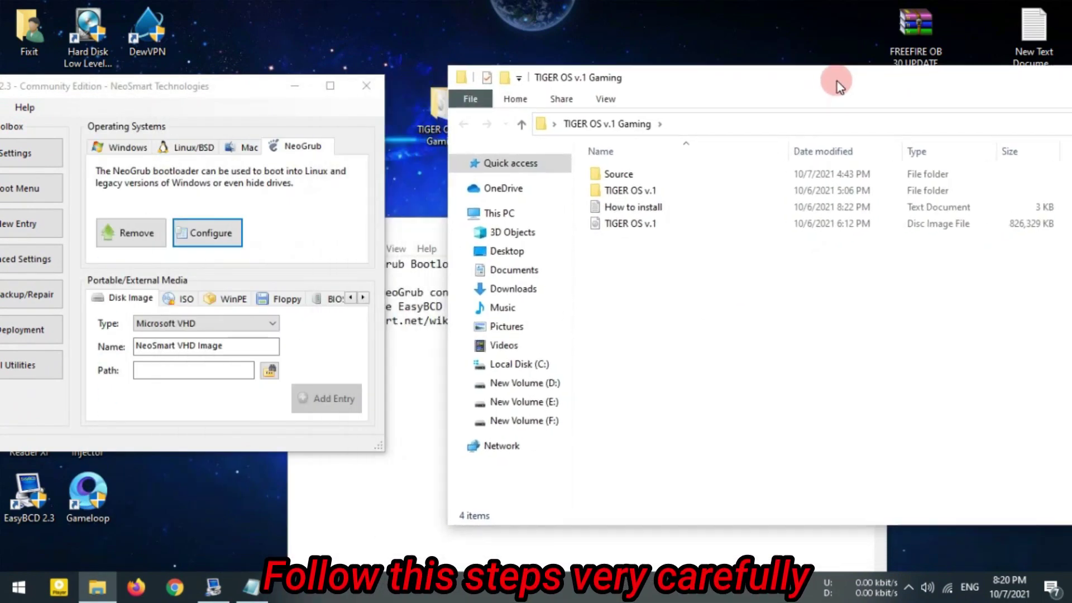
double_click(628, 176)
click(694, 246)
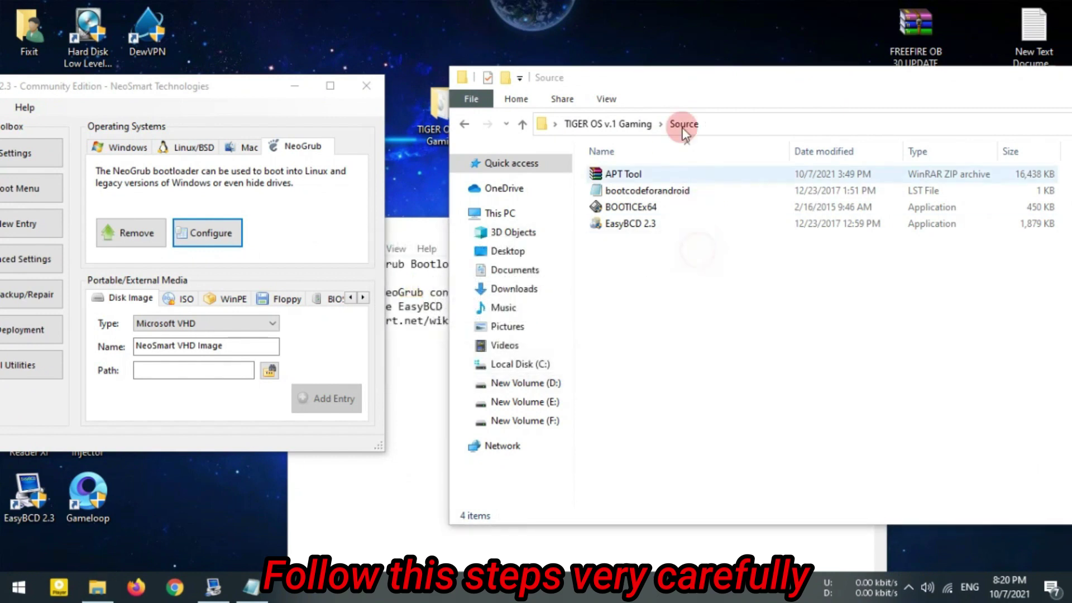
drag(664, 82, 811, 70)
click(547, 229)
drag(547, 229, 300, 156)
click(797, 184)
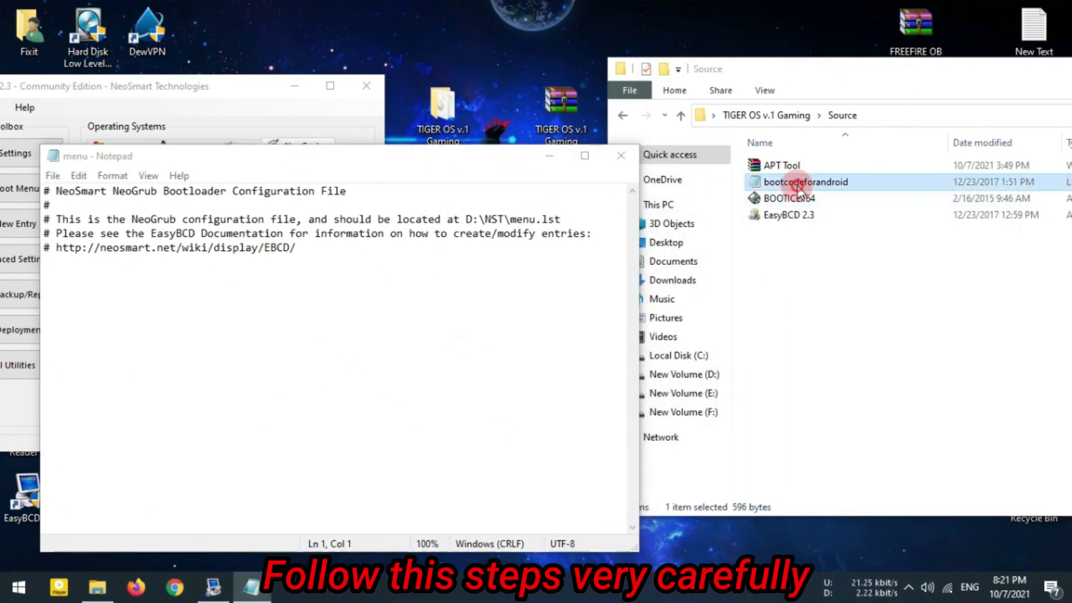
Open bootcodeforandroid with Notepad and copy its entire boot code
right_click(770, 185)
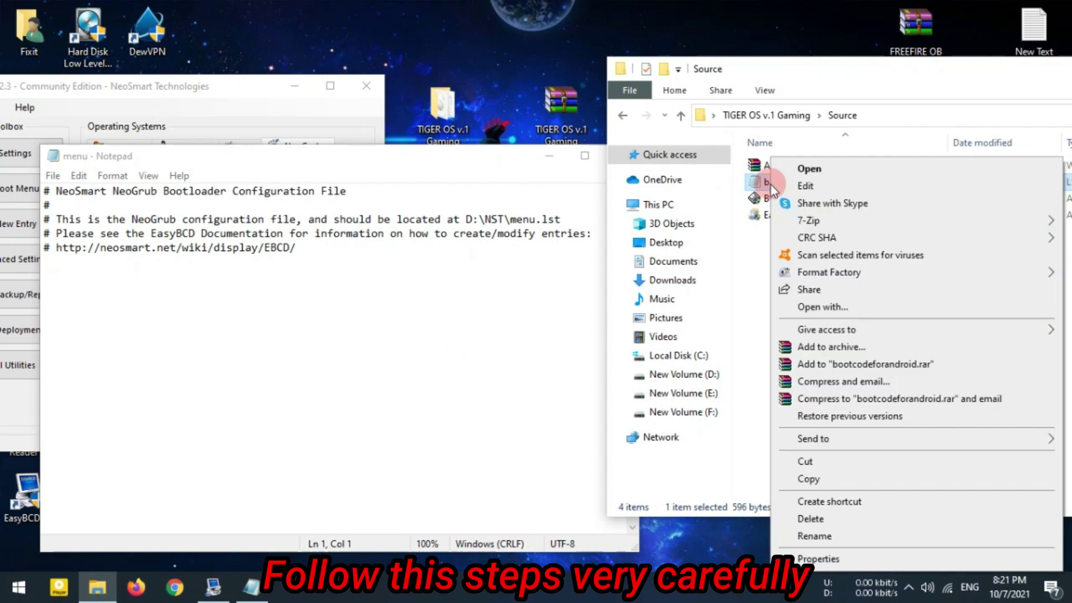
click(824, 310)
click(480, 235)
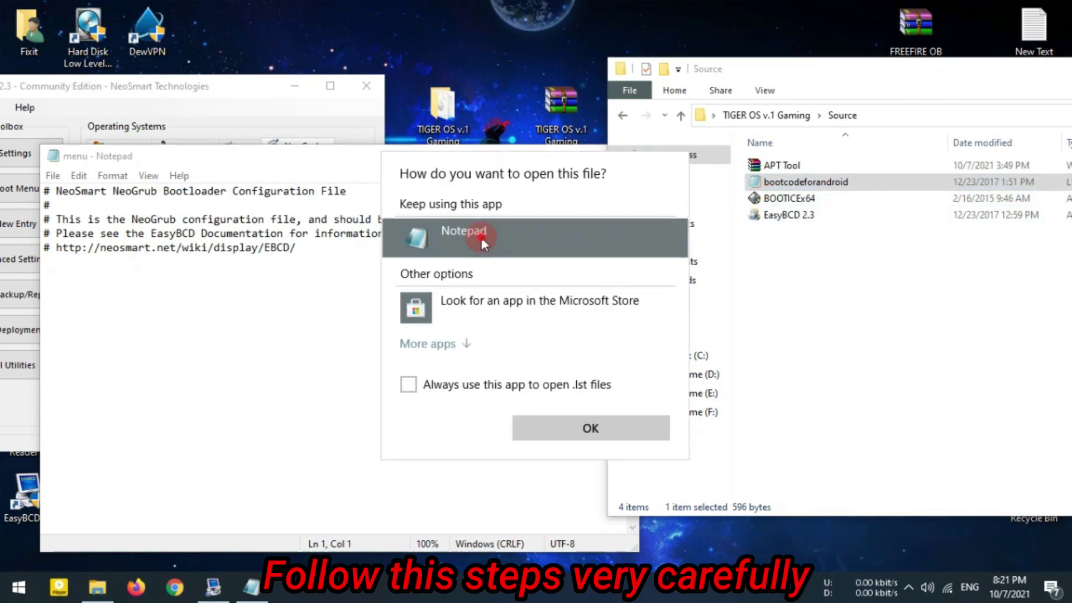
click(617, 425)
drag(363, 115, 804, 107)
drag(545, 389, 451, 139)
right_click(511, 142)
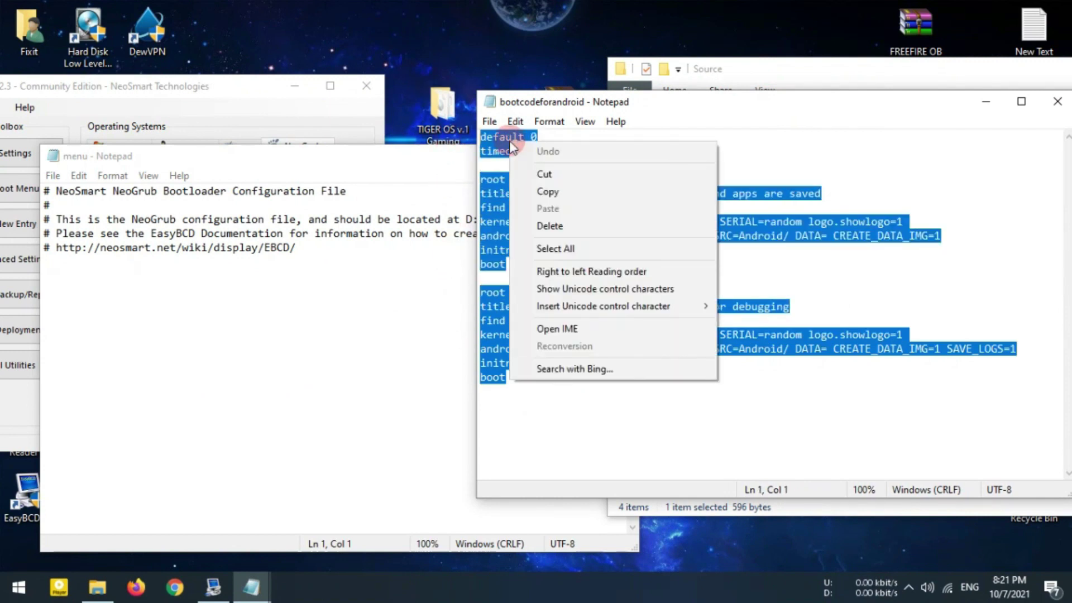
click(542, 192)
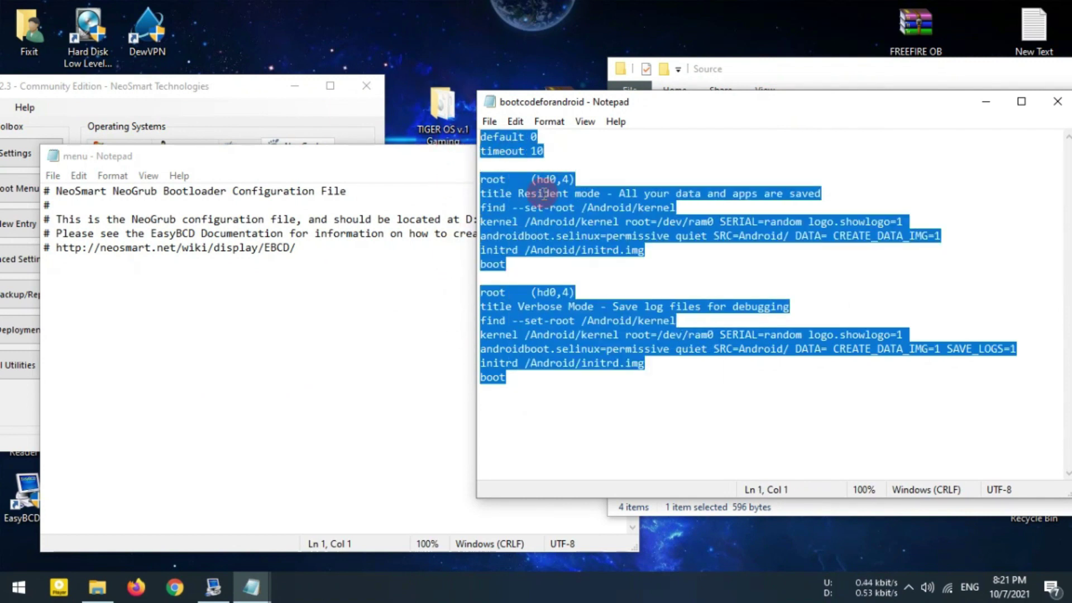
Replace all the text in the NeoGrub menu file with the copied boot code
click(321, 157)
drag(307, 274, 50, 204)
drag(106, 176, 17, 147)
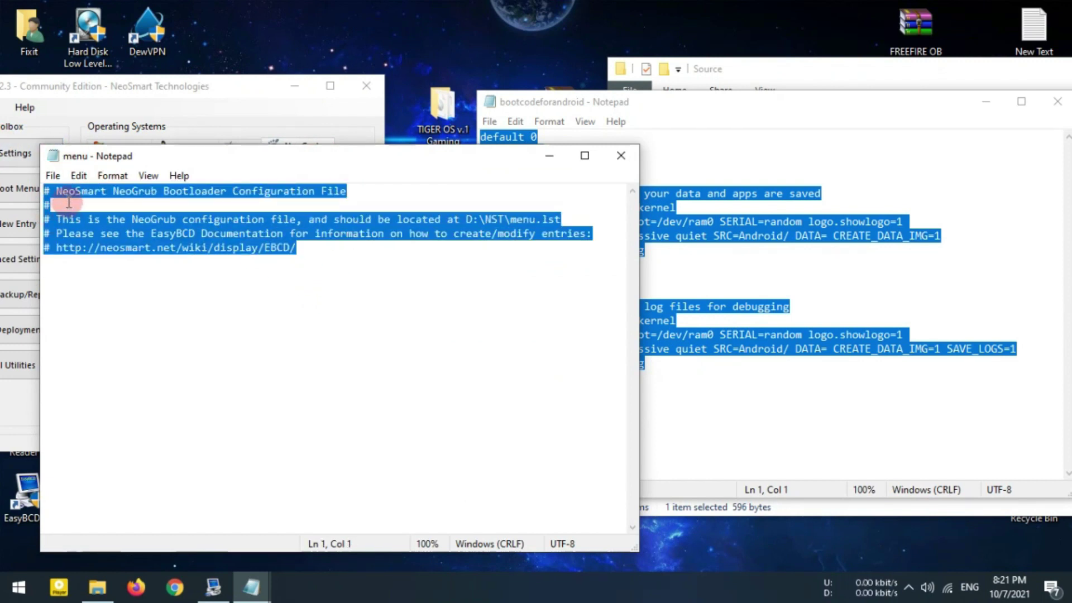
right_click(82, 196)
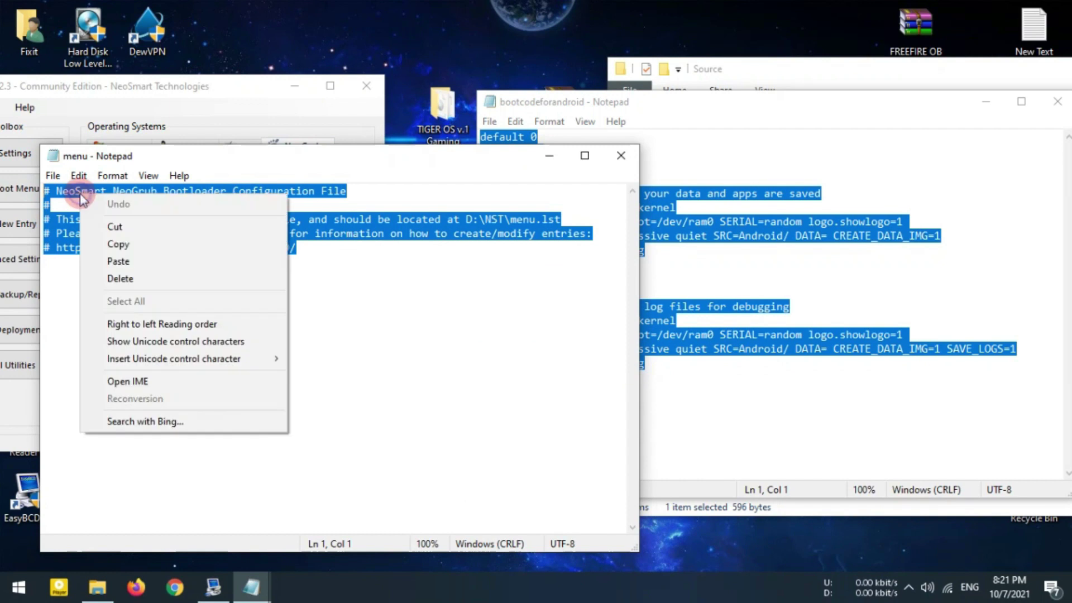
click(111, 258)
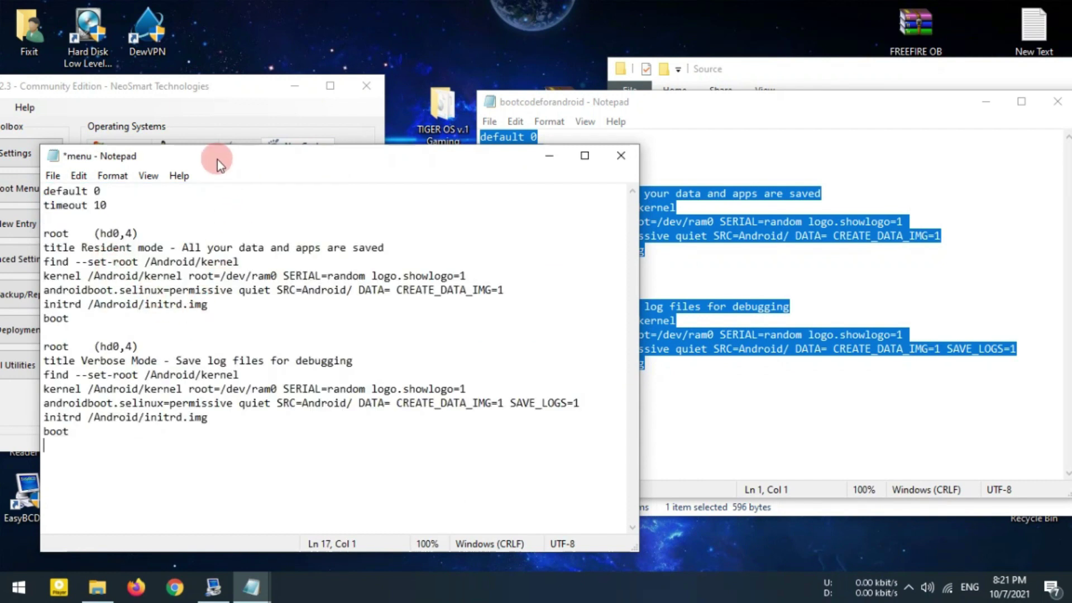
Close the bootcodeforandroid file and keep the menu file open beside the Source folder
drag(206, 157, 250, 116)
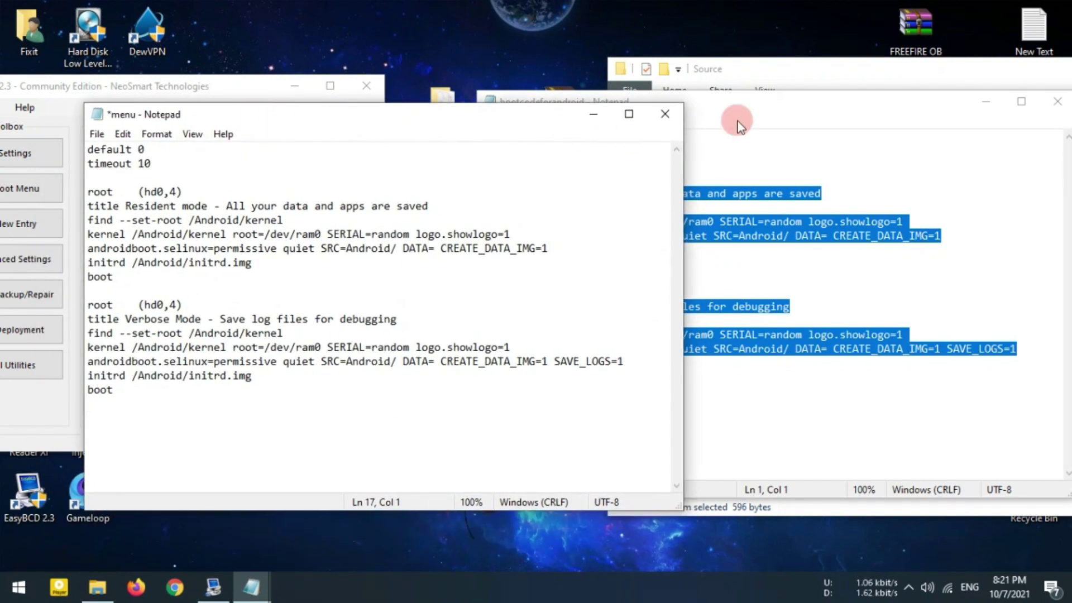
drag(798, 109, 641, 95)
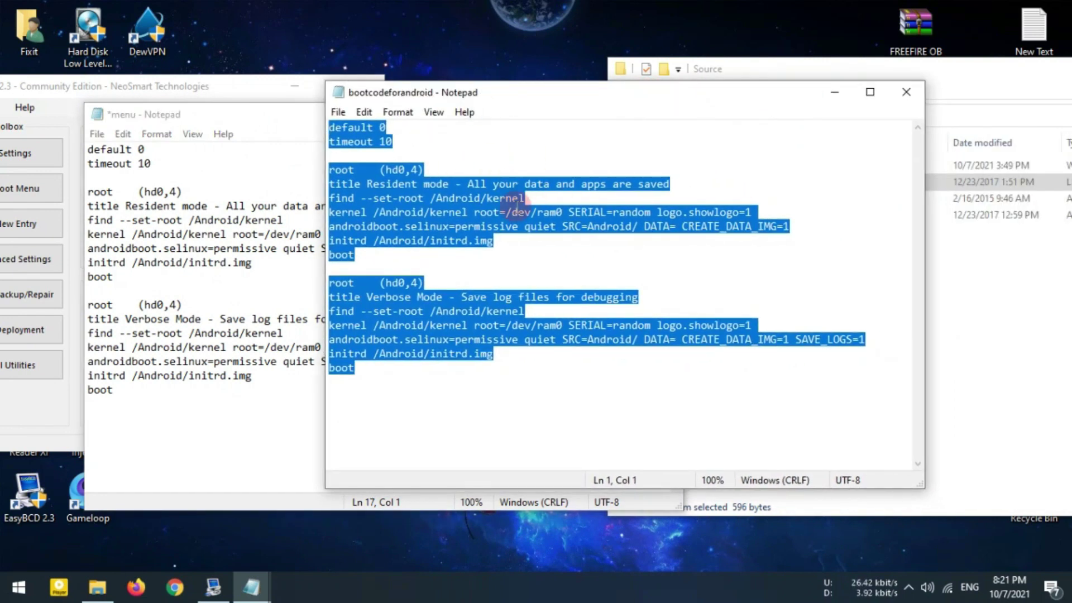
click(910, 95)
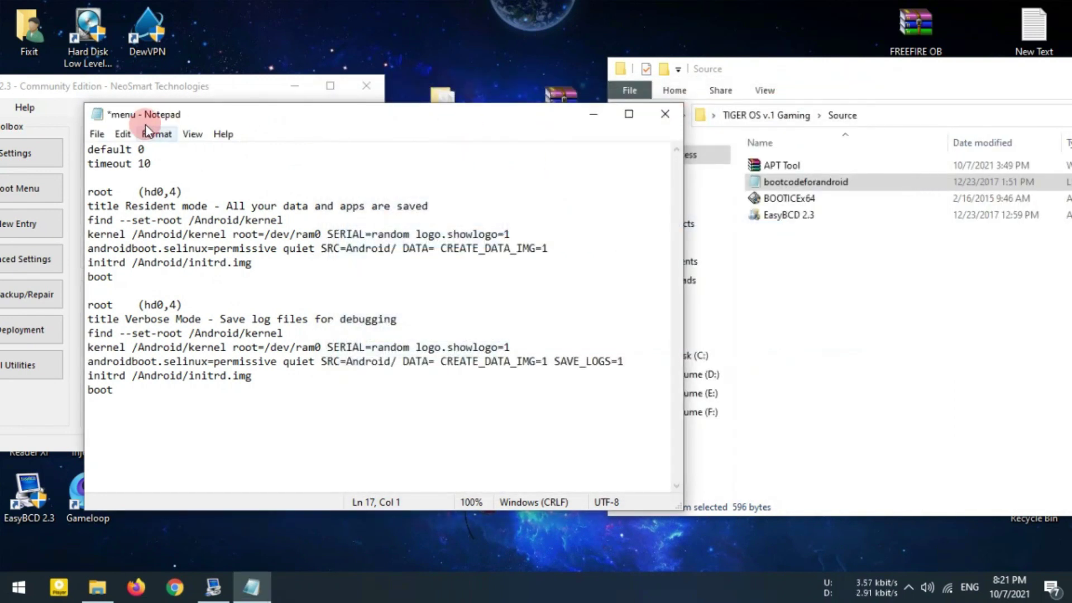
drag(220, 115, 276, 281)
click(243, 248)
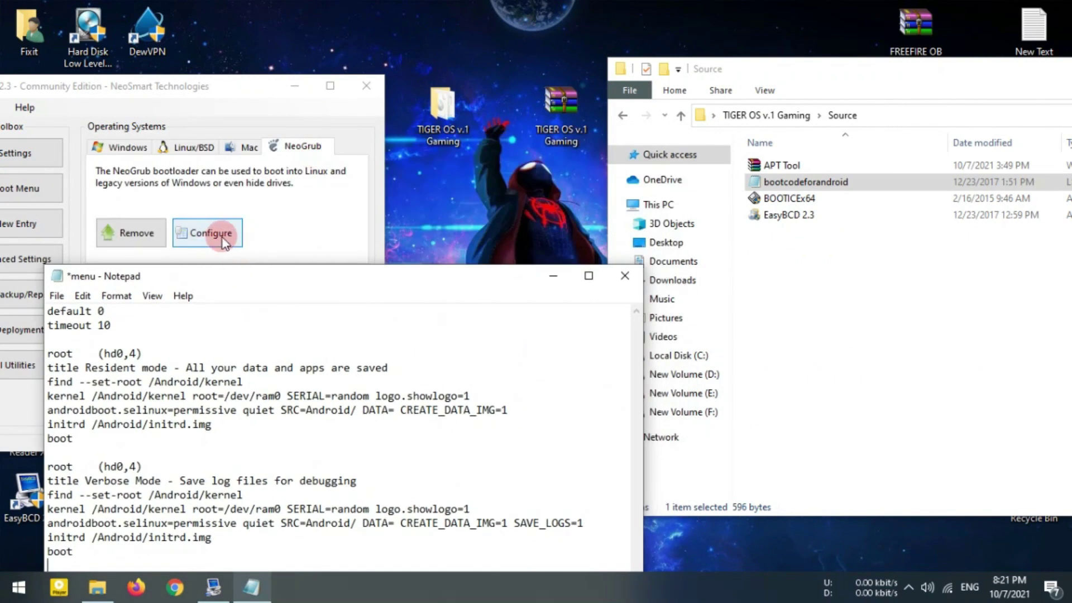
drag(260, 277, 222, 187)
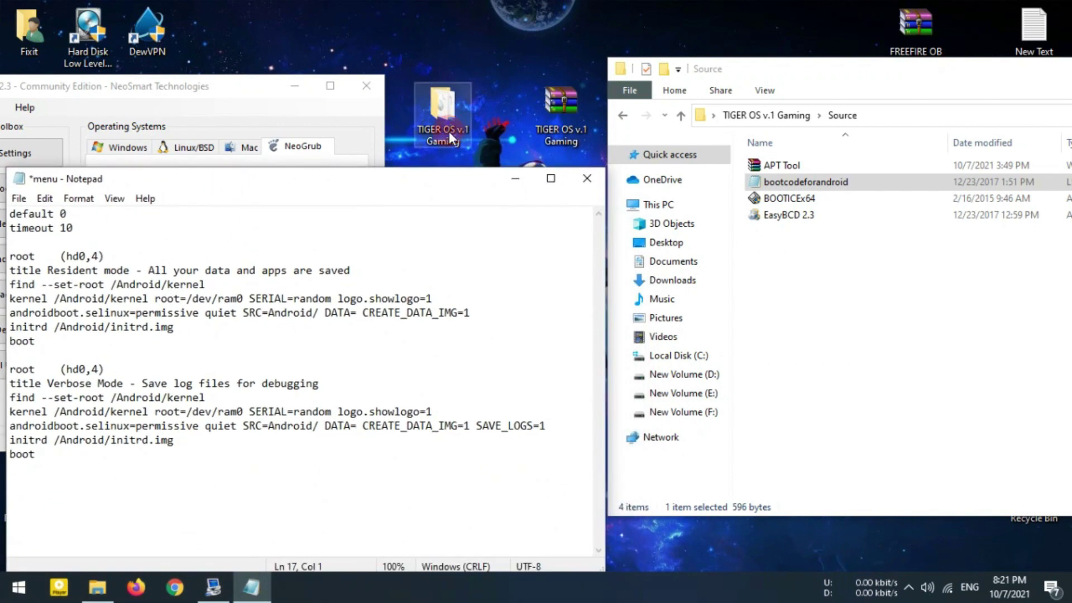
Launch BOOTICEx64 from the Source folder and allow it to make changes to the device
drag(818, 75, 743, 58)
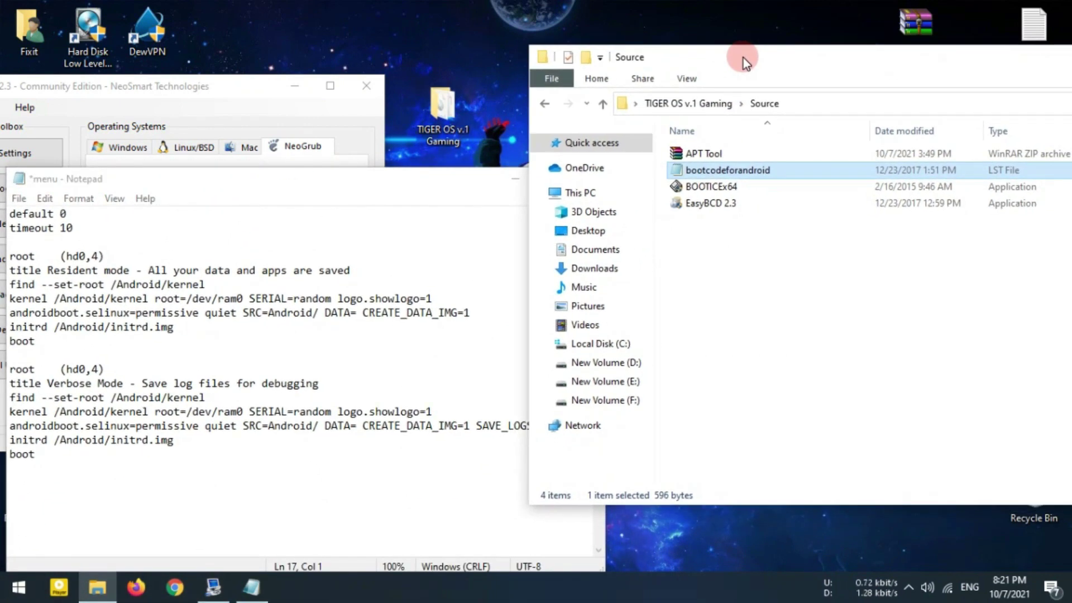
mouse_move(726, 192)
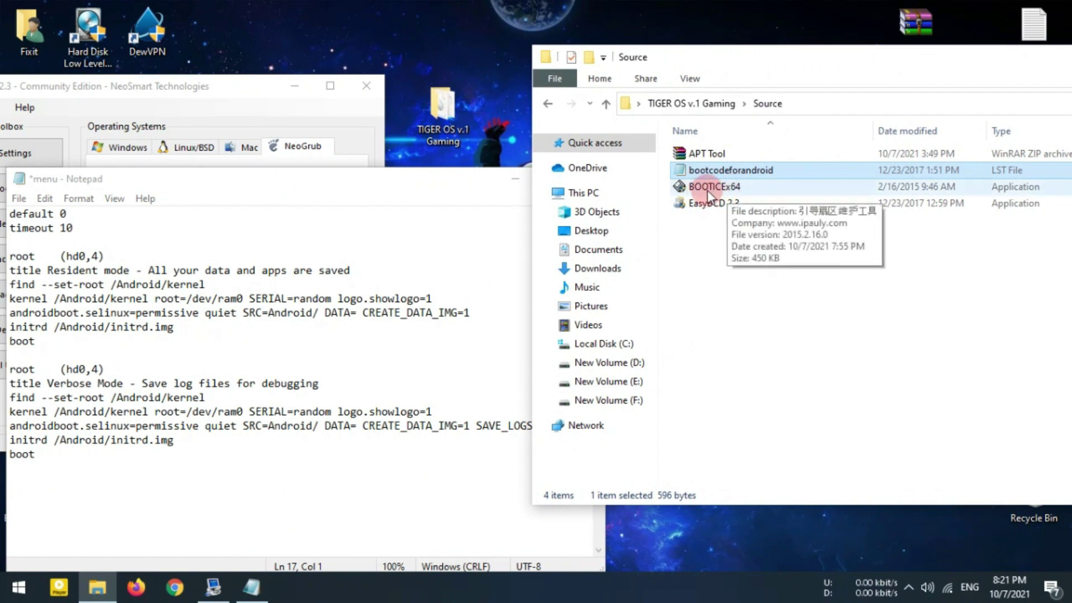
click(712, 189)
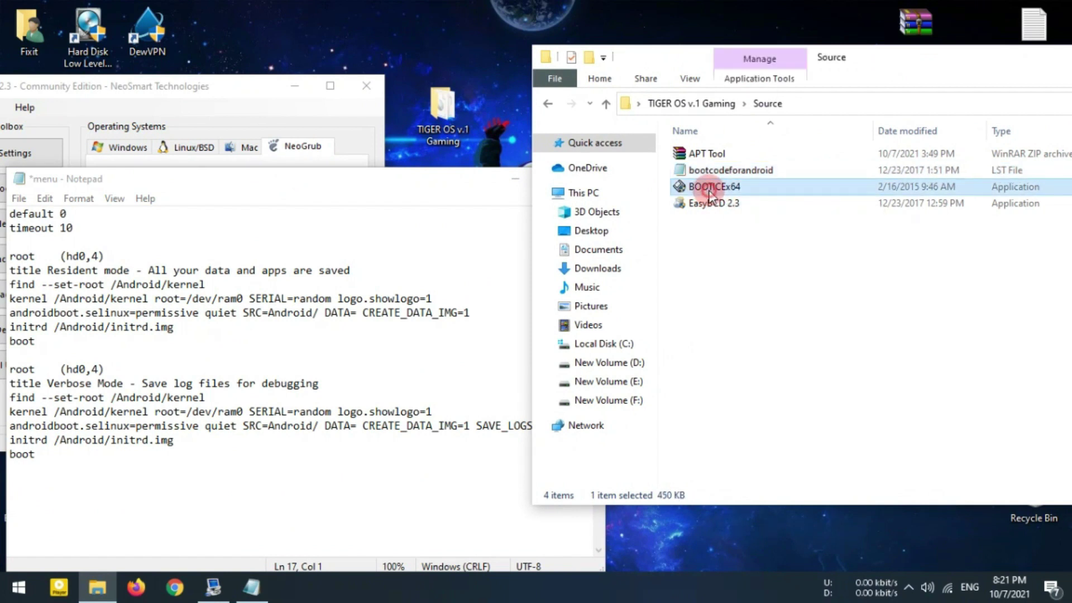
double_click(736, 189)
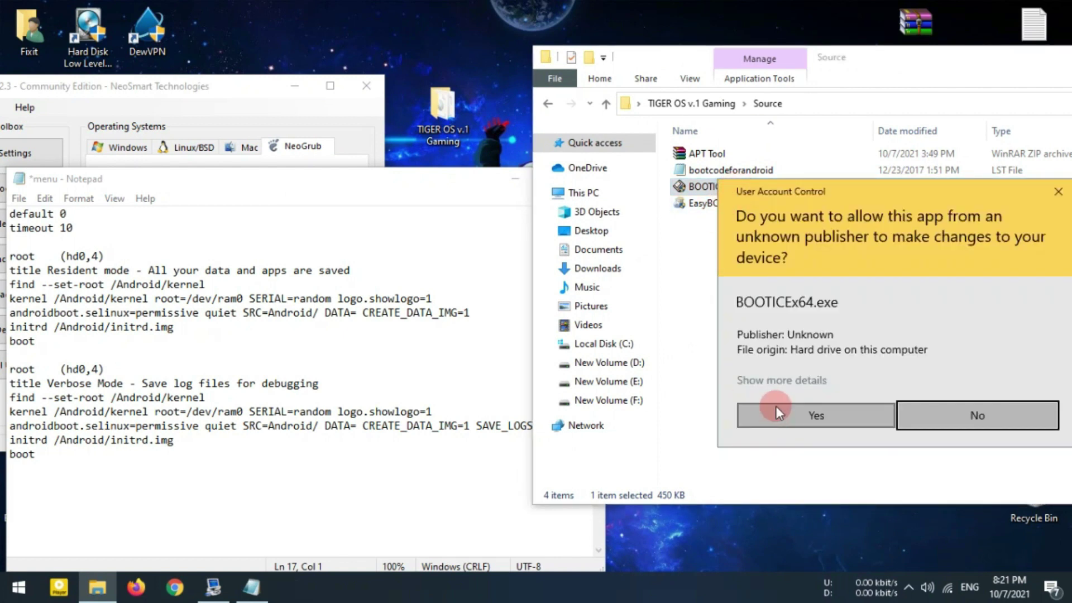
click(777, 413)
Open BOOTICE's Partition Management for the HD1 disk and arrange it next to the menu file
drag(504, 181, 710, 63)
click(773, 228)
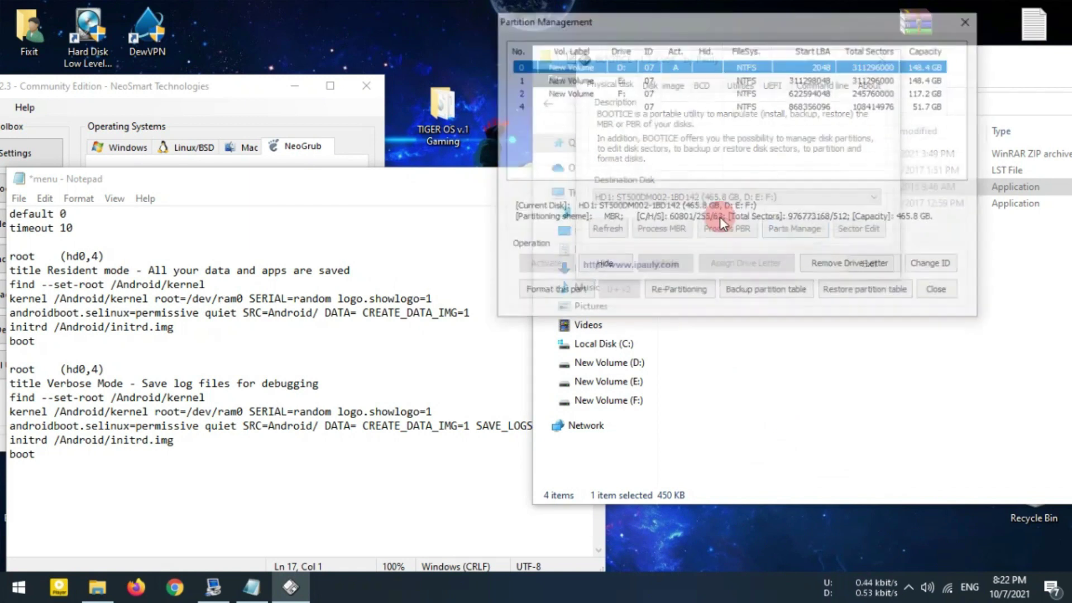
drag(641, 26, 628, 80)
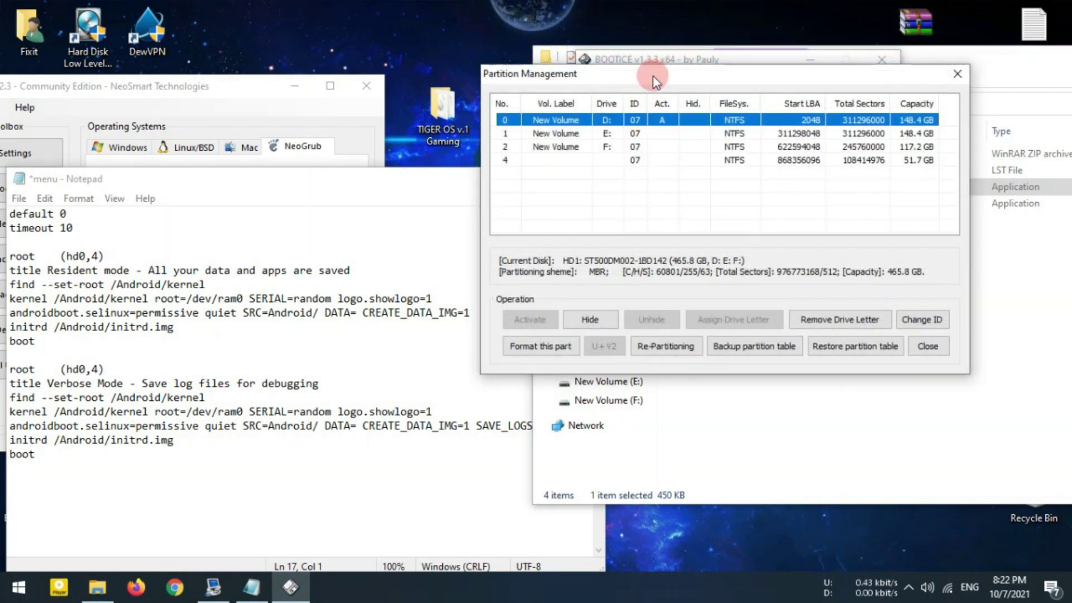
drag(654, 81, 670, 82)
click(183, 116)
drag(132, 89, 353, 307)
drag(153, 183, 177, 245)
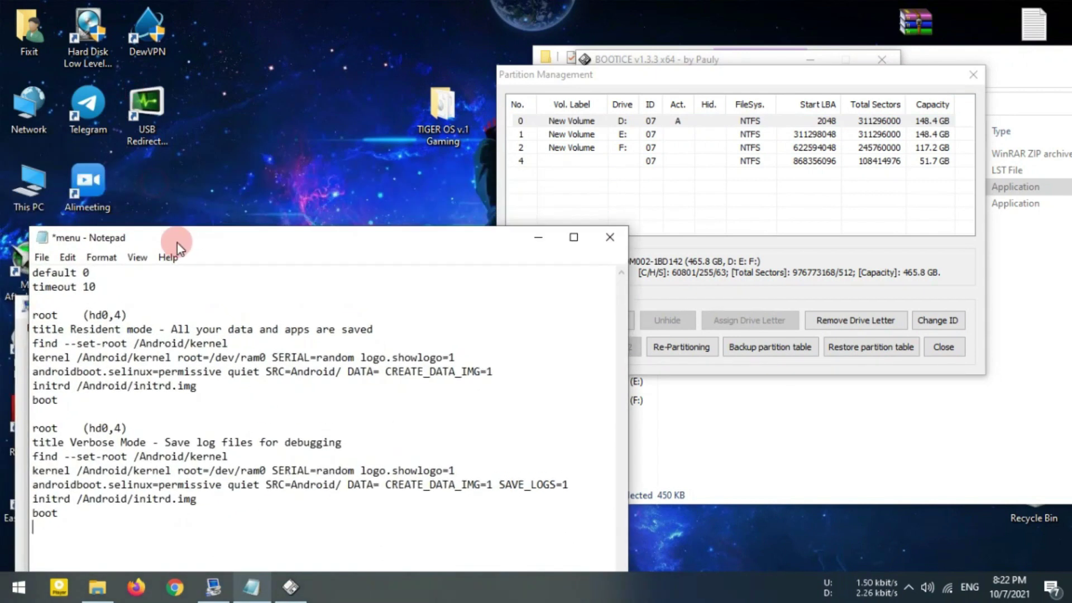
Check New Volume (E:) in This PC and find the E: partition's number in the Partition Management list
double_click(28, 187)
click(668, 277)
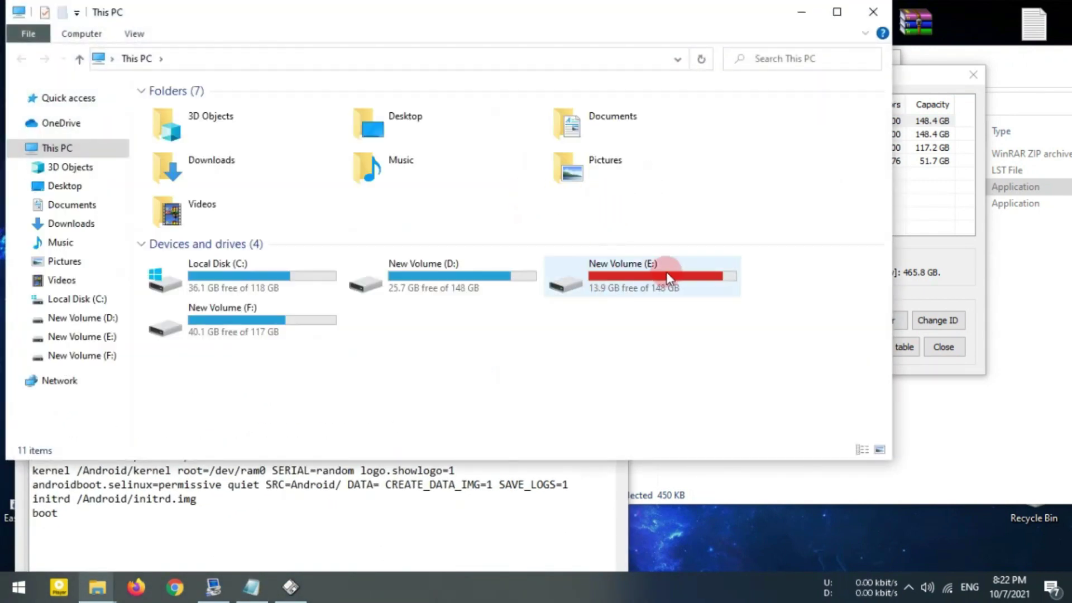
click(668, 277)
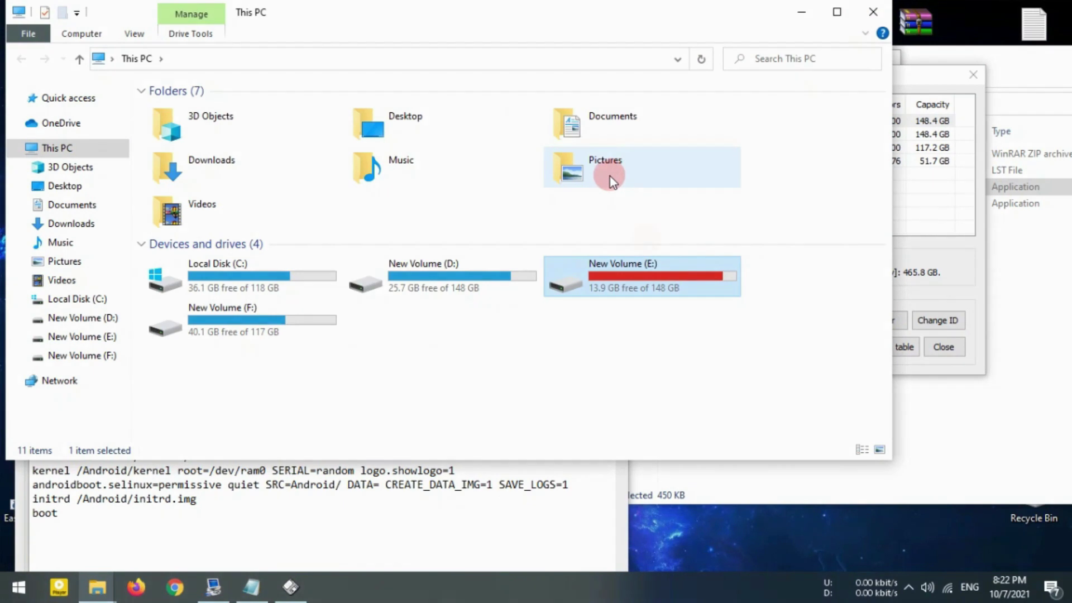
double_click(639, 275)
click(179, 108)
click(21, 59)
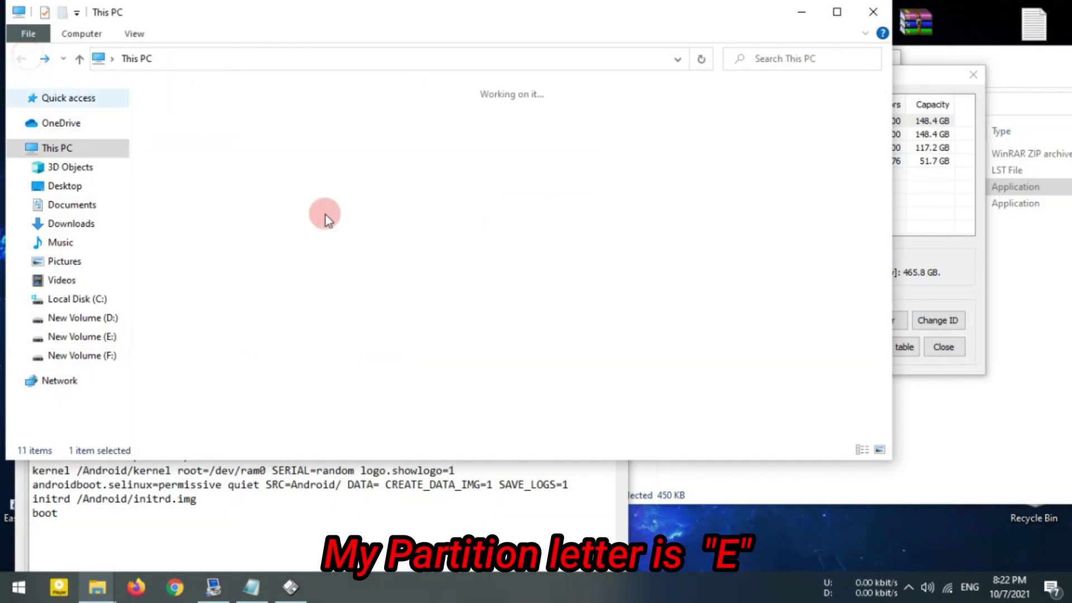
click(873, 12)
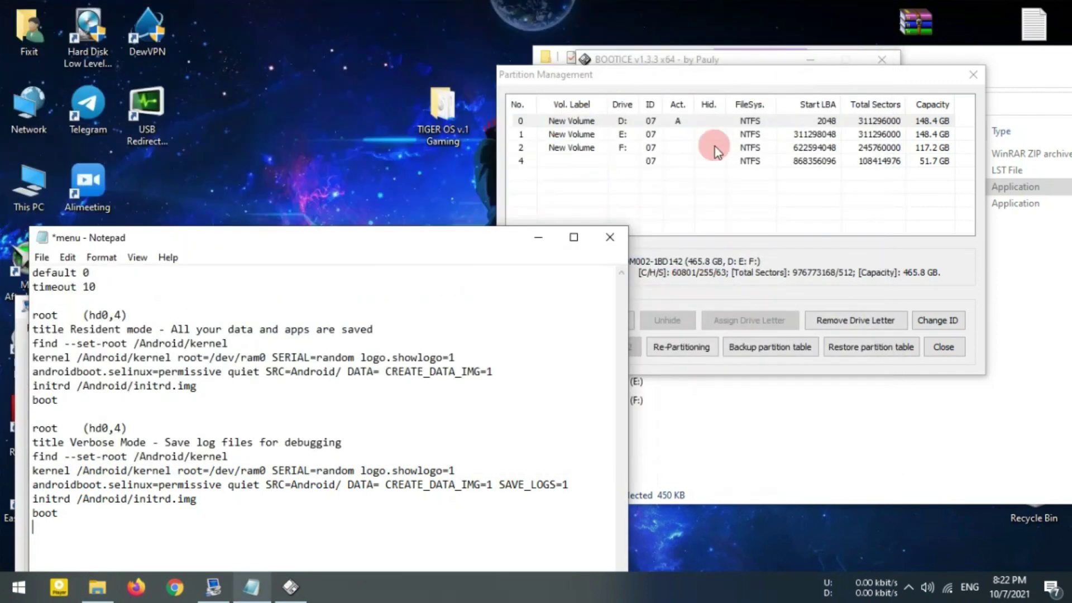
click(625, 136)
click(519, 134)
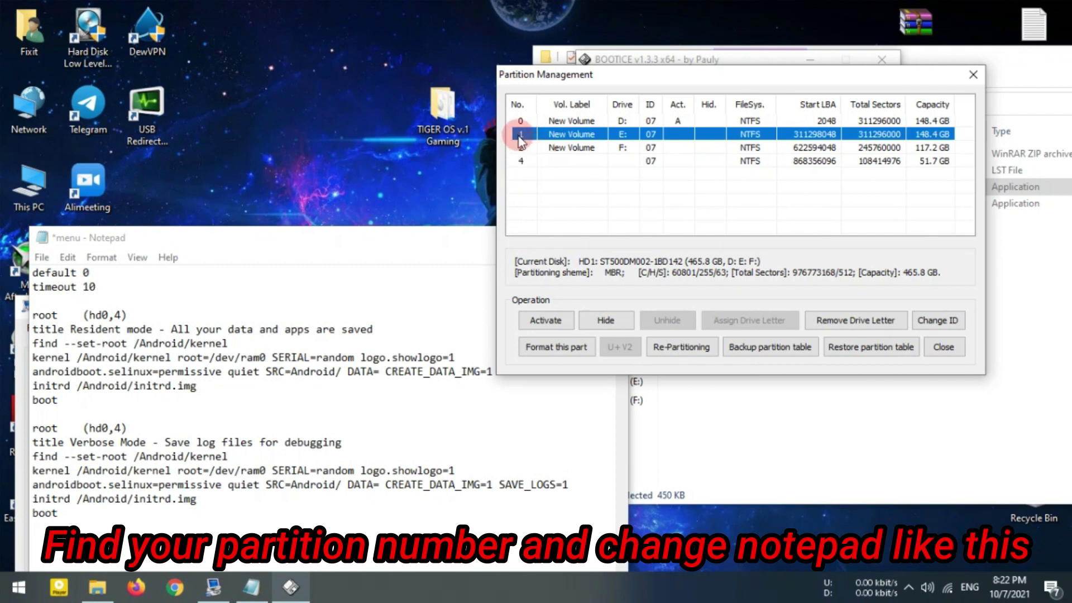
Set both root lines in the menu file to (hd0,1), then save and close the file
drag(630, 82, 615, 54)
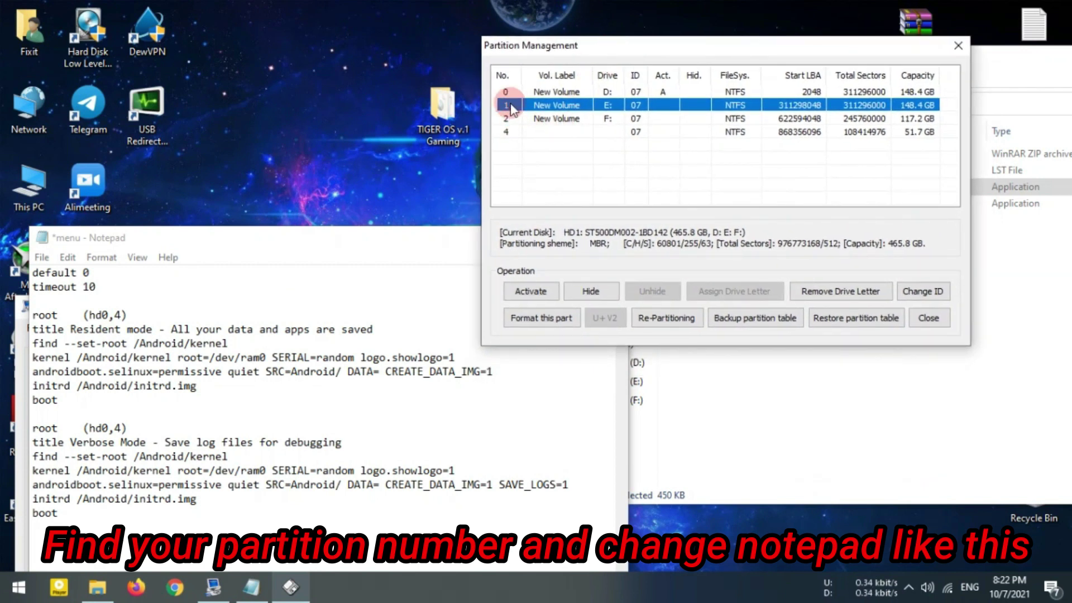
drag(259, 244, 298, 188)
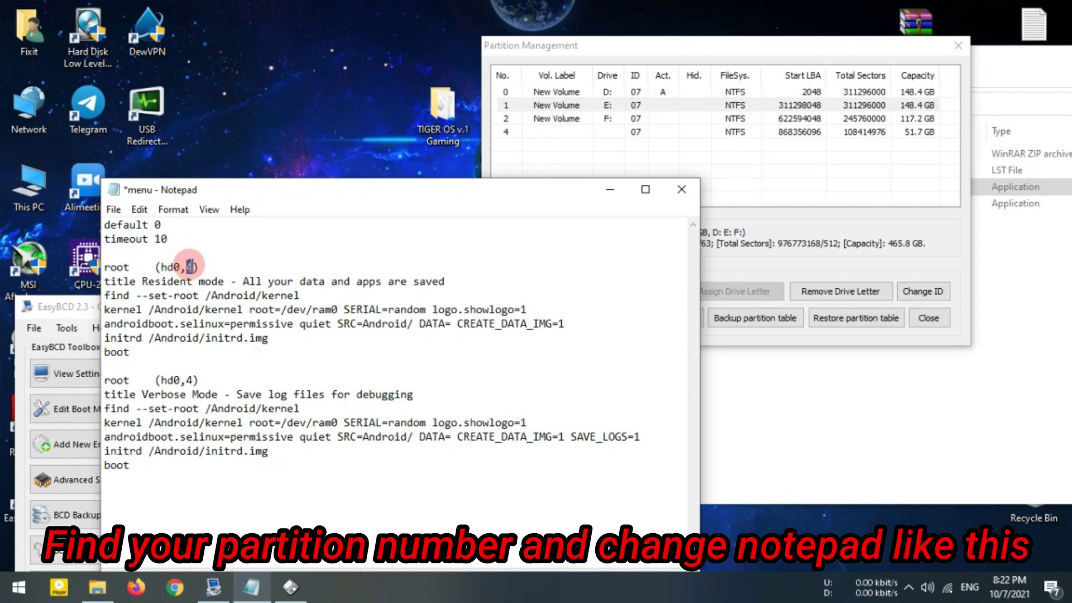
text(1)
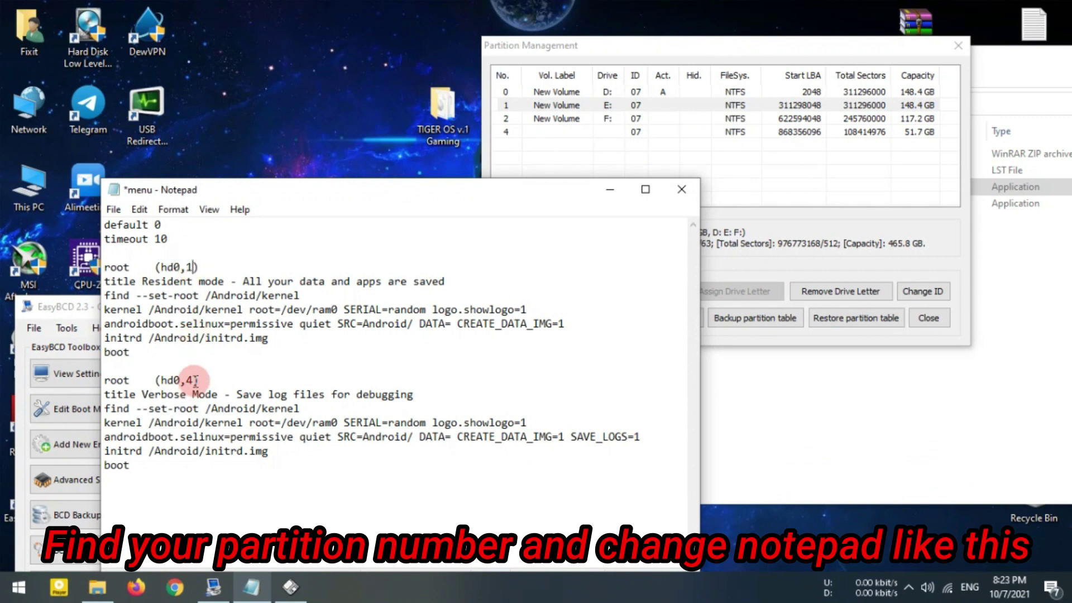
text(1)
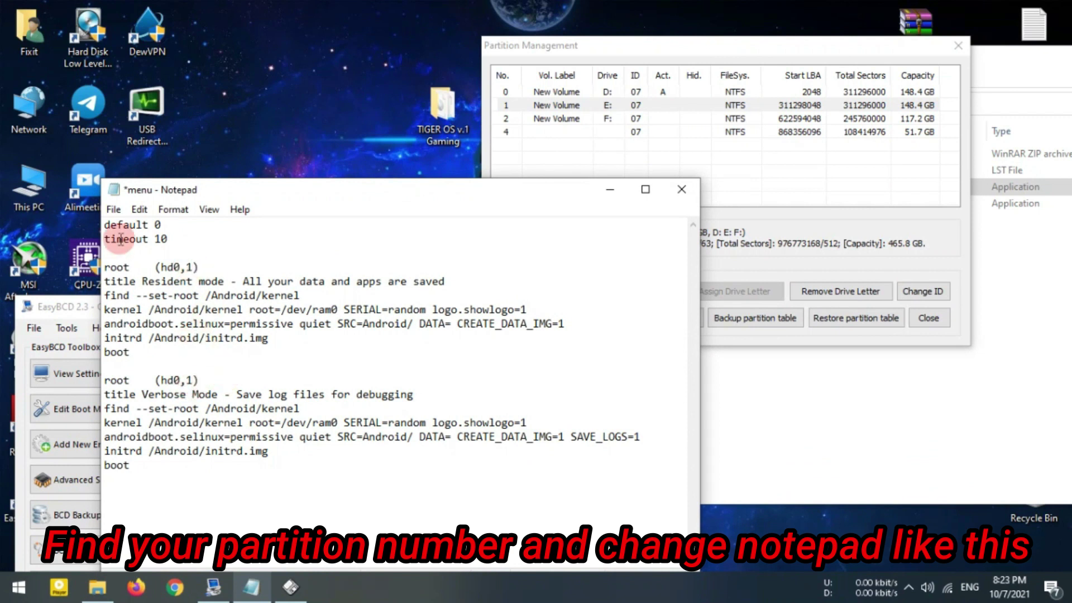
click(114, 212)
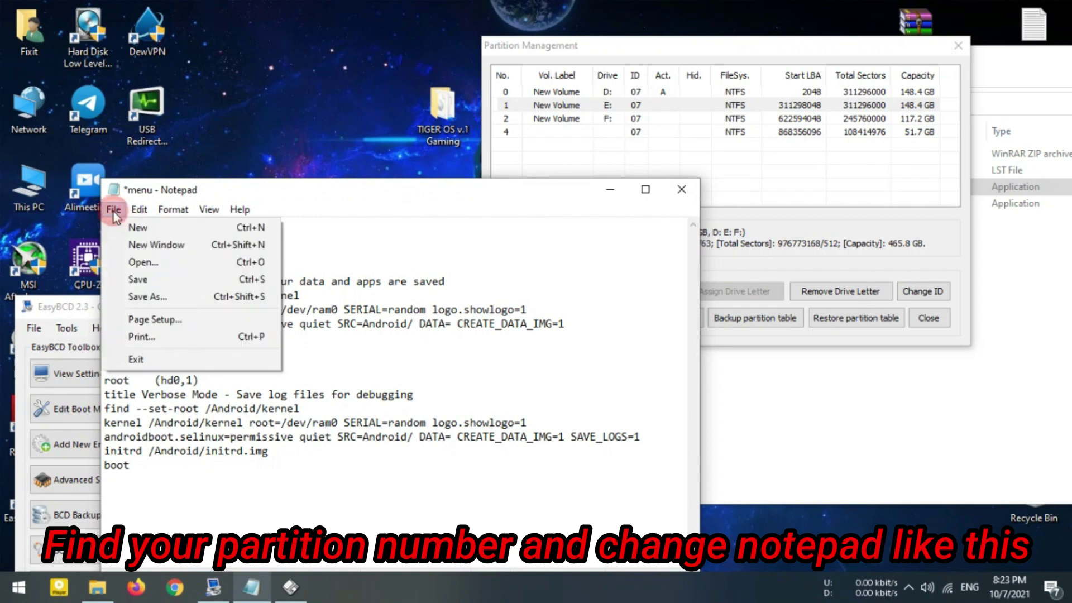
click(144, 277)
click(684, 193)
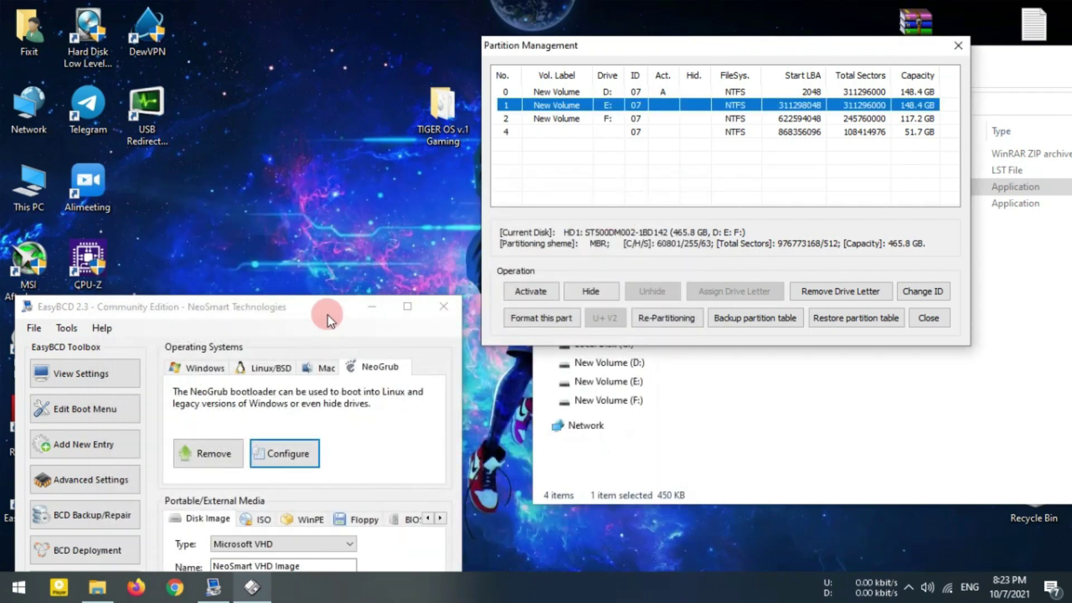
Close BOOTICE and its Partition Management, and clear away the Source folder window so EasyBCD is unobstructed
drag(309, 311, 360, 159)
click(958, 46)
click(889, 62)
drag(916, 65, 668, 84)
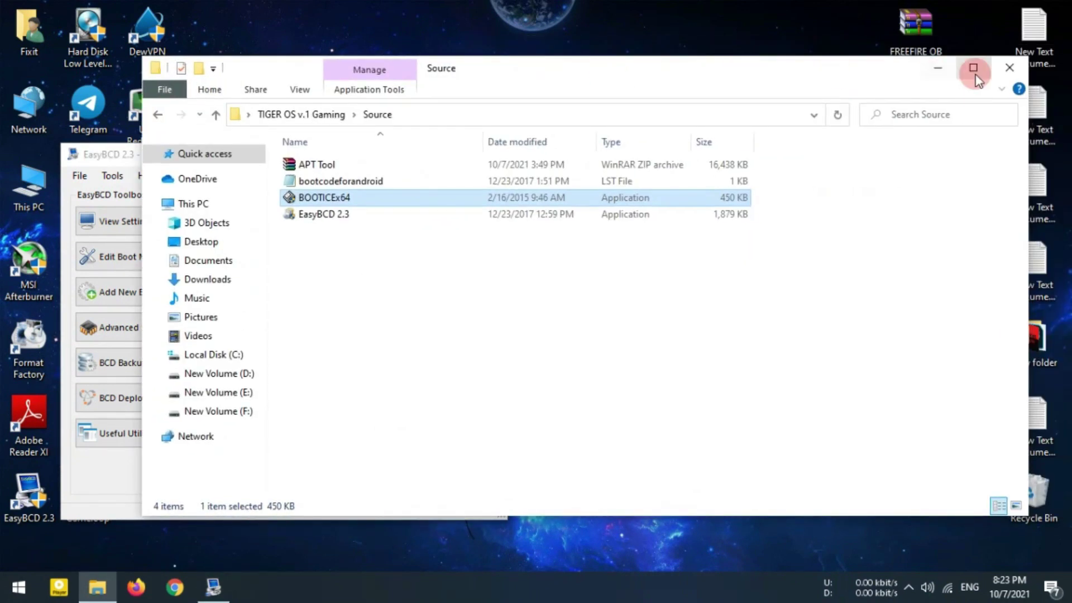
click(928, 67)
drag(349, 159, 523, 100)
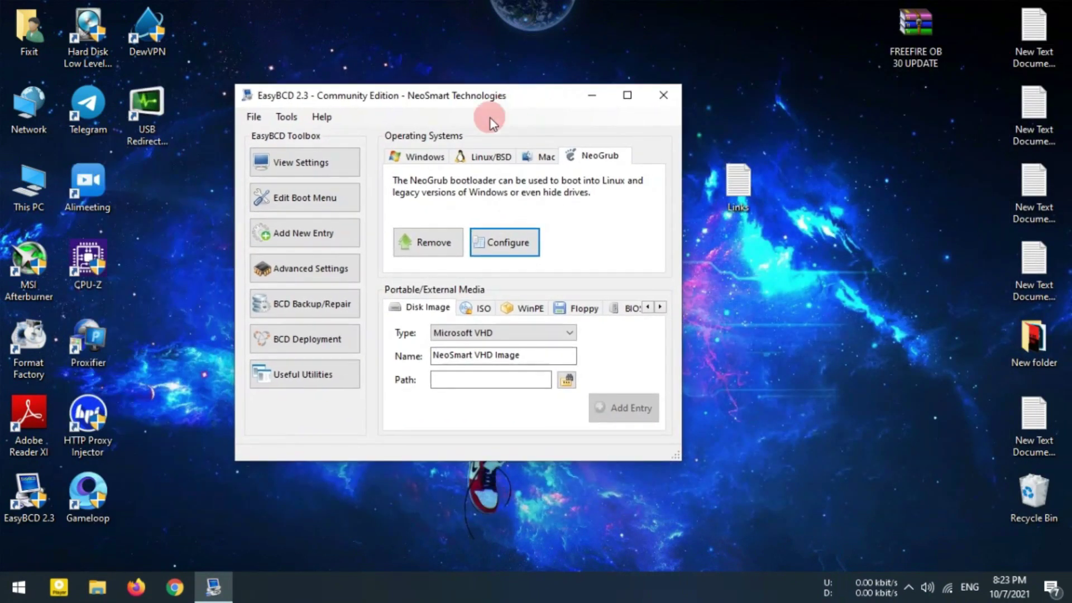
Rename the NeoGrub Bootloader boot menu entry to Tiger OS, save the boot settings and close EasyBCD
click(305, 202)
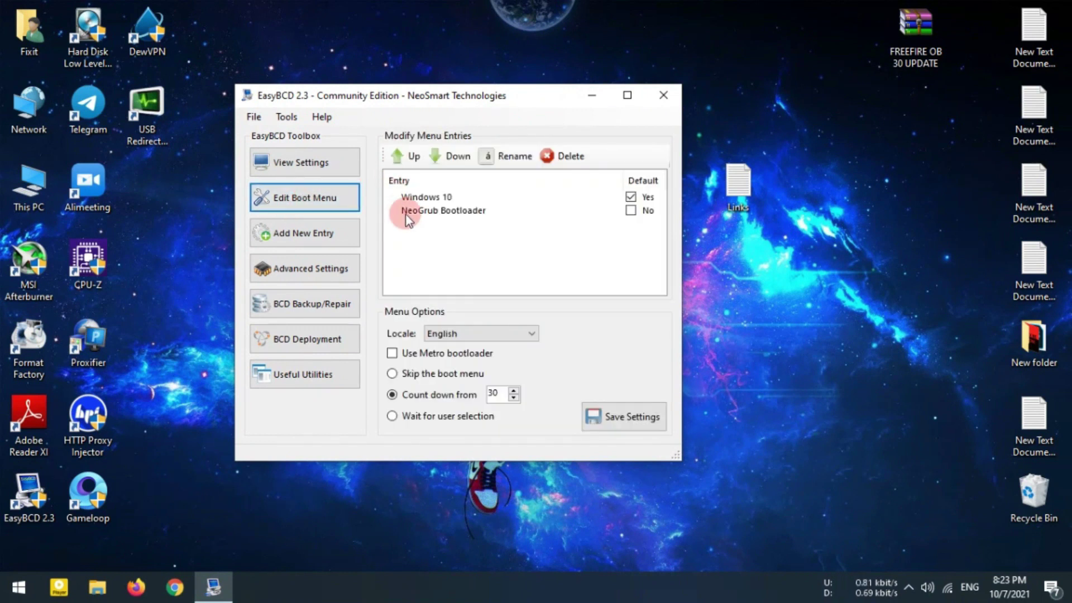
double_click(436, 215)
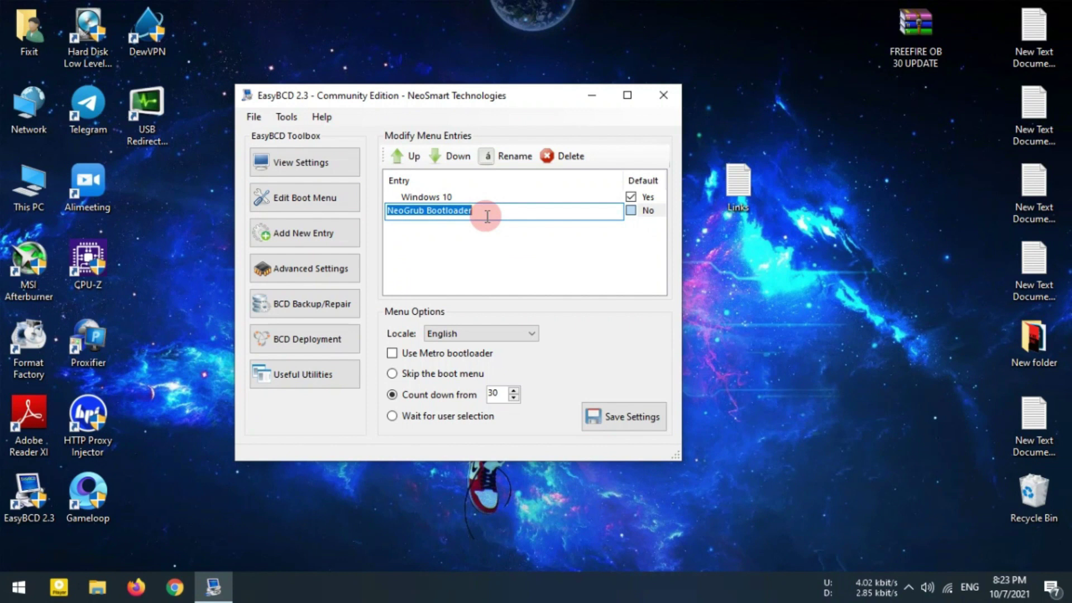
text(Tiger OS)
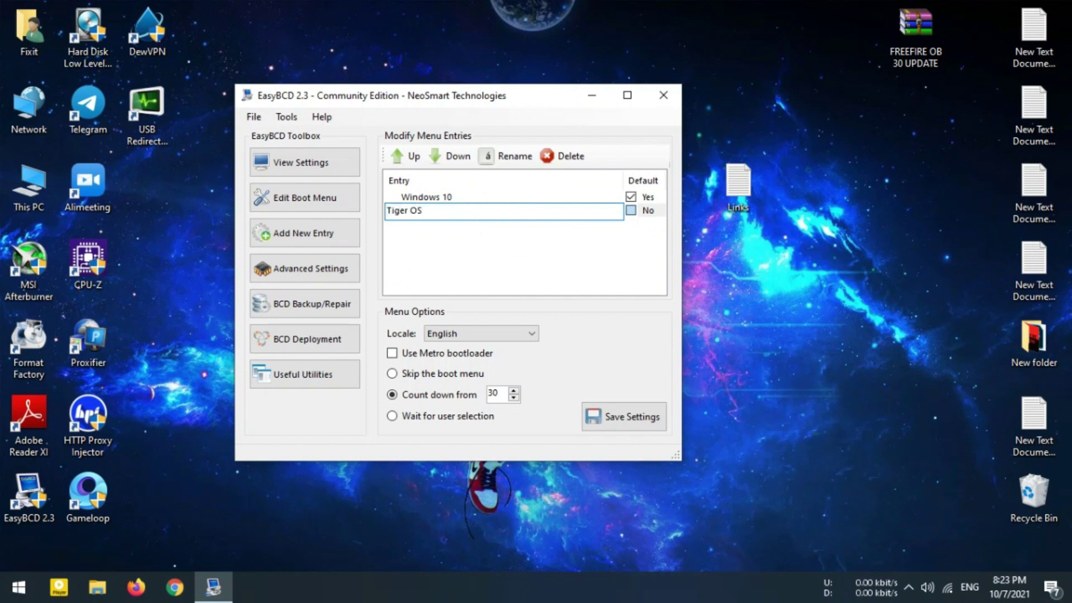
click(555, 222)
click(620, 420)
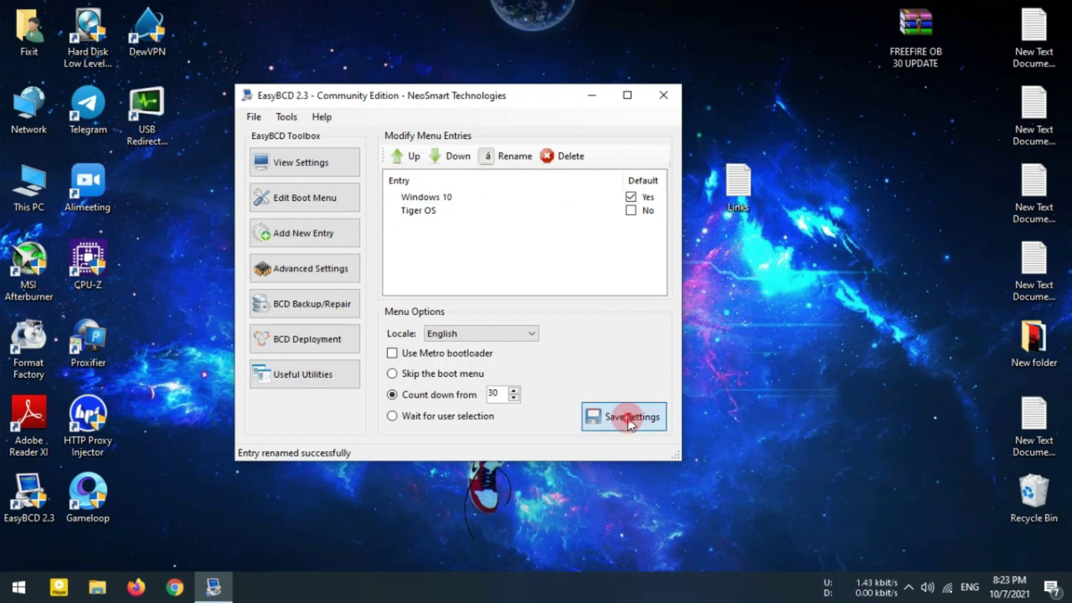
click(663, 95)
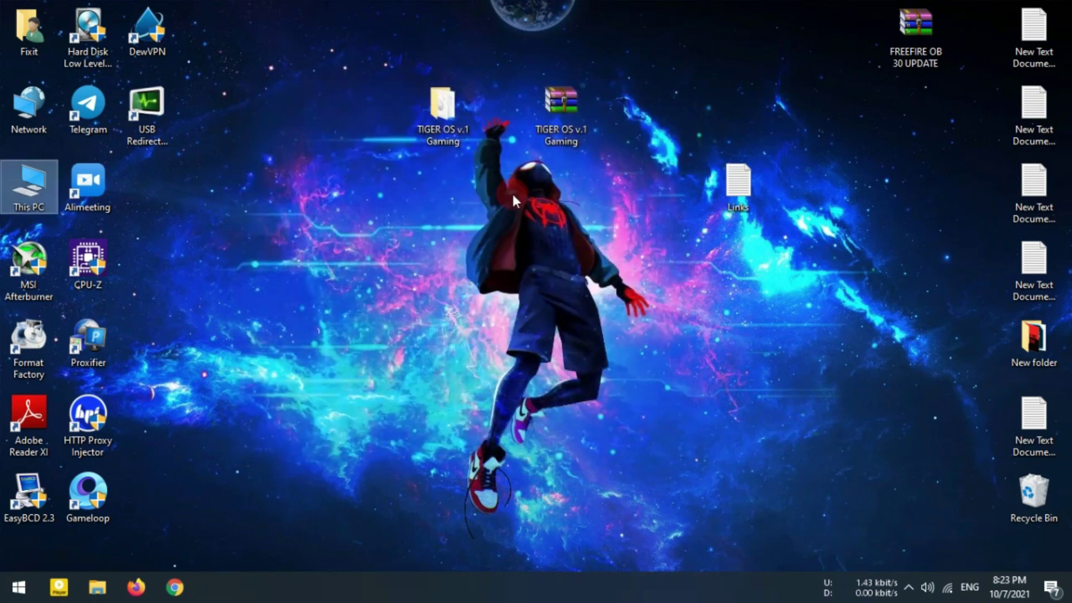